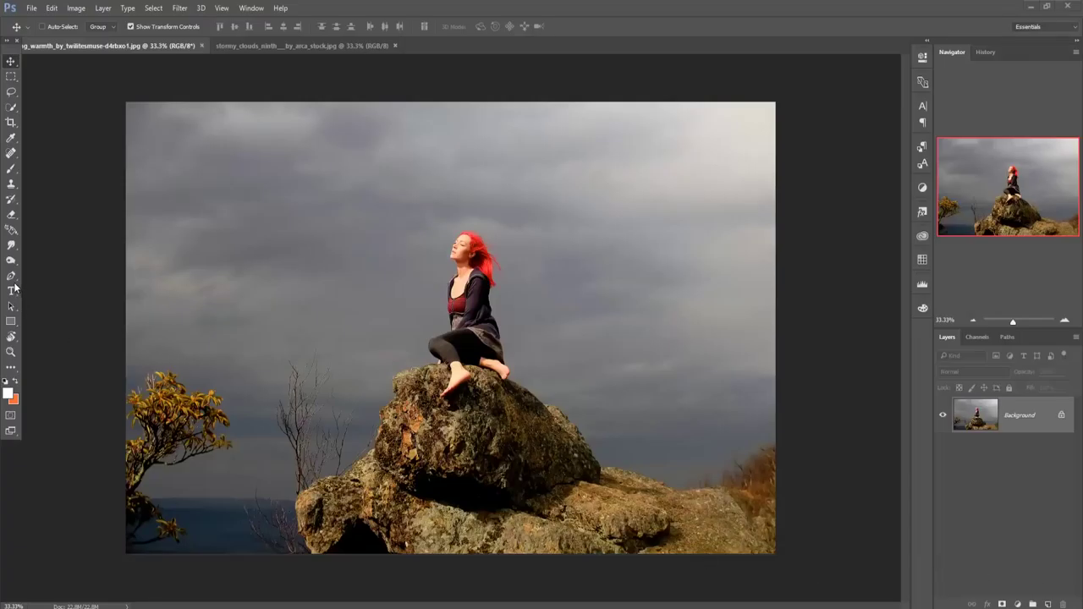
Switch to the Pen tool in Path mode.
{"action": "left_click", "coordinate": [11, 277]}
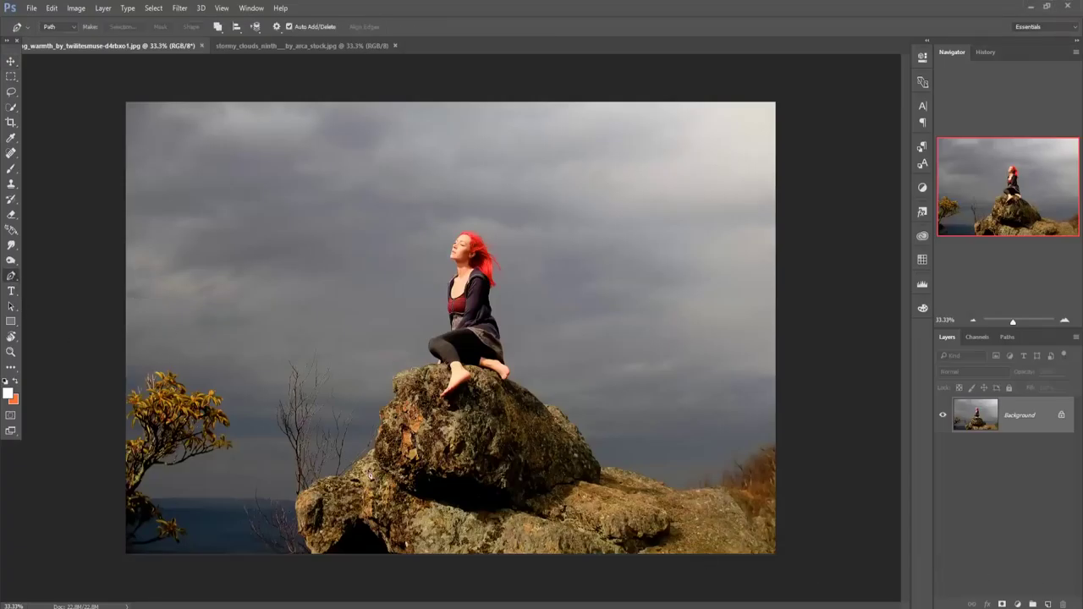
Trace a pen path around the woman and rock, from the rock's base up to her hair.
{"action": "key", "text": "ctrl+1"}
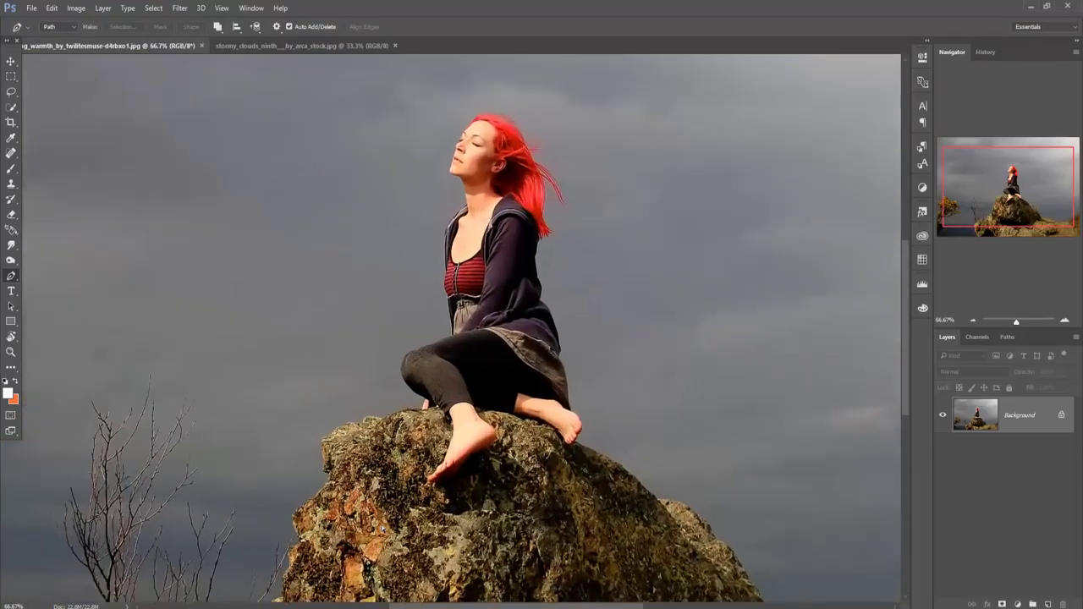
{"action": "scroll", "coordinate": [487, 419], "scroll_direction": "down", "scroll_amount": 10}
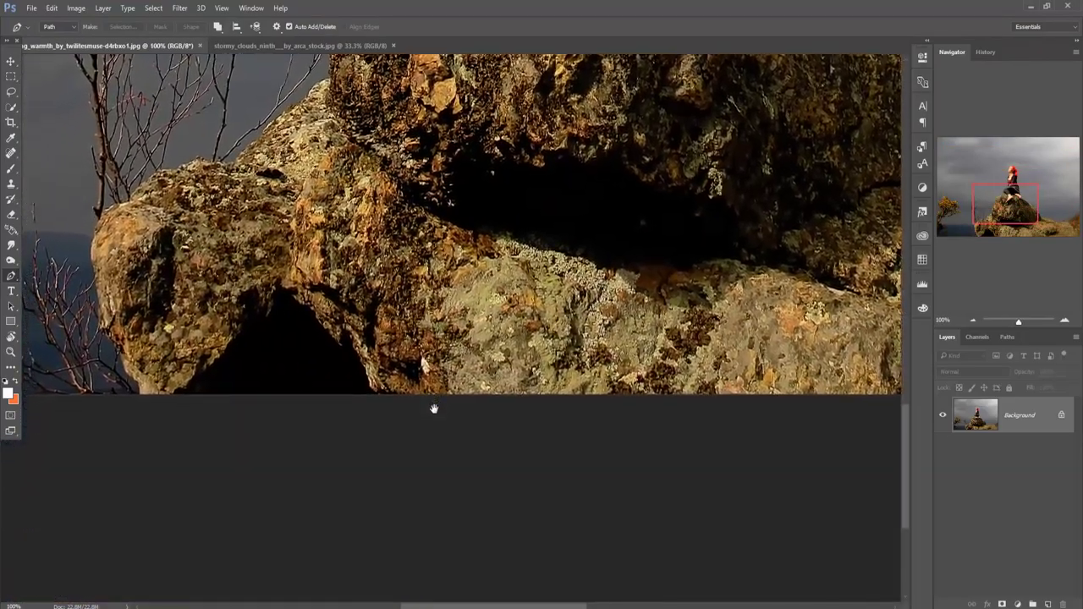
{"action": "left_click_drag", "start_coordinate": [435, 412], "coordinate": [372, 495]}
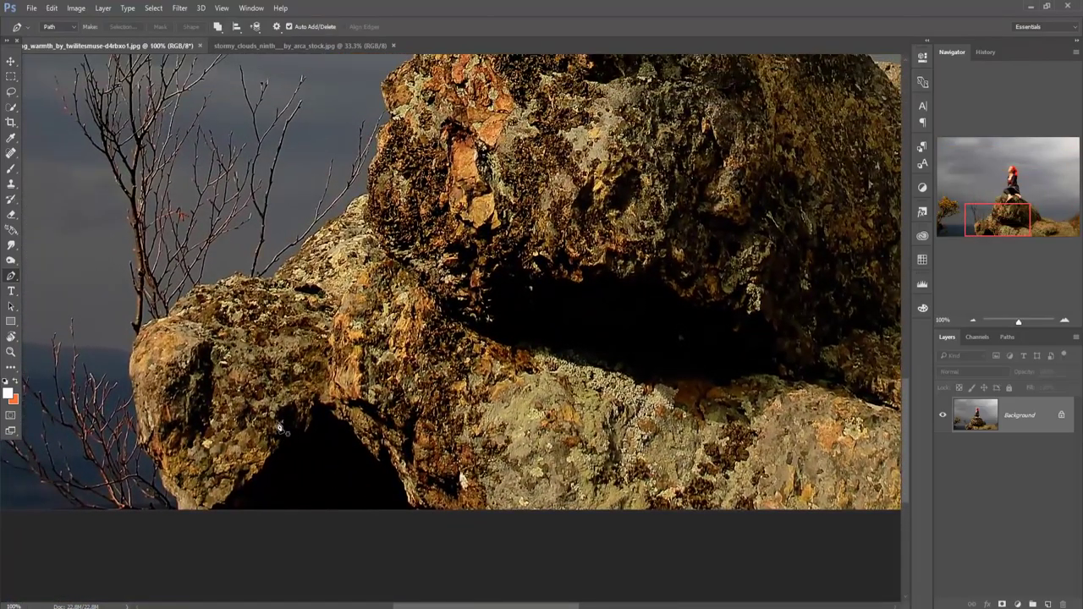
{"action": "left_click", "coordinate": [179, 508]}
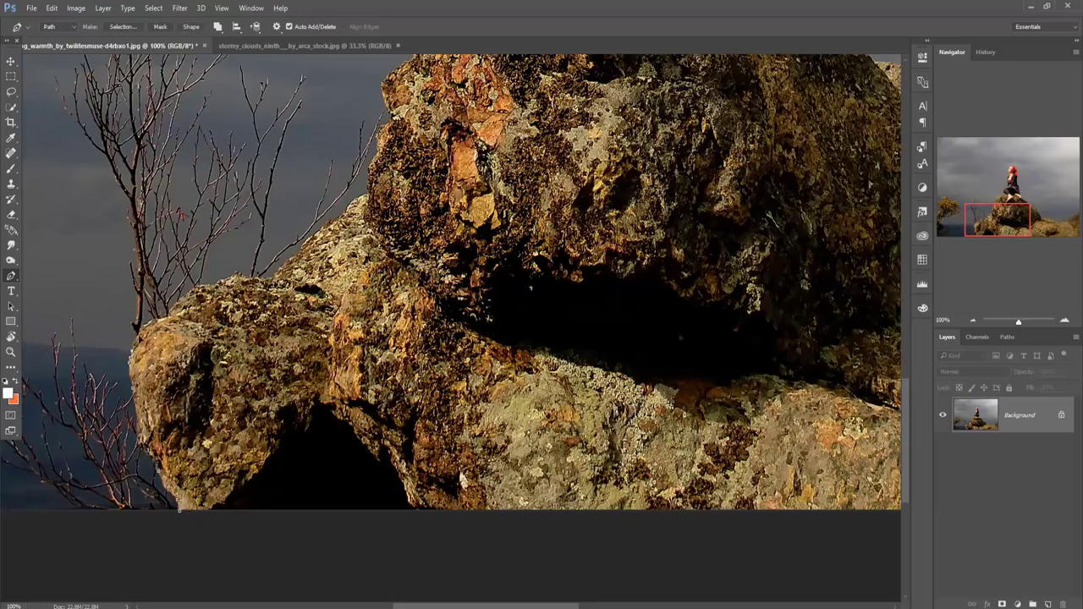
{"action": "left_click_drag", "start_coordinate": [385, 124], "coordinate": [373, 343]}
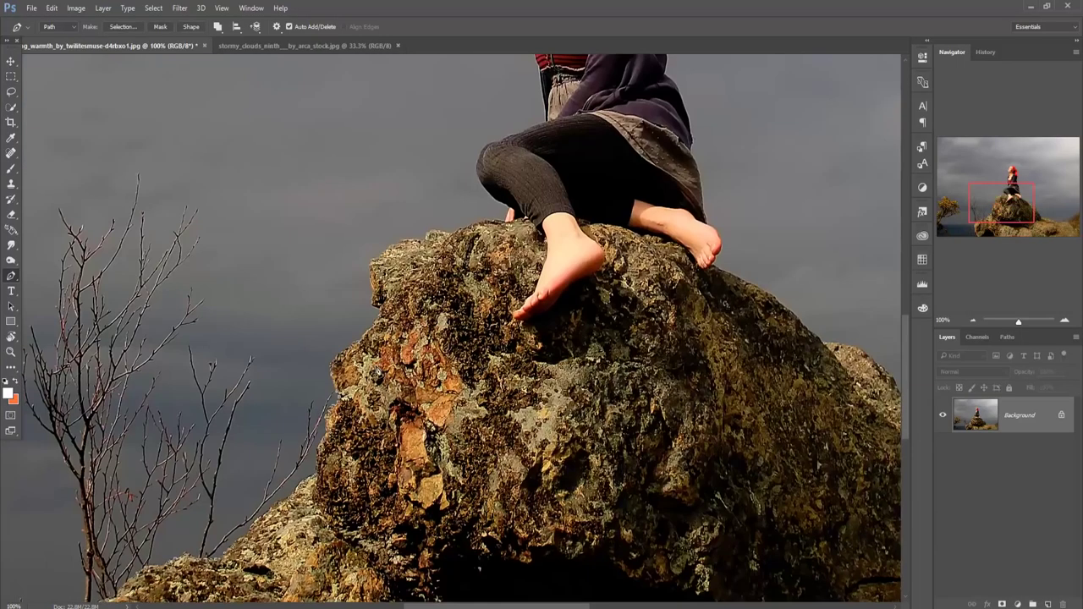
{"action": "scroll", "coordinate": [520, 140], "scroll_direction": "up", "scroll_amount": 2}
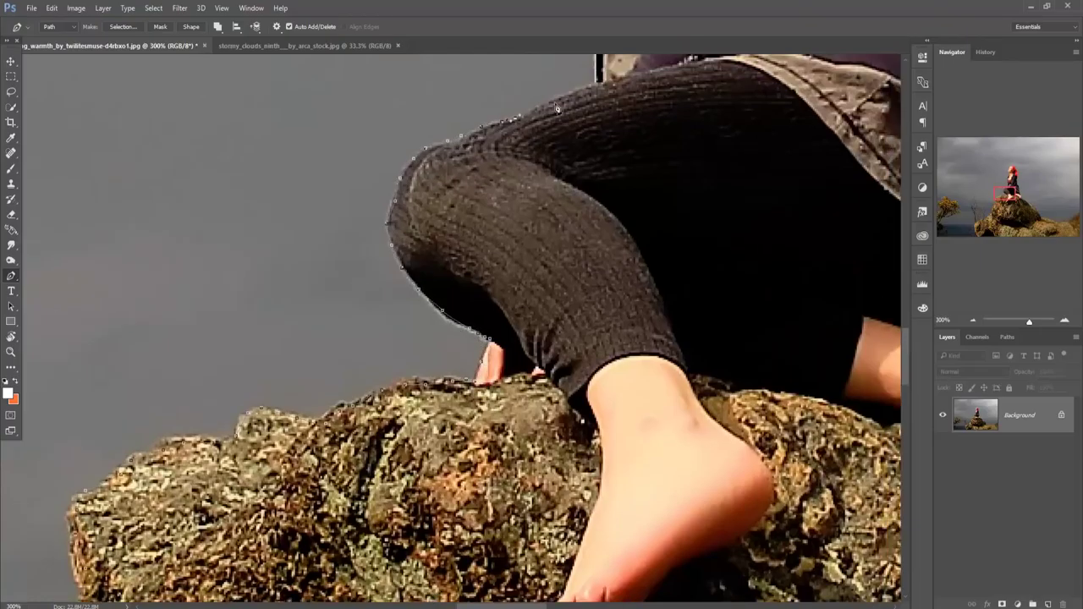
{"action": "left_click_drag", "start_coordinate": [576, 100], "coordinate": [499, 417]}
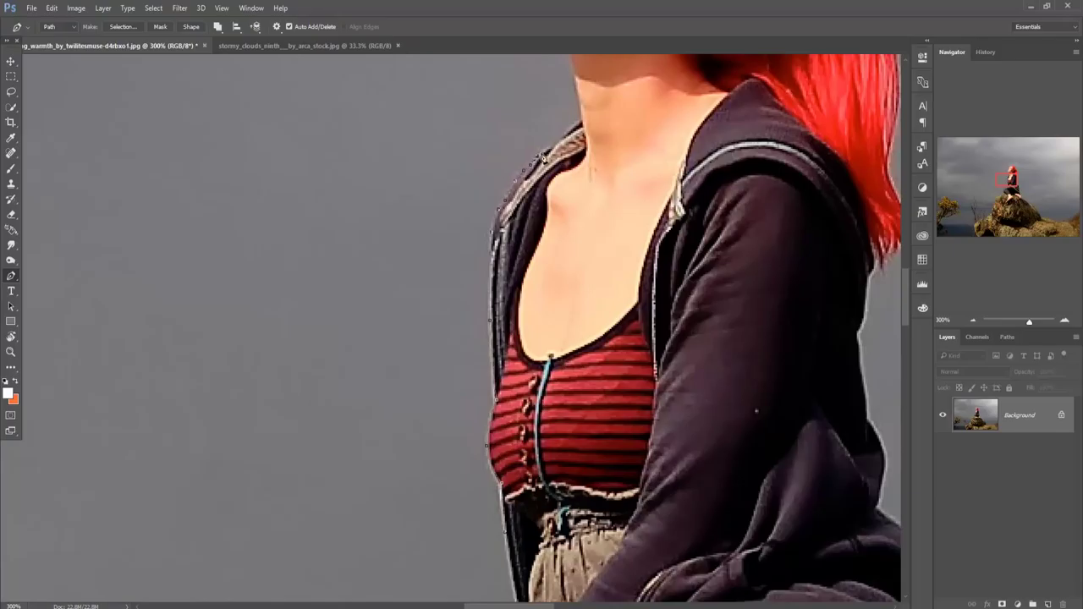
{"action": "left_click_drag", "start_coordinate": [544, 157], "coordinate": [517, 559]}
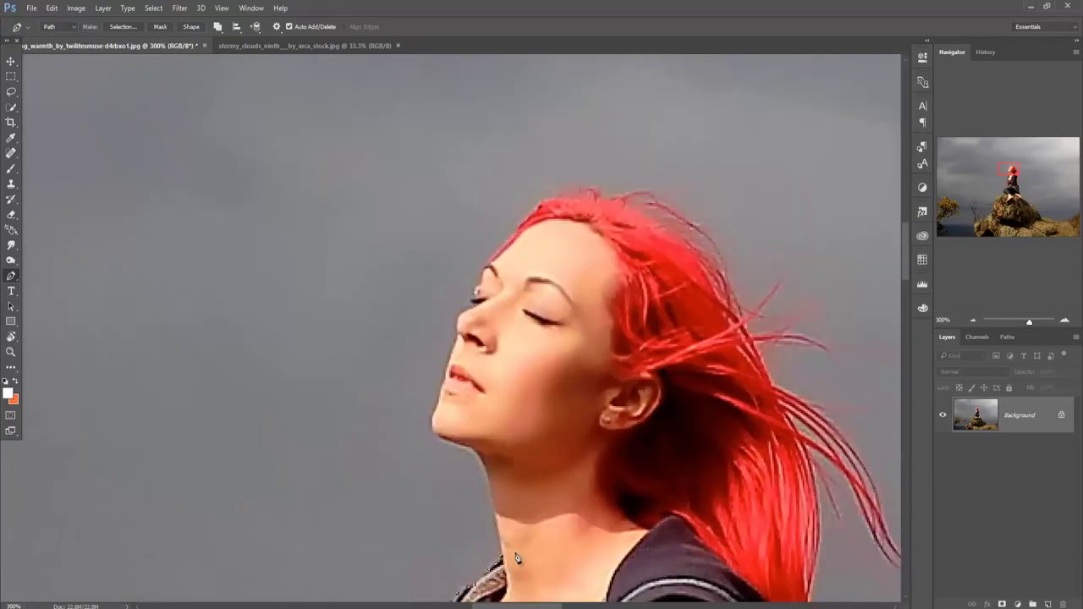
{"action": "scroll", "coordinate": [461, 339], "scroll_direction": "up", "scroll_amount": 1}
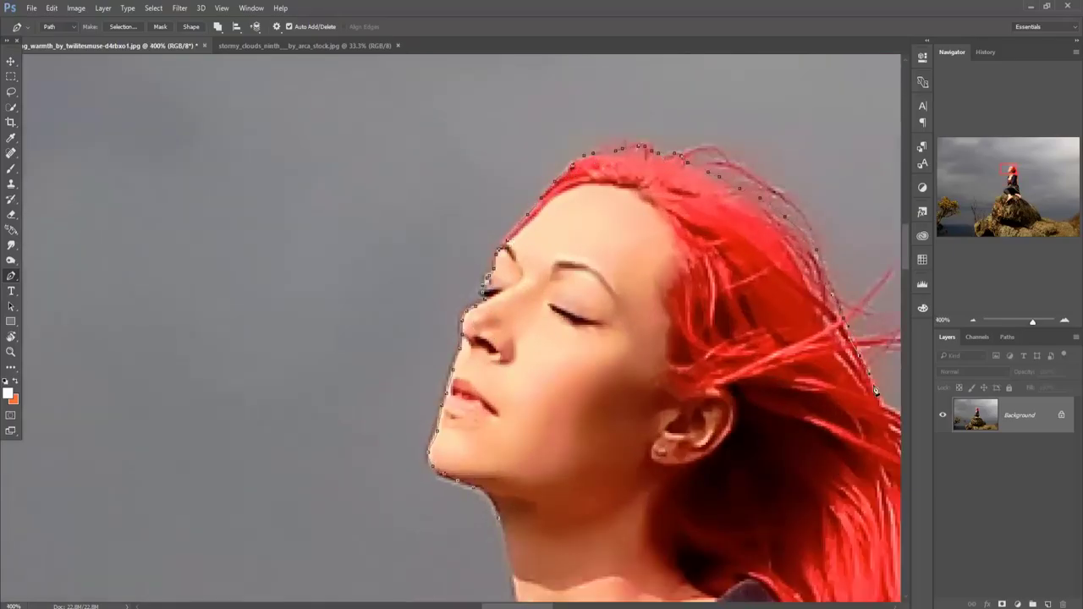
{"action": "left_click_drag", "start_coordinate": [879, 396], "coordinate": [375, 197]}
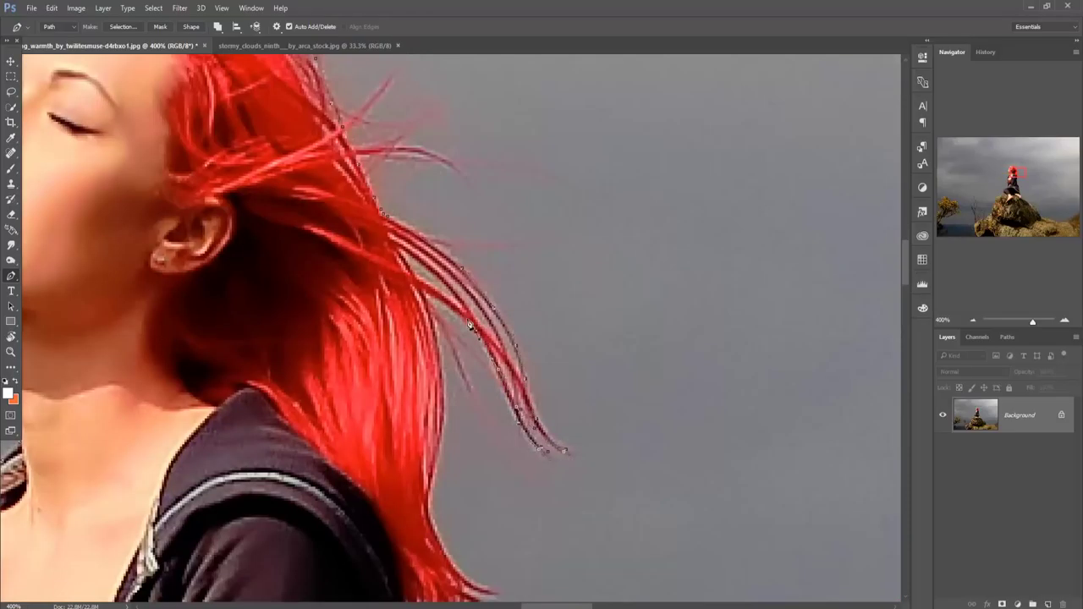
{"action": "scroll", "coordinate": [434, 431], "scroll_direction": "down", "scroll_amount": 5}
{"action": "scroll", "coordinate": [373, 533], "scroll_direction": "down", "scroll_amount": 5}
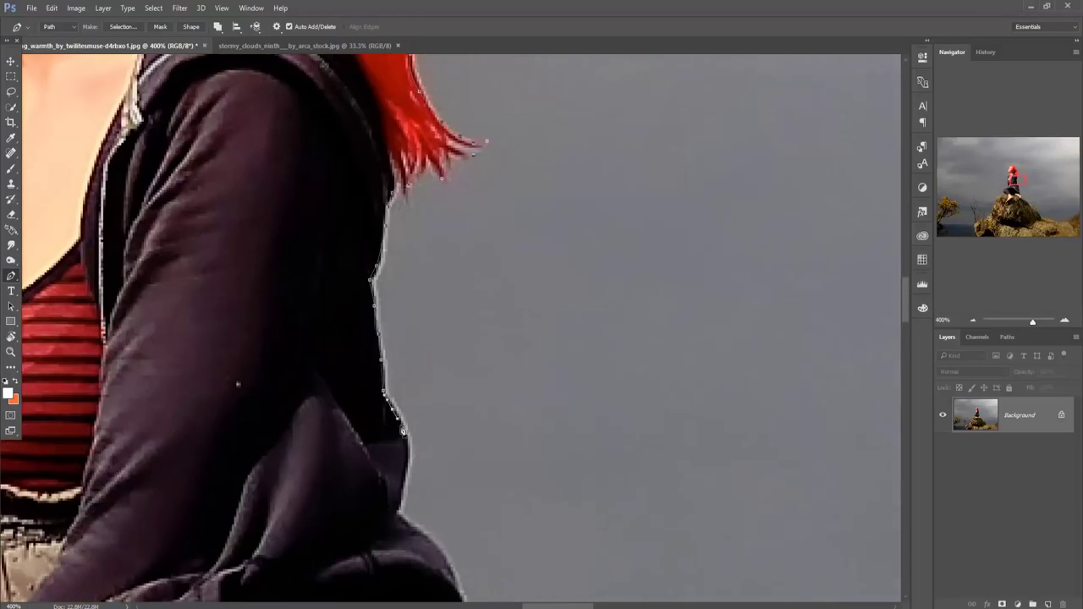
{"action": "scroll", "coordinate": [440, 440], "scroll_direction": "down", "scroll_amount": 5}
{"action": "scroll", "coordinate": [495, 369], "scroll_direction": "down", "scroll_amount": 5}
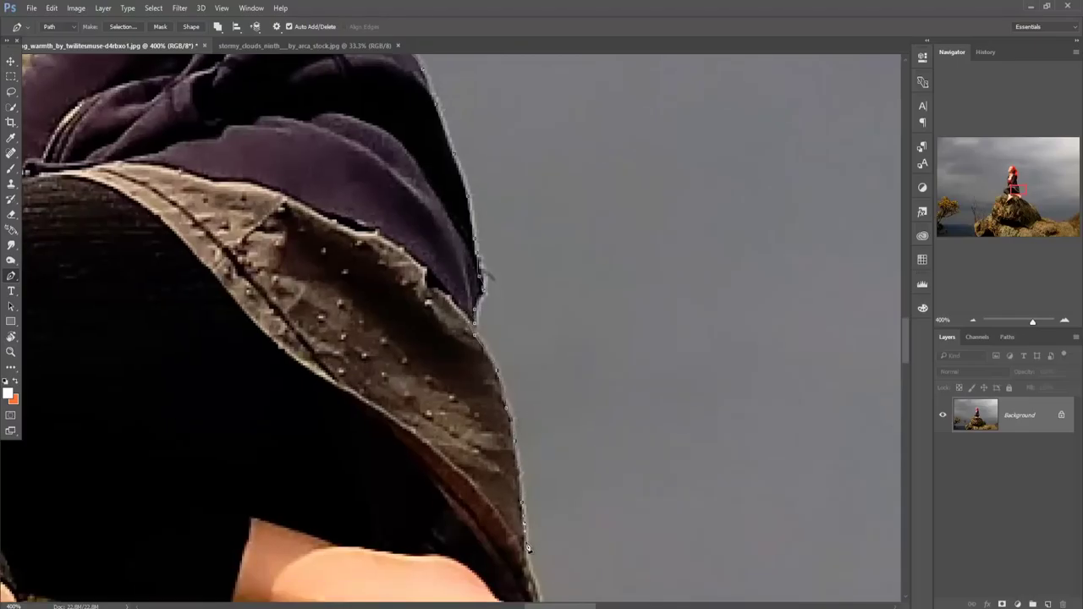
{"action": "scroll", "coordinate": [533, 423], "scroll_direction": "down", "scroll_amount": 7}
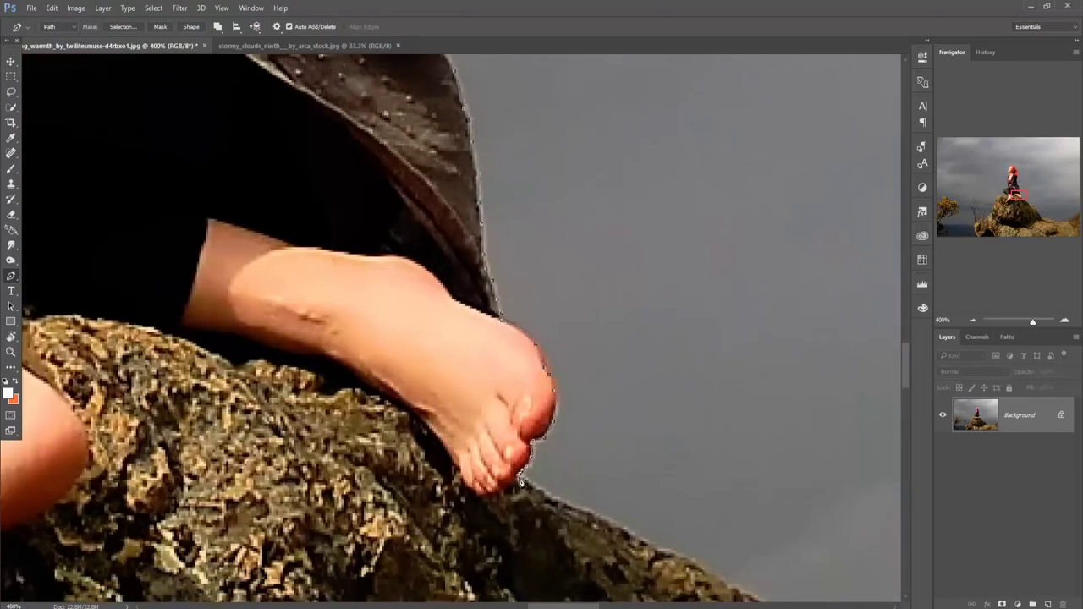
{"action": "scroll", "coordinate": [522, 483], "scroll_direction": "down", "scroll_amount": 1}
{"action": "scroll", "coordinate": [533, 355], "scroll_direction": "down", "scroll_amount": 7}
{"action": "scroll", "coordinate": [552, 223], "scroll_direction": "down", "scroll_amount": 4}
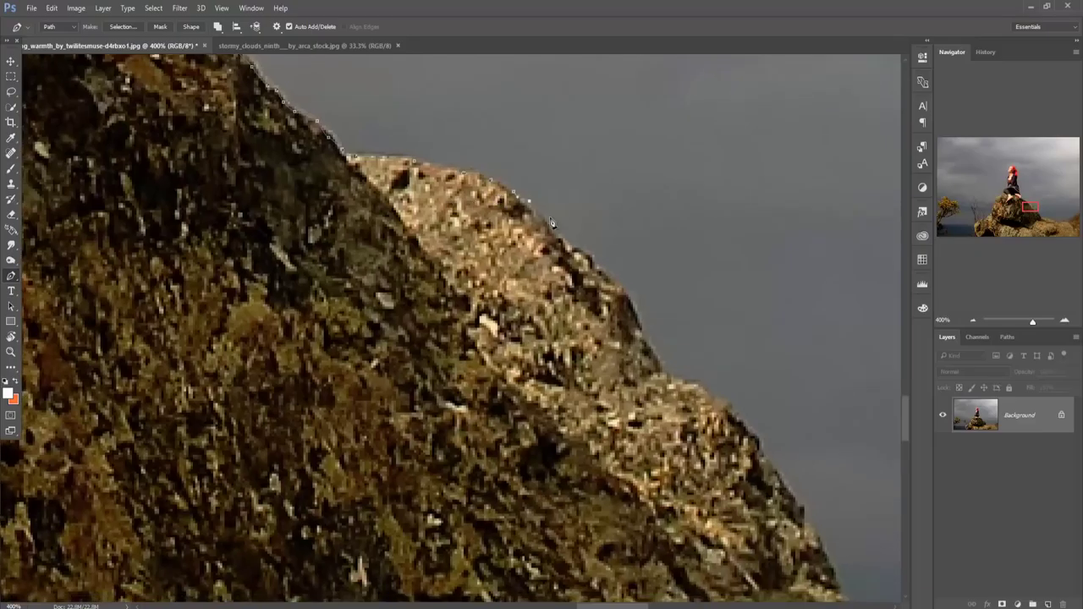
{"action": "scroll", "coordinate": [783, 487], "scroll_direction": "down", "scroll_amount": 5}
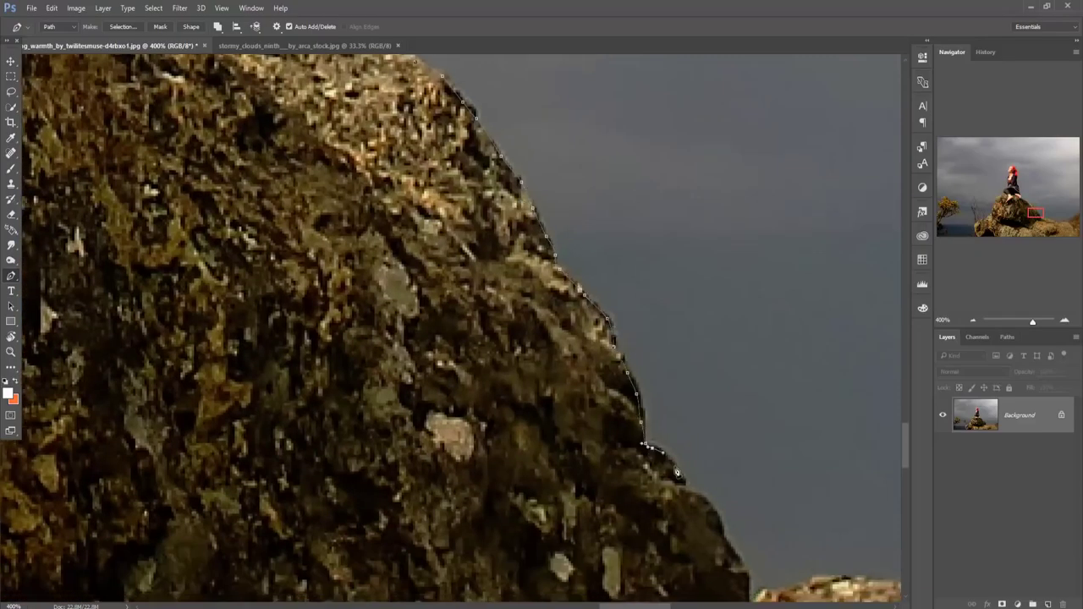
{"action": "scroll", "coordinate": [677, 473], "scroll_direction": "down", "scroll_amount": 5}
{"action": "key", "text": "ctrl+0"}
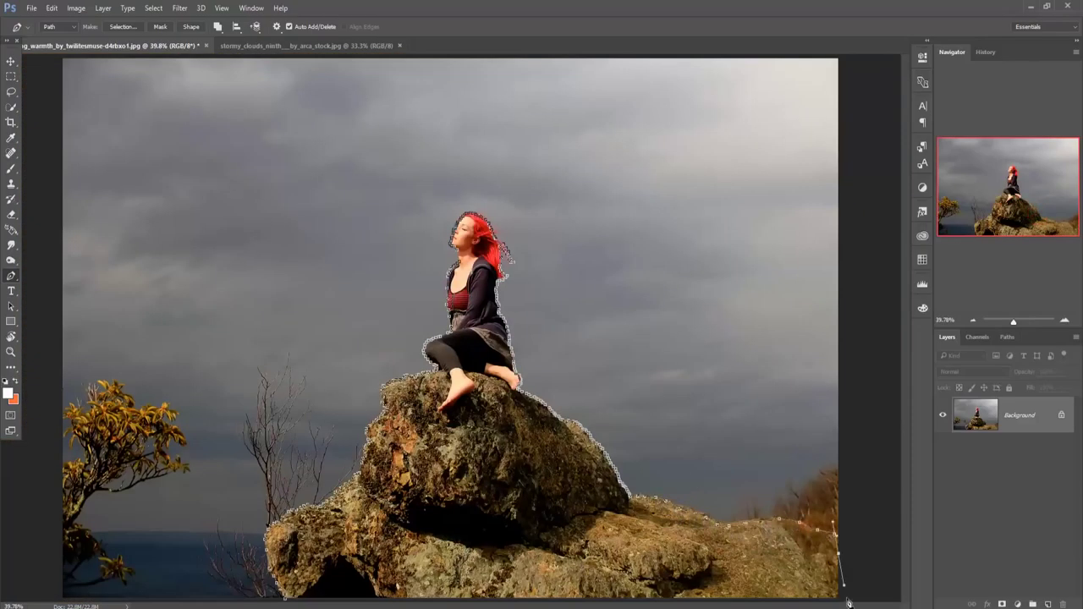
Convert the traced path into a selection.
{"action": "right_click", "coordinate": [481, 168]}
{"action": "left_click", "coordinate": [516, 222]}
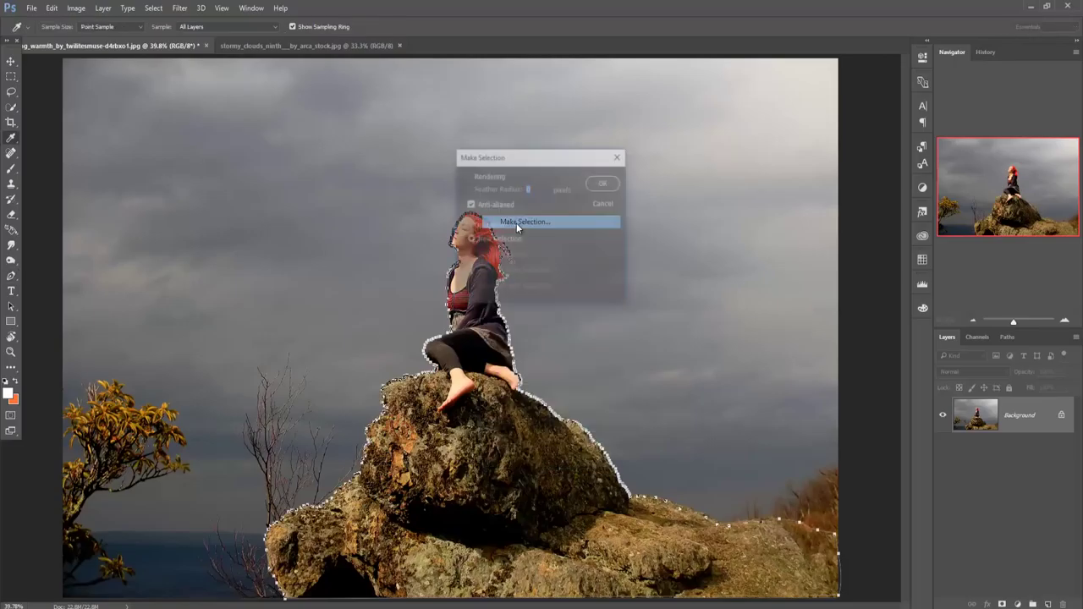
{"action": "left_click", "coordinate": [601, 184]}
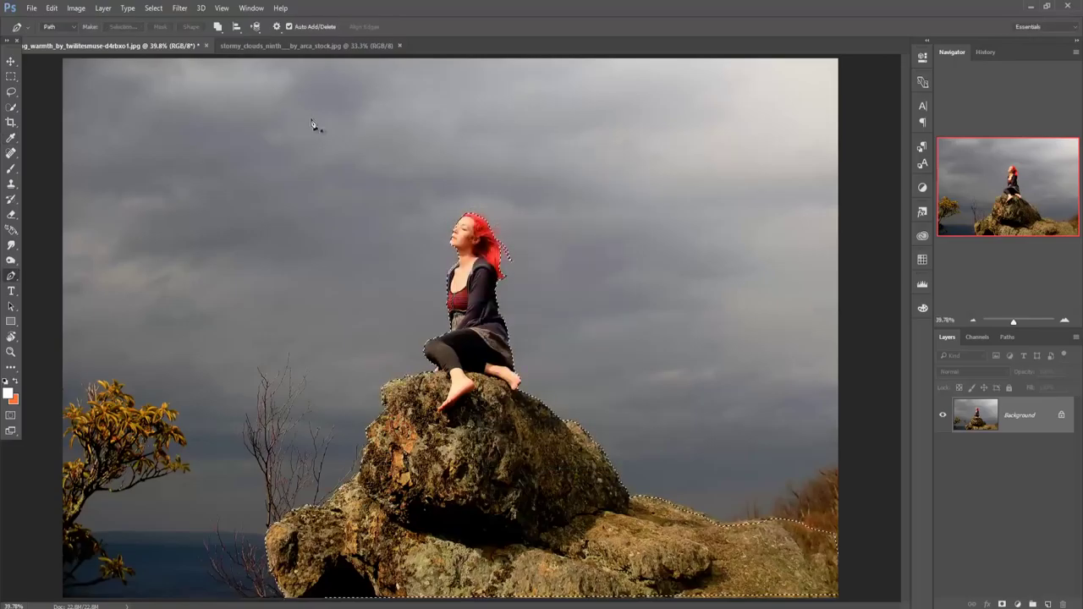
{"action": "left_click", "coordinate": [11, 61]}
Create a new 1280×720 px blank document.
{"action": "left_click", "coordinate": [30, 8]}
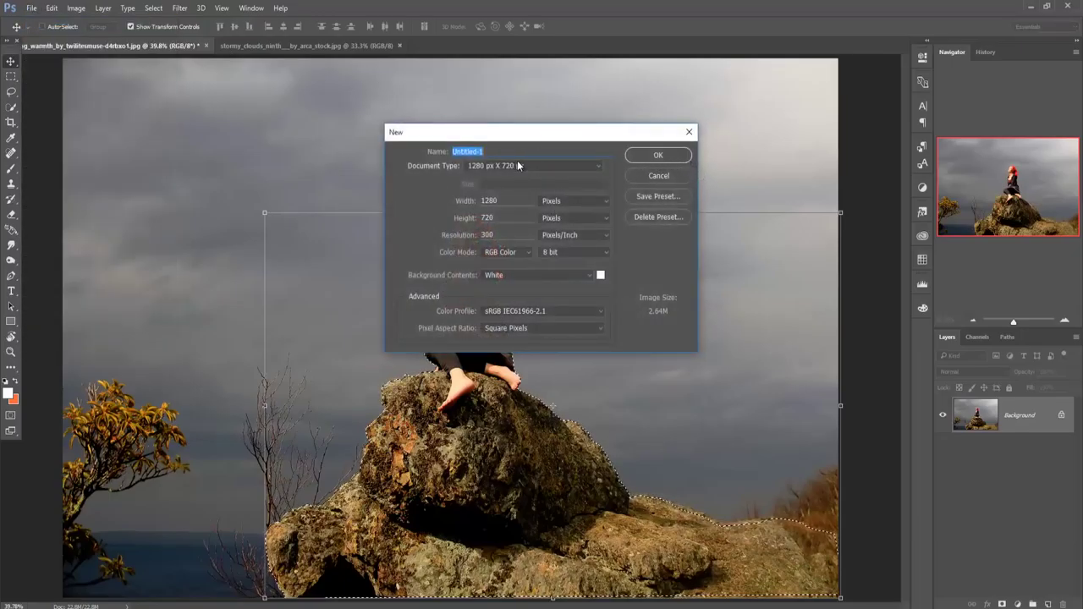
{"action": "key", "text": "Tab"}
{"action": "key", "text": "Tab"}
{"action": "left_click", "coordinate": [502, 236]}
{"action": "left_click", "coordinate": [659, 156]}
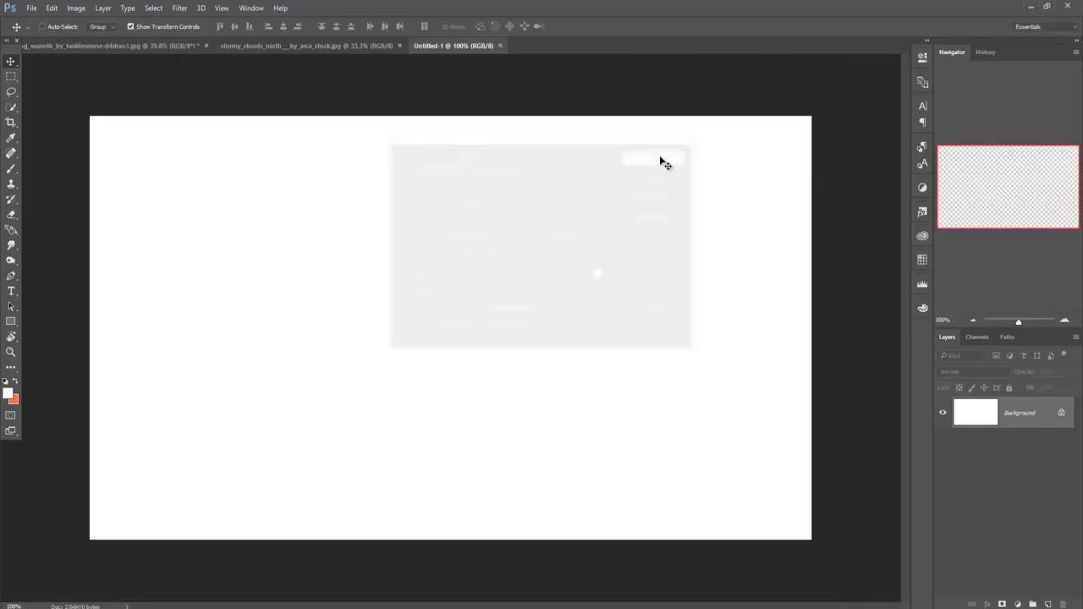
Drag the selected woman and rock into the new document.
{"action": "left_click_drag", "start_coordinate": [146, 46], "coordinate": [513, 97]}
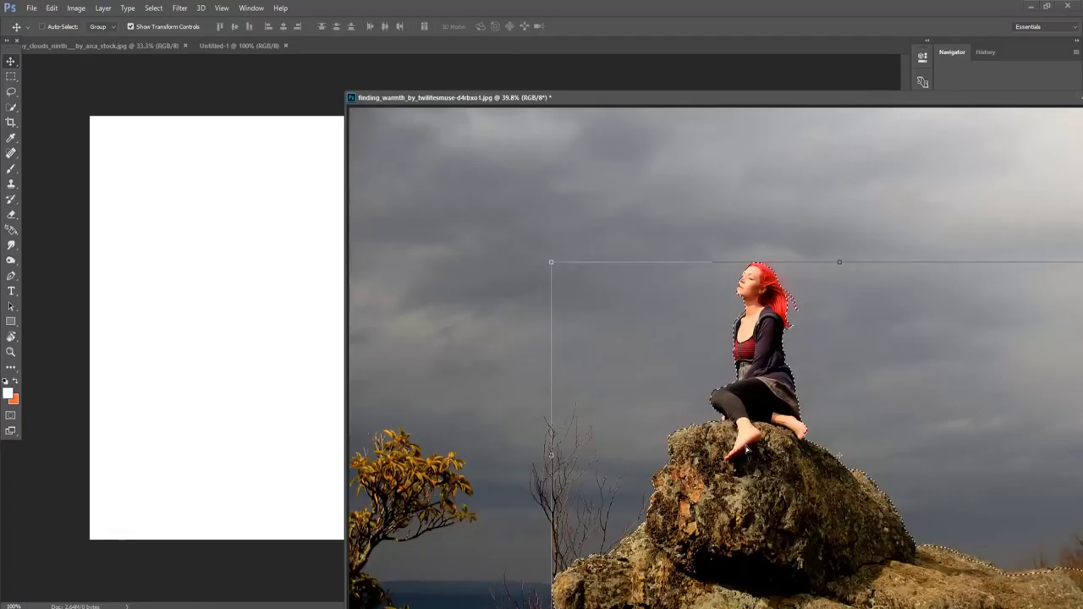
{"action": "left_click_drag", "start_coordinate": [745, 446], "coordinate": [313, 379]}
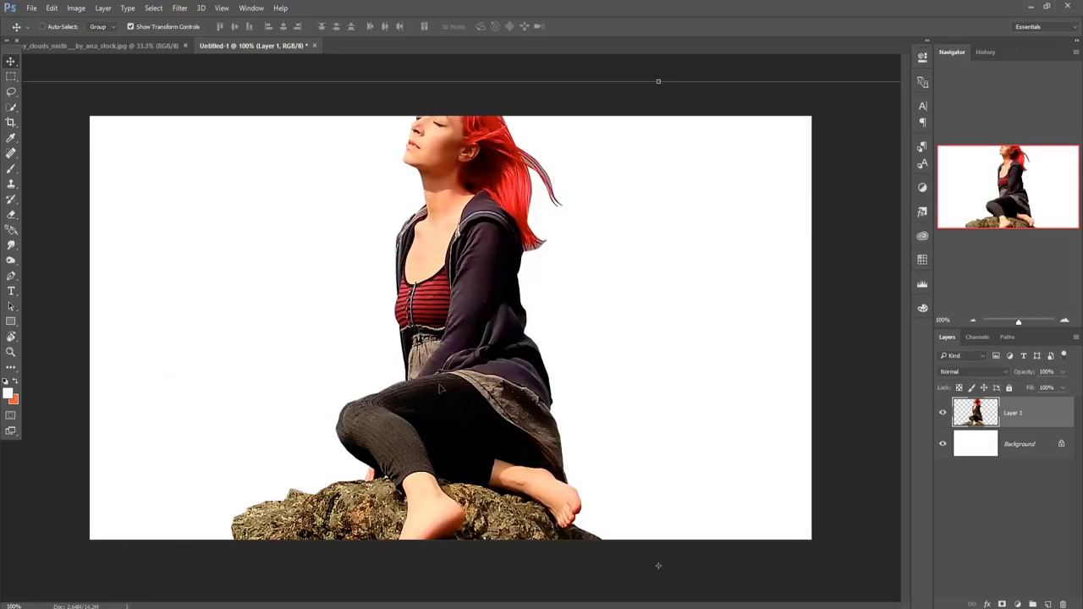
{"action": "mouse_move", "coordinate": [576, 221]}
{"action": "left_mouse_down"}
{"action": "mouse_move", "coordinate": [616, 227]}
{"action": "mouse_move", "coordinate": [785, 158]}
{"action": "mouse_move", "coordinate": [541, 341]}
{"action": "left_mouse_up"}
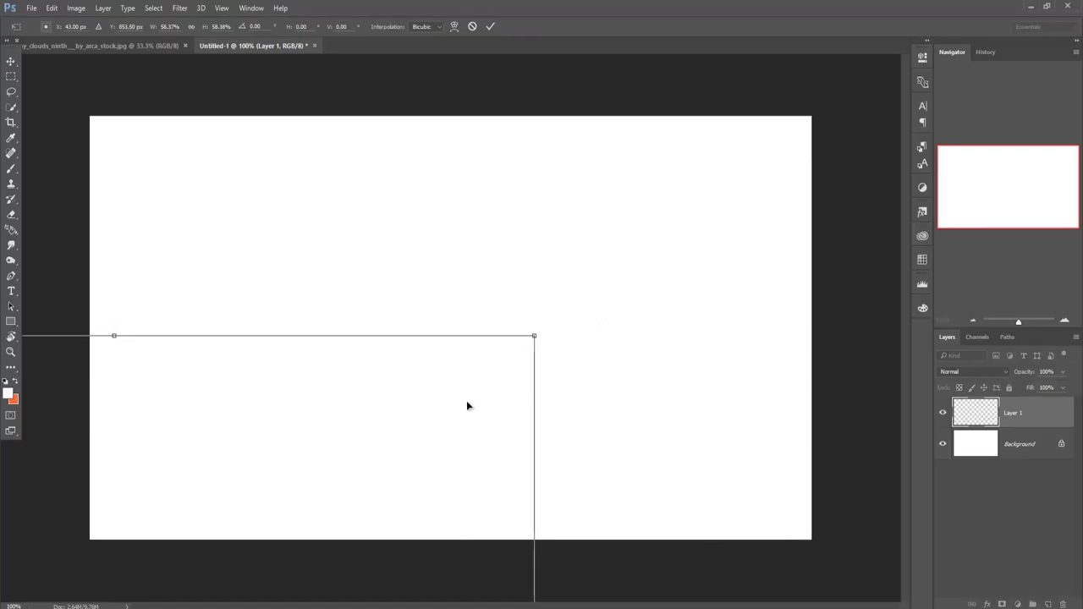
Free-transform the woman to 53.95% and nudge her to the bottom centre.
{"action": "key", "text": "ctrl+t"}
{"action": "left_click_drag", "start_coordinate": [801, 189], "coordinate": [656, 329]}
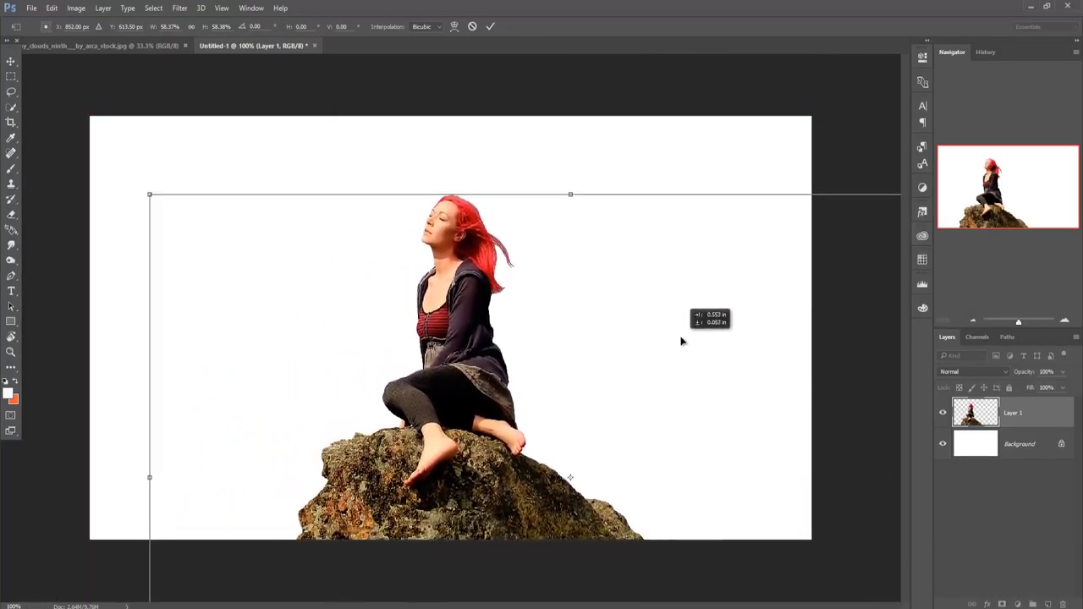
{"action": "left_click_drag", "start_coordinate": [656, 328], "coordinate": [680, 334]}
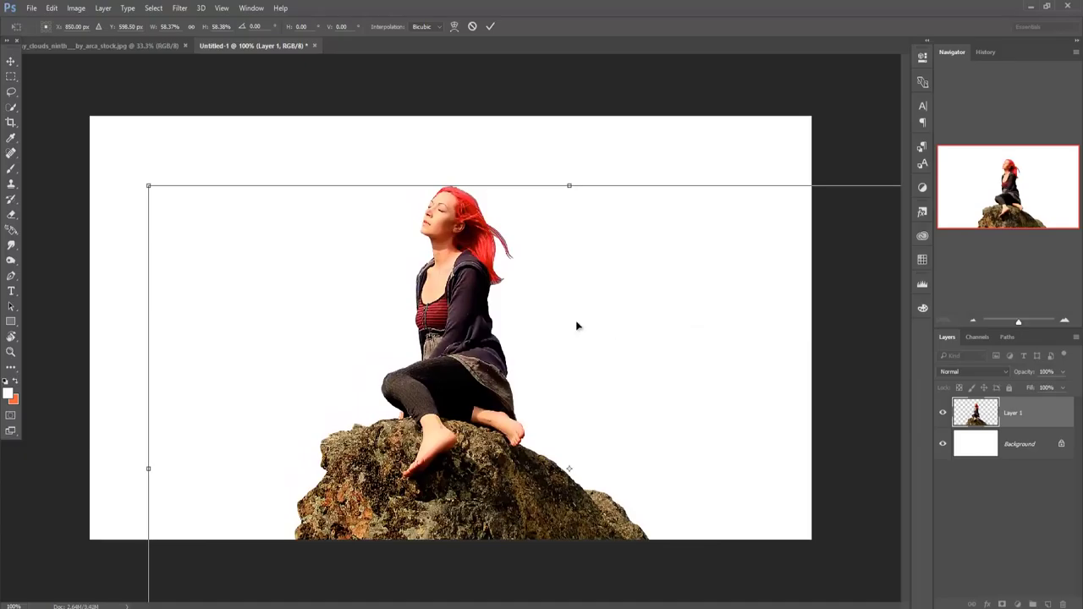
{"action": "left_click_drag", "start_coordinate": [148, 183], "coordinate": [179, 207]}
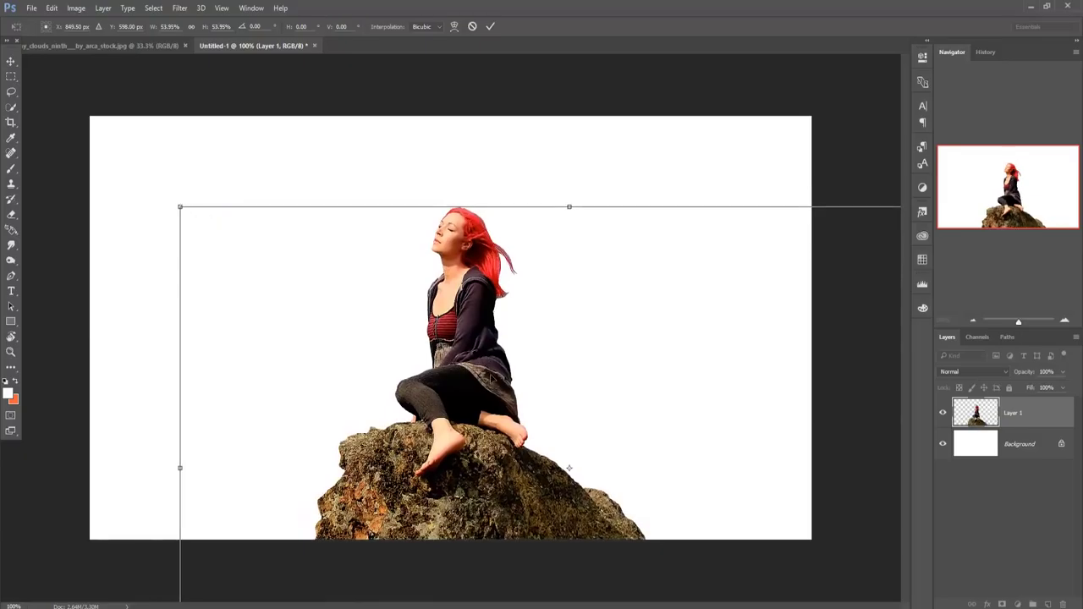
{"action": "mouse_move", "coordinate": [508, 364]}
{"action": "left_mouse_down"}
{"action": "mouse_move", "coordinate": [489, 335]}
{"action": "mouse_move", "coordinate": [495, 345]}
{"action": "left_mouse_up"}
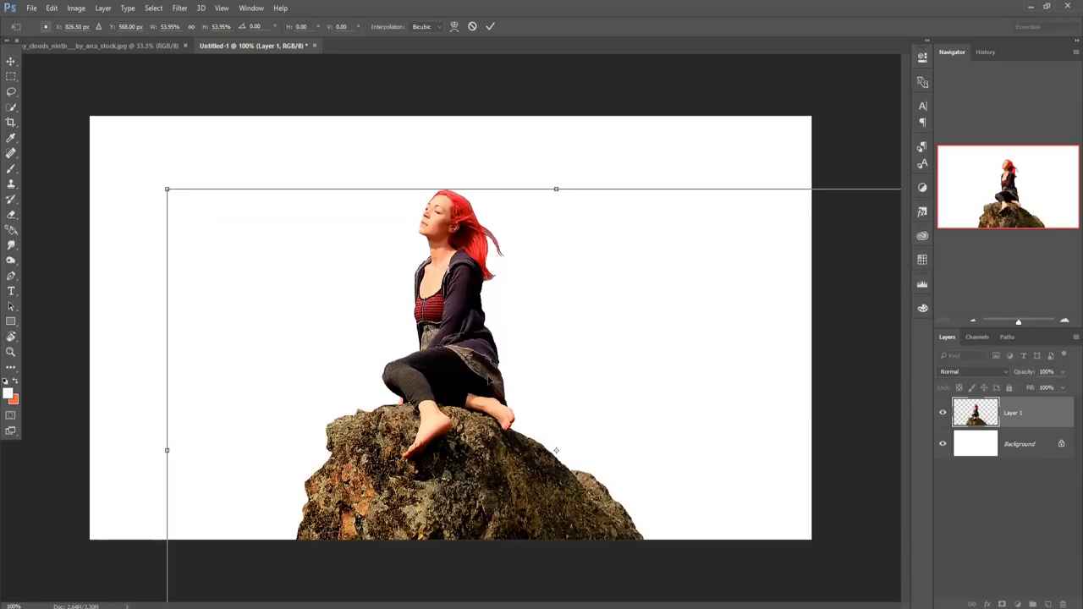
{"action": "key", "text": "ctrl+minus"}
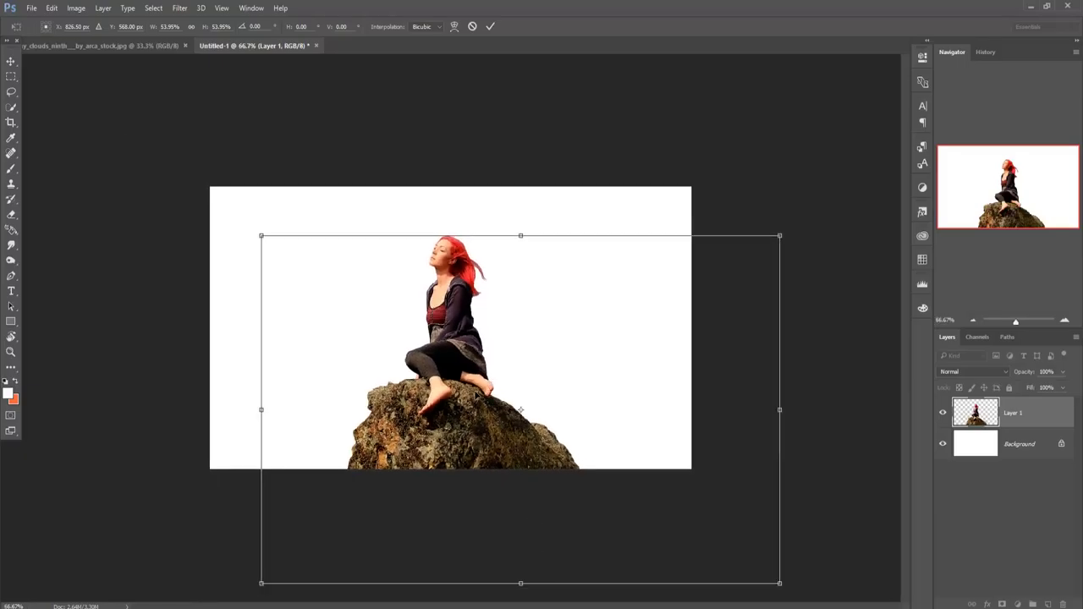
{"action": "left_click_drag", "start_coordinate": [479, 393], "coordinate": [523, 424]}
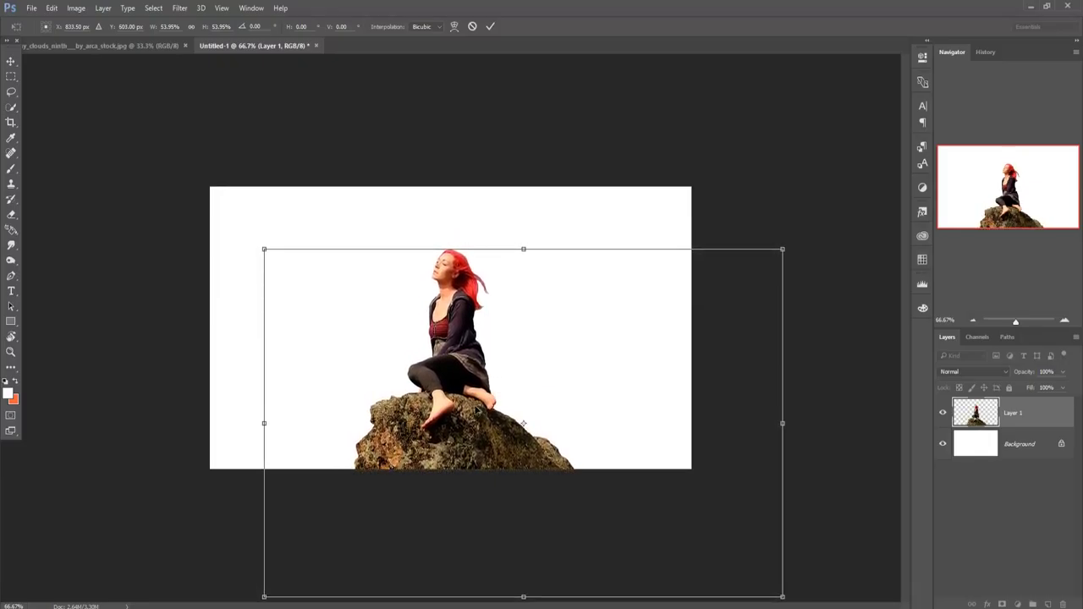
{"action": "left_click_drag", "start_coordinate": [481, 411], "coordinate": [479, 413]}
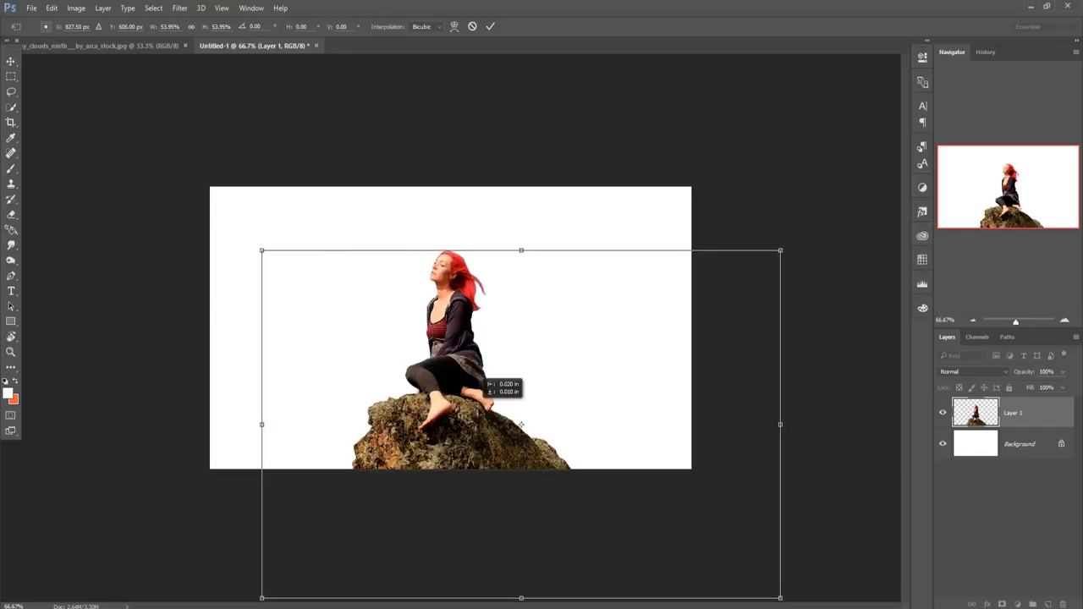
{"action": "left_click", "coordinate": [488, 29]}
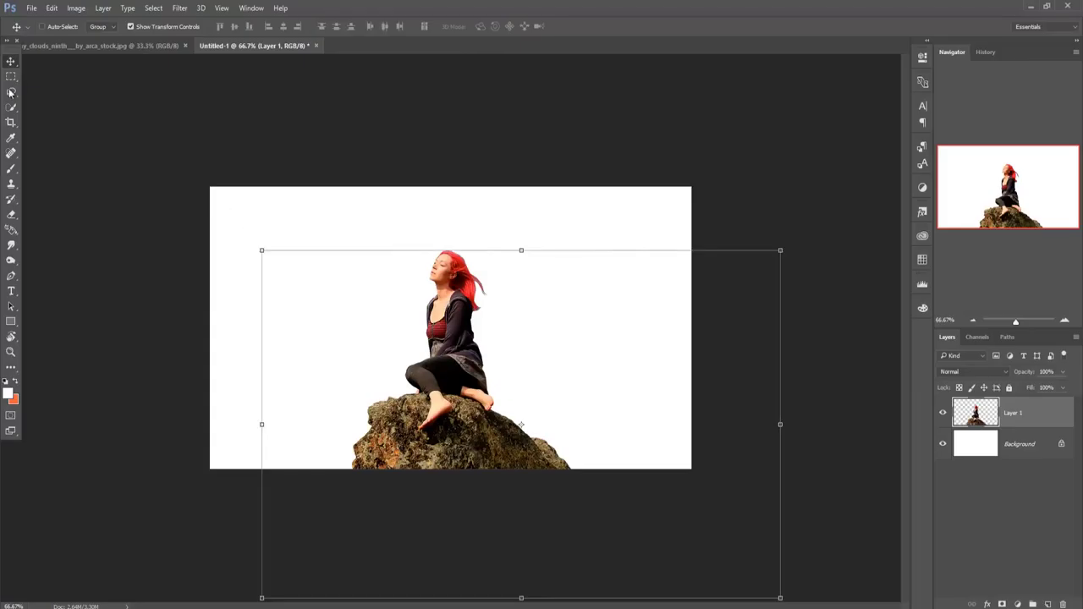
Drop the stormy clouds photo into Untitled-1 as a new layer.
{"action": "left_click", "coordinate": [119, 43]}
{"action": "mouse_move", "coordinate": [119, 44]}
{"action": "left_mouse_down"}
{"action": "mouse_move", "coordinate": [109, 93]}
{"action": "mouse_move", "coordinate": [515, 138]}
{"action": "left_mouse_up"}
{"action": "left_click_drag", "start_coordinate": [551, 181], "coordinate": [322, 273]}
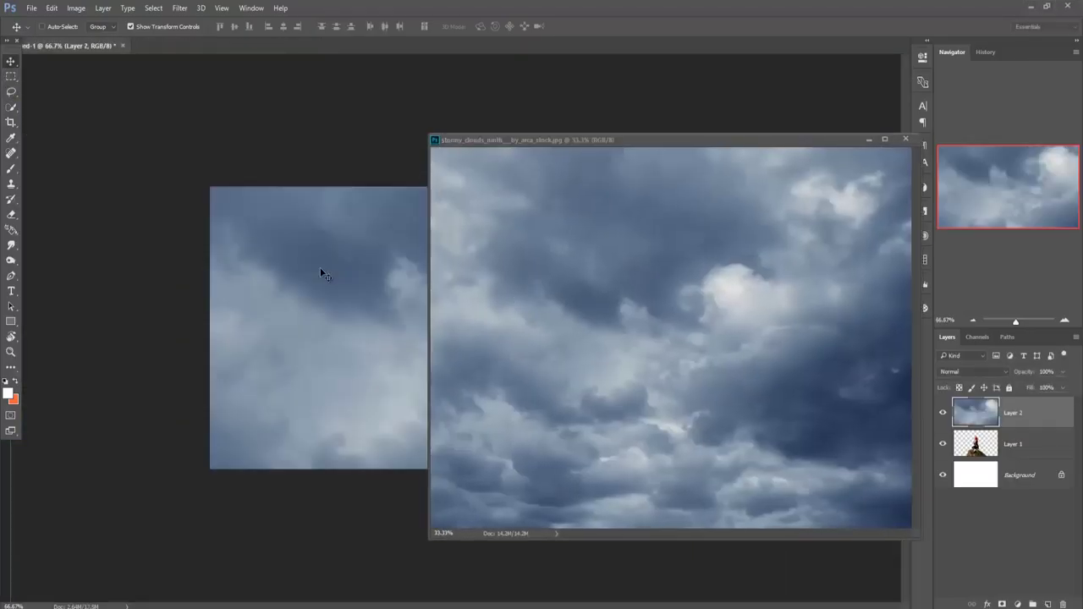
{"action": "left_click", "coordinate": [905, 139]}
Stretch the clouds to fill the canvas and move Layer 2 beneath the woman.
{"action": "mouse_move", "coordinate": [369, 273]}
{"action": "left_mouse_down"}
{"action": "mouse_move", "coordinate": [448, 375]}
{"action": "mouse_move", "coordinate": [404, 374]}
{"action": "left_mouse_up"}
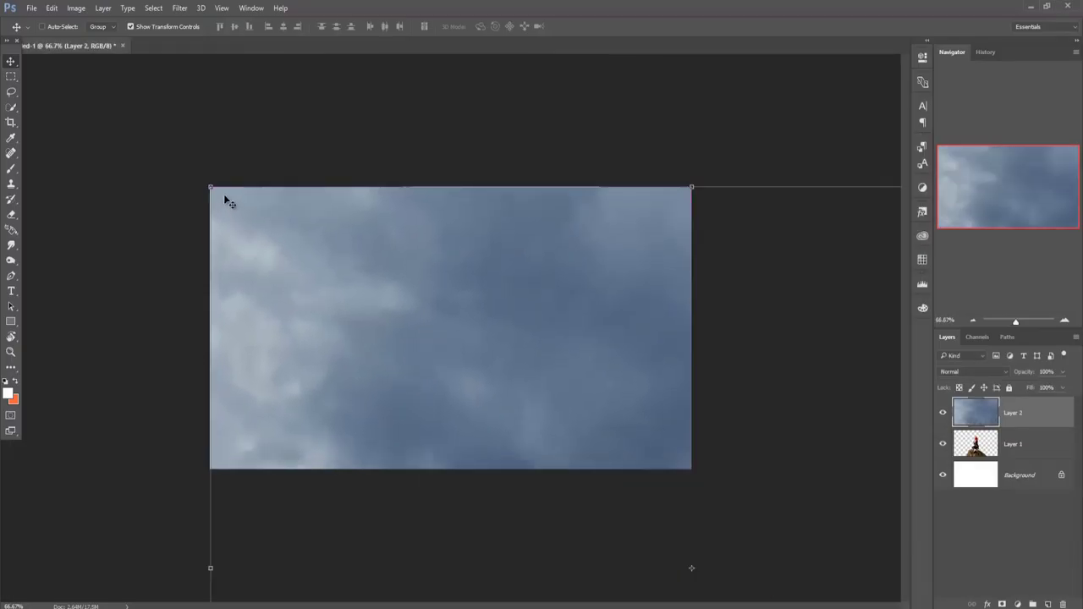
{"action": "left_click_drag", "start_coordinate": [212, 188], "coordinate": [513, 386]}
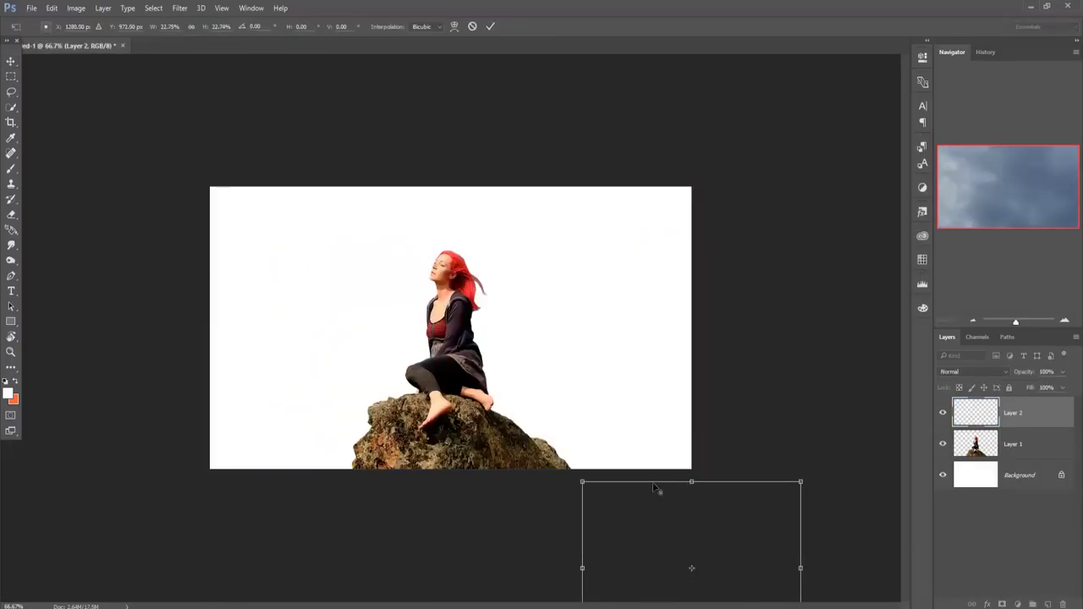
{"action": "mouse_move", "coordinate": [630, 488]}
{"action": "left_mouse_down"}
{"action": "mouse_move", "coordinate": [322, 246]}
{"action": "mouse_move", "coordinate": [313, 249]}
{"action": "left_mouse_up"}
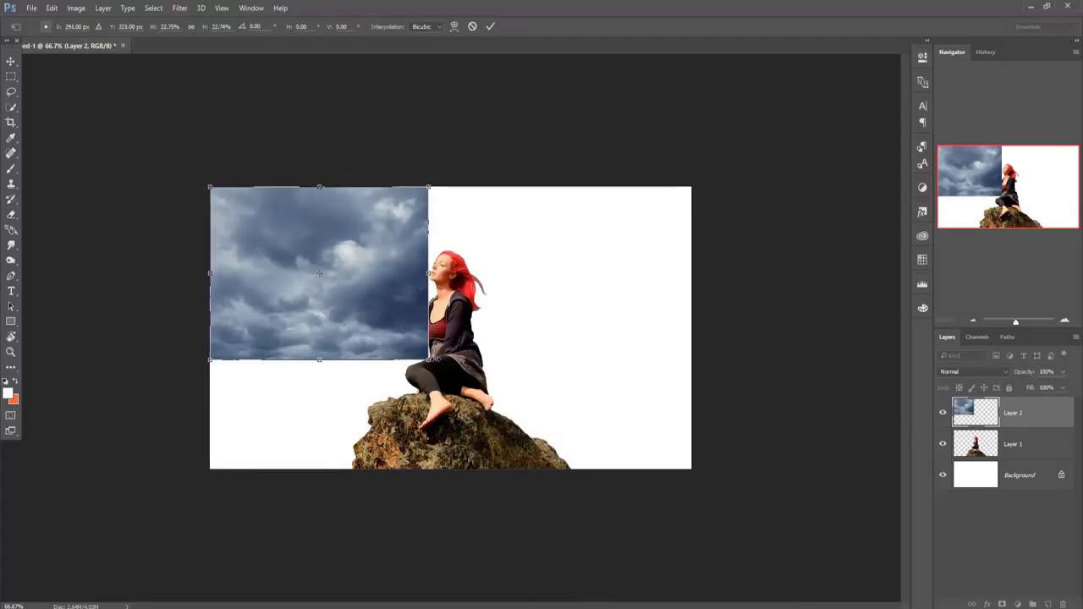
{"action": "mouse_move", "coordinate": [429, 361]}
{"action": "left_mouse_down"}
{"action": "mouse_move", "coordinate": [677, 475]}
{"action": "mouse_move", "coordinate": [692, 469]}
{"action": "left_mouse_up"}
{"action": "left_click", "coordinate": [492, 27]}
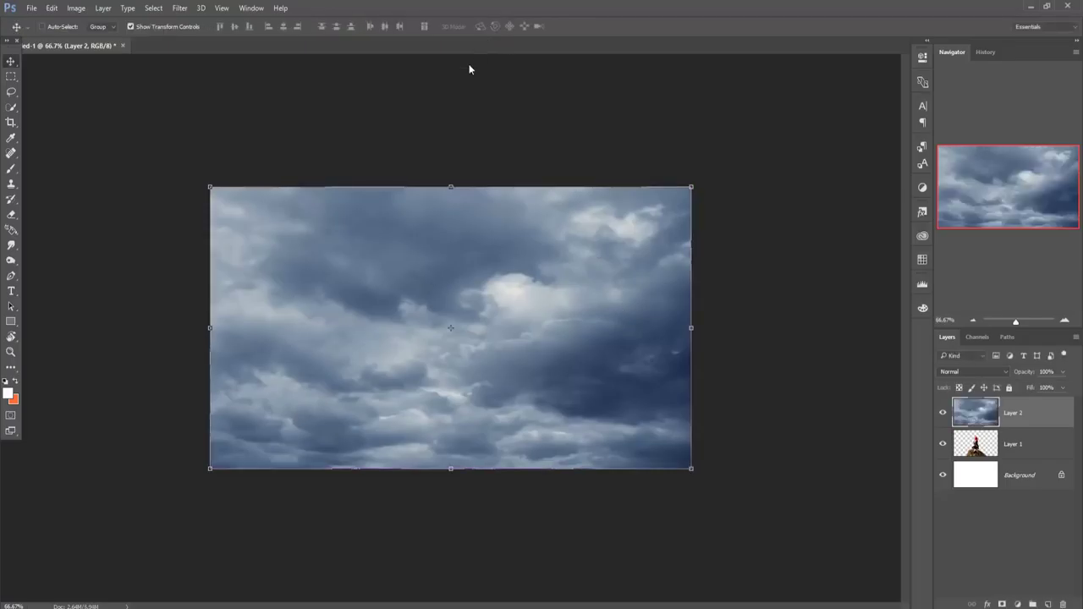
{"action": "left_click", "coordinate": [452, 187]}
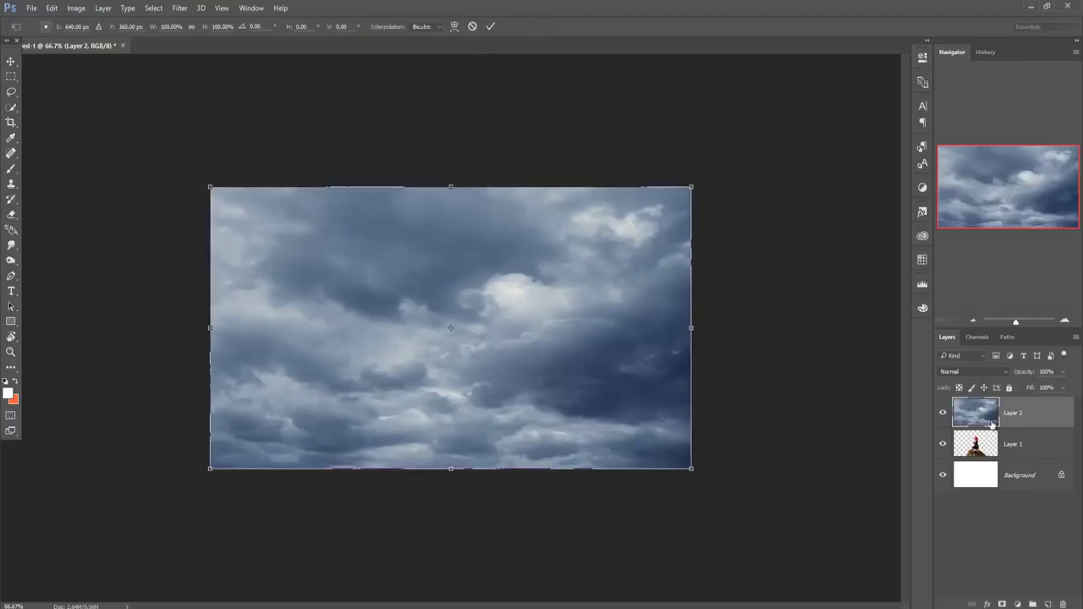
{"action": "left_click", "coordinate": [491, 27]}
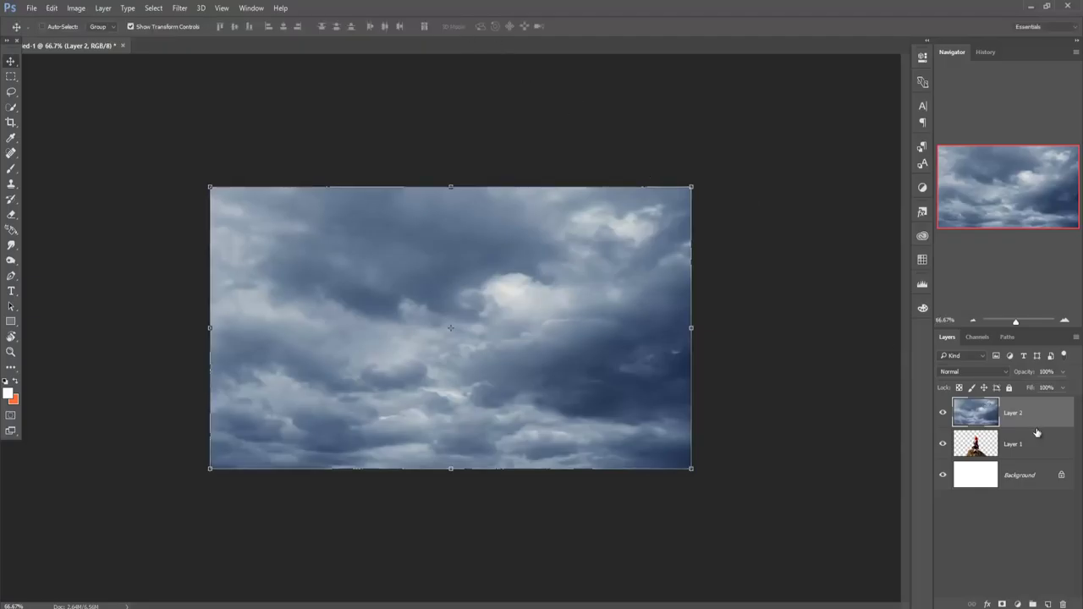
{"action": "left_click_drag", "start_coordinate": [1034, 415], "coordinate": [1025, 440]}
{"action": "left_click", "coordinate": [1018, 414]}
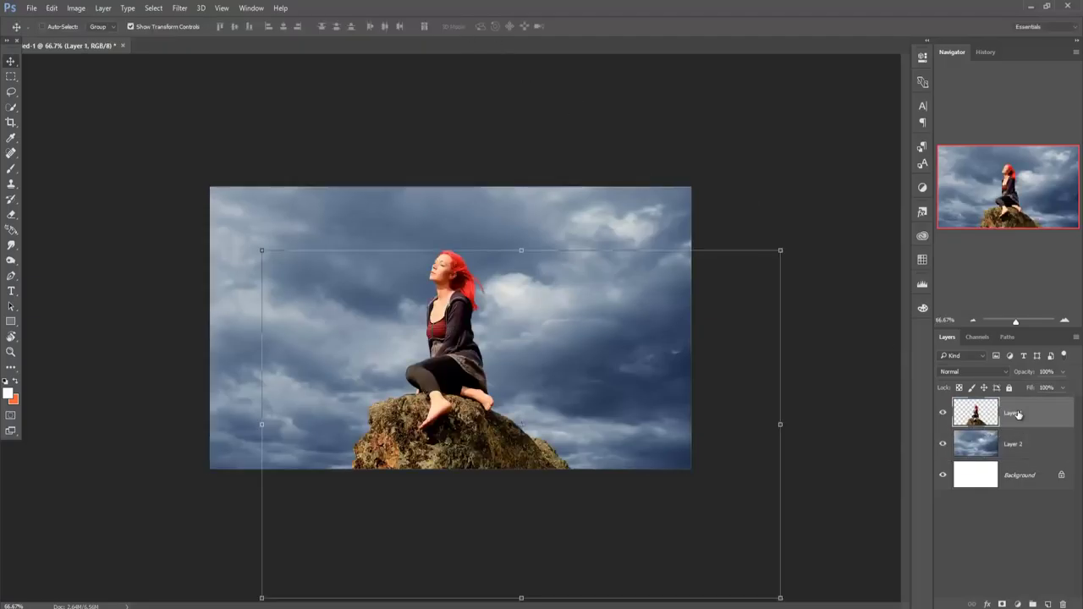
Add a Vibrance layer clipped to the woman, with Vibrance -37 and Saturation -15.
{"action": "left_click", "coordinate": [1019, 605]}
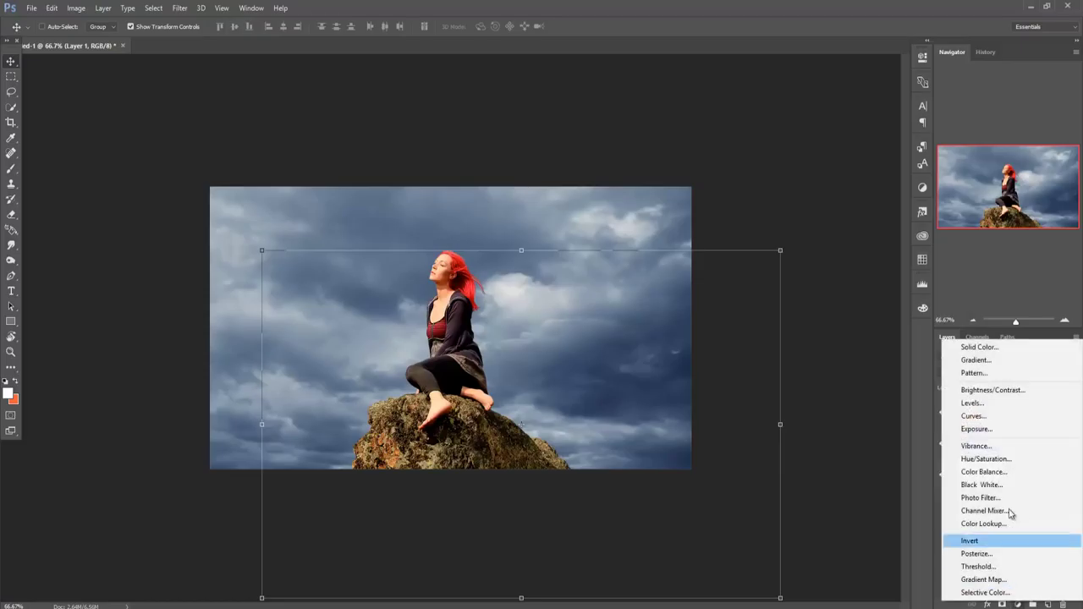
{"action": "left_click", "coordinate": [1008, 451]}
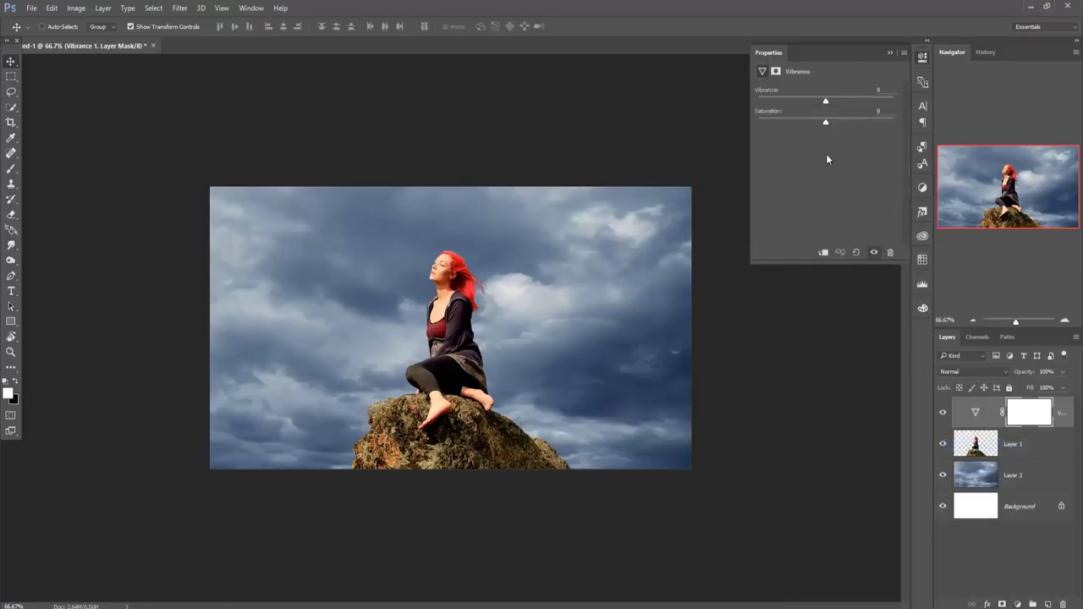
{"action": "left_click", "coordinate": [823, 252]}
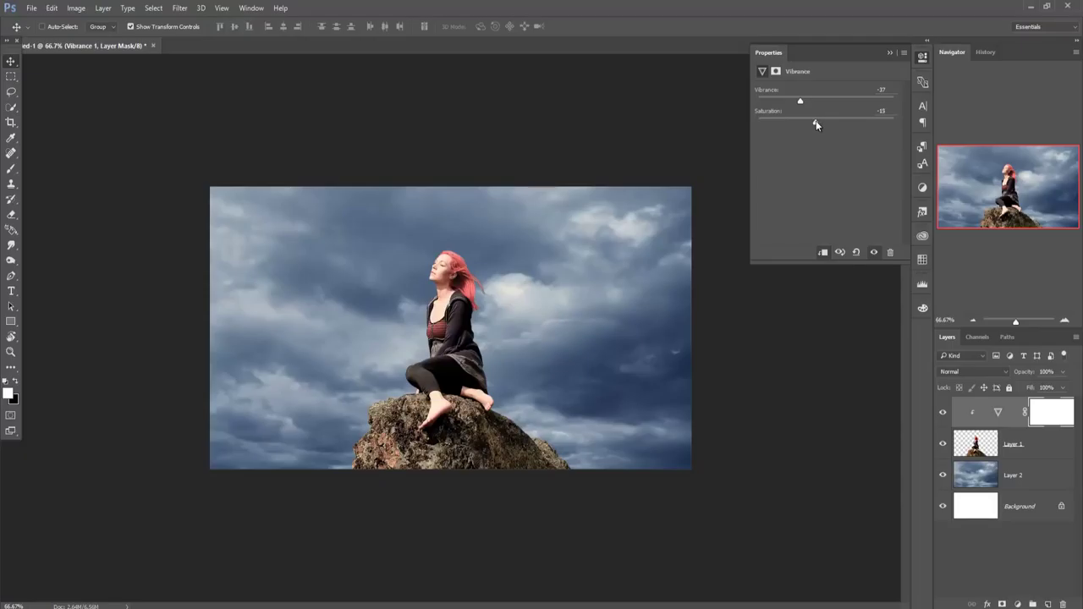
{"action": "left_click", "coordinate": [889, 54]}
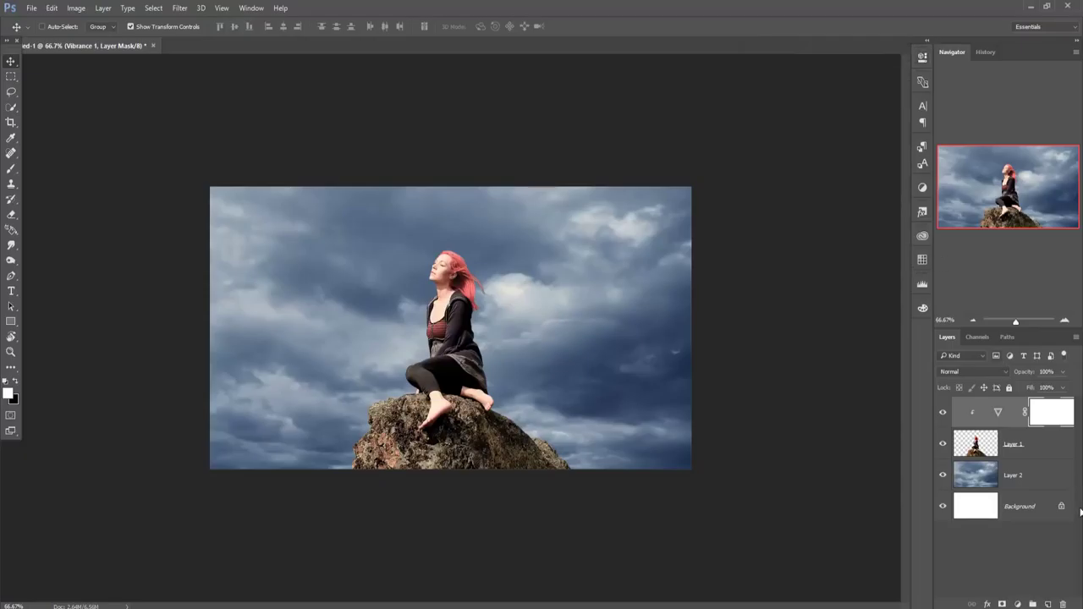
Set up a black Brush at 41% opacity.
{"action": "left_click", "coordinate": [17, 171]}
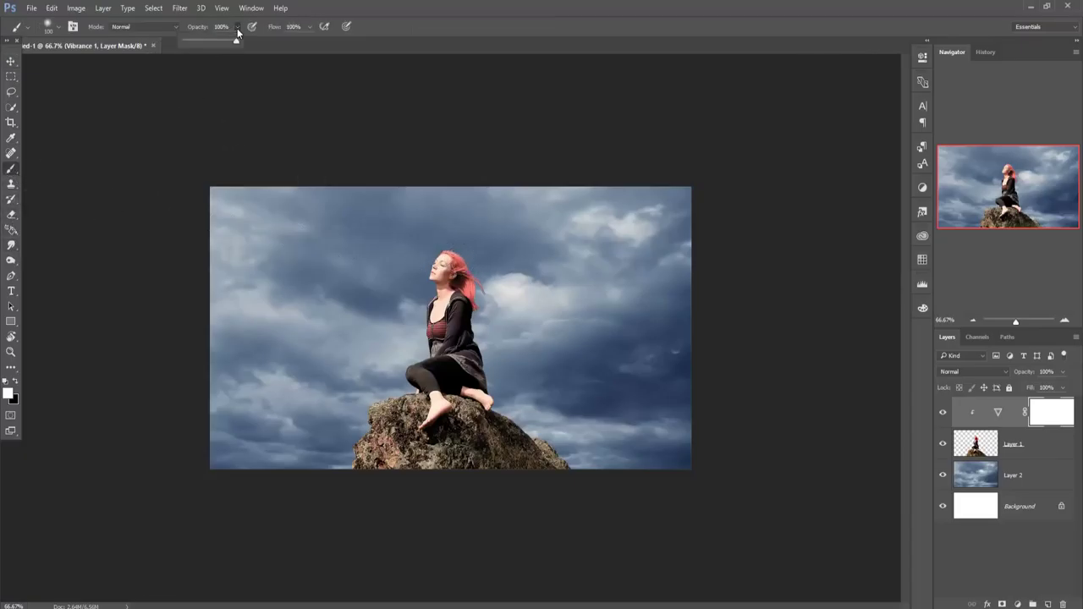
{"action": "left_click_drag", "start_coordinate": [220, 42], "coordinate": [205, 44]}
{"action": "left_click", "coordinate": [18, 383]}
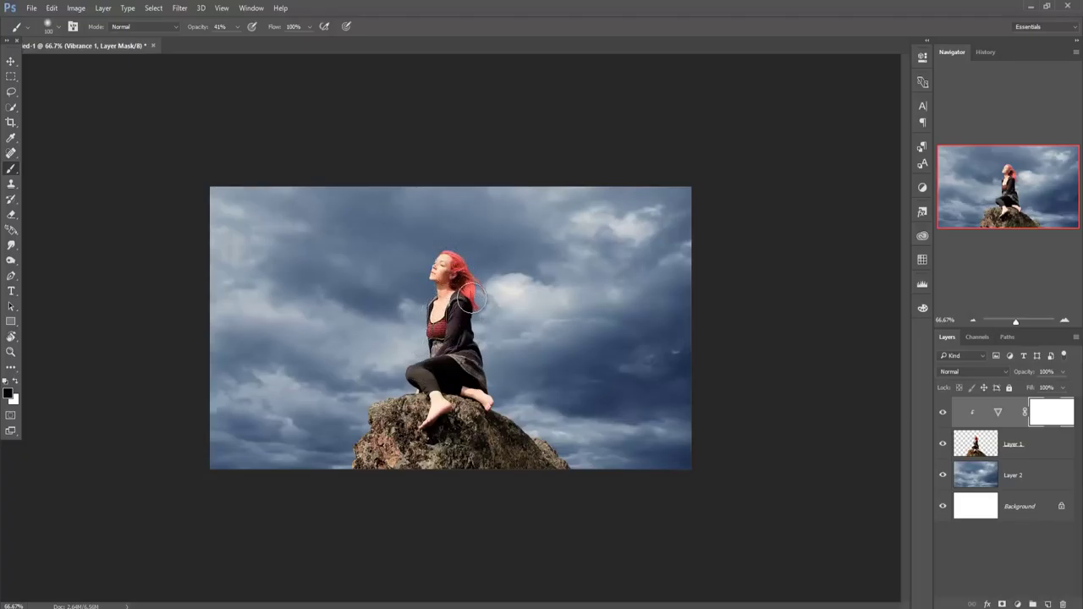
Paint black on the Vibrance mask over the hair, lap and jacket to restore their colour.
{"action": "left_click_drag", "start_coordinate": [471, 297], "coordinate": [478, 292]}
{"action": "left_click_drag", "start_coordinate": [457, 363], "coordinate": [465, 369]}
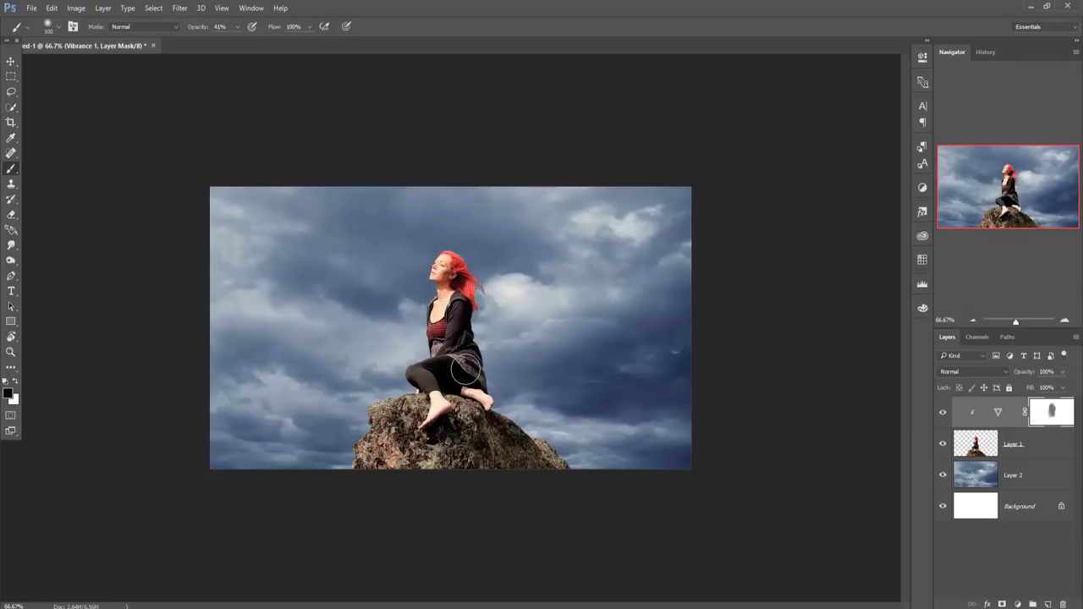
{"action": "scroll", "coordinate": [464, 370], "scroll_direction": "up", "scroll_amount": 2}
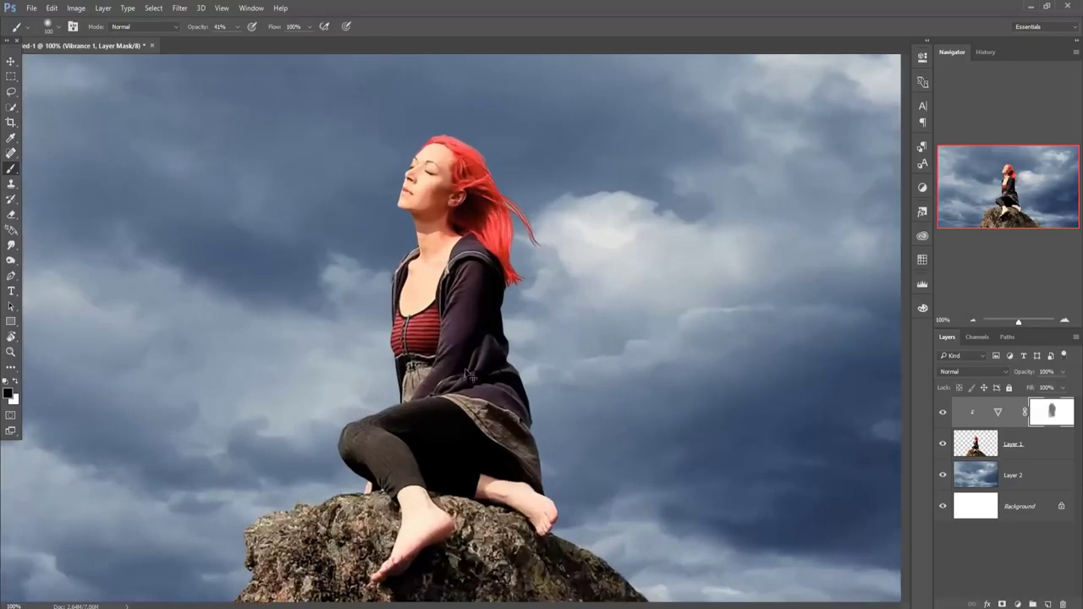
{"action": "scroll", "coordinate": [465, 370], "scroll_direction": "up", "scroll_amount": 1}
{"action": "scroll", "coordinate": [484, 326], "scroll_direction": "down", "scroll_amount": 2}
{"action": "scroll", "coordinate": [478, 269], "scroll_direction": "down", "scroll_amount": 1}
{"action": "key", "text": "bracketleft"}
{"action": "key", "text": "bracketleft"}
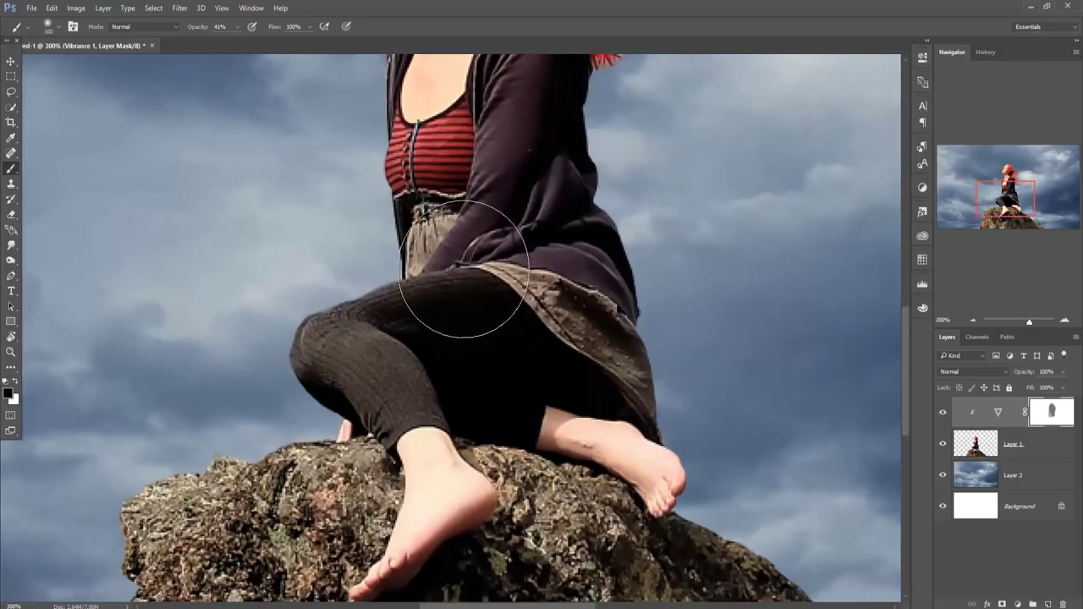
{"action": "key", "text": "bracketleft"}
{"action": "key", "text": "bracketleft"}
{"action": "key", "text": "bracketleft"}
{"action": "key", "text": "bracketleft"}
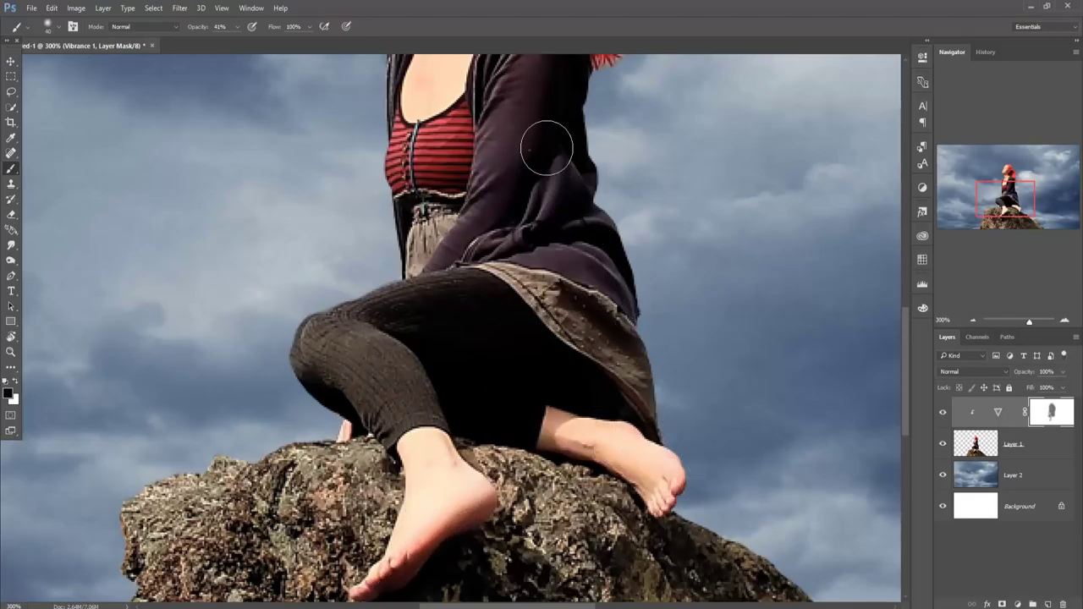
{"action": "left_click_drag", "start_coordinate": [570, 169], "coordinate": [582, 204]}
{"action": "key", "text": "ctrl+minus"}
{"action": "key", "text": "ctrl+minus"}
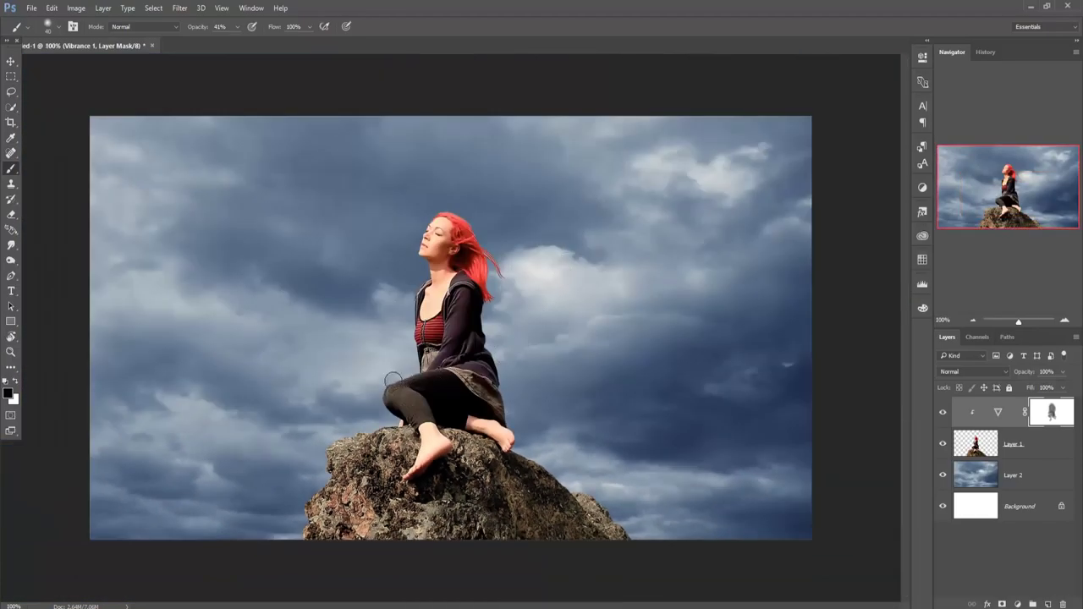
{"action": "left_click", "coordinate": [8, 64]}
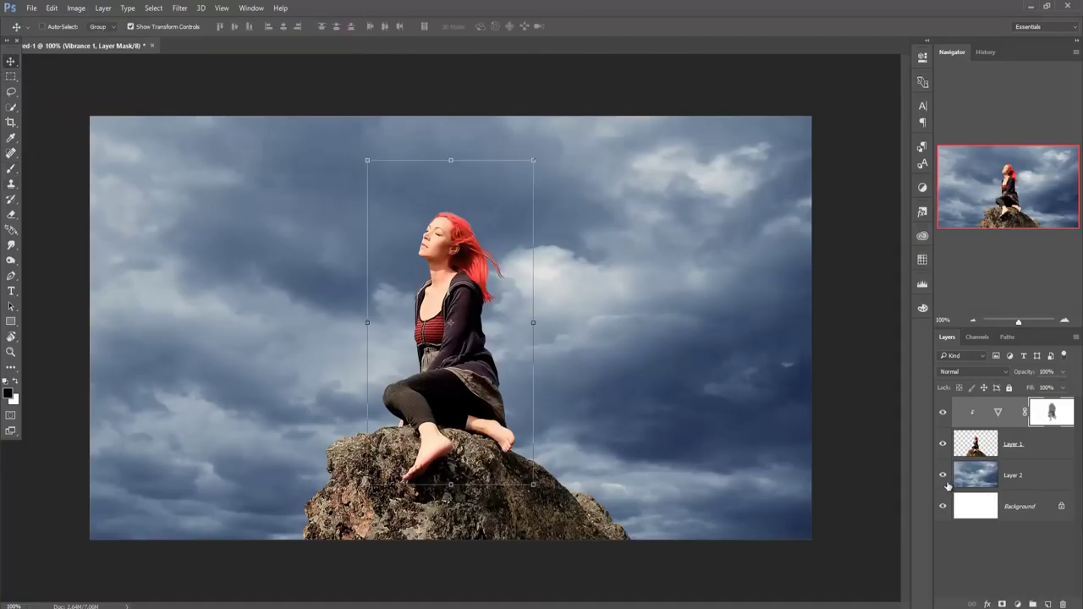
Fully desaturate the clouds with a Vibrance adjustment layer above them.
{"action": "left_click", "coordinate": [1015, 472]}
{"action": "left_click", "coordinate": [1018, 604]}
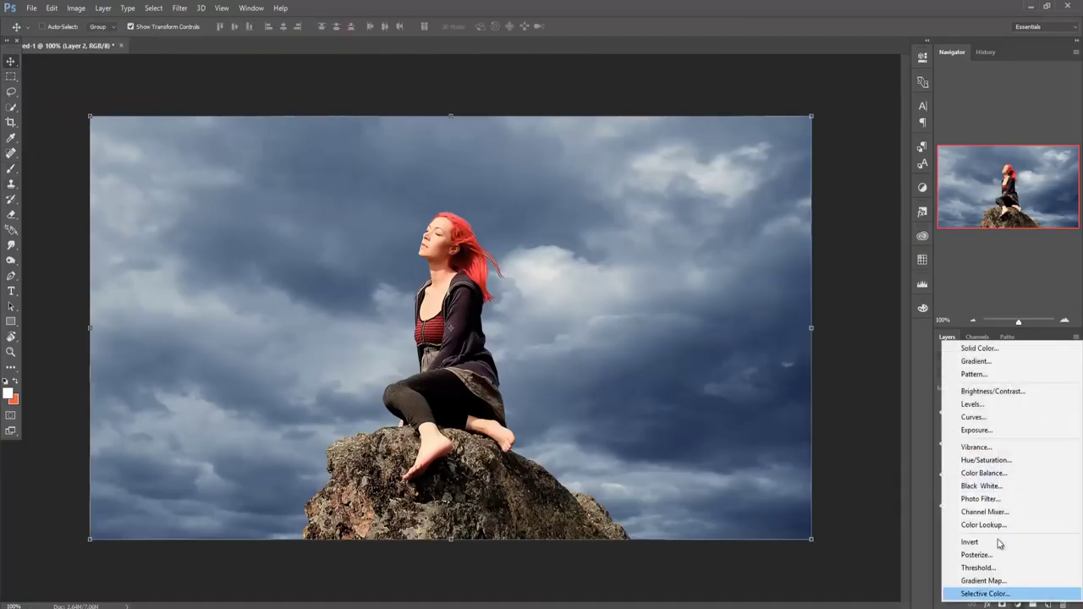
{"action": "left_click", "coordinate": [977, 447]}
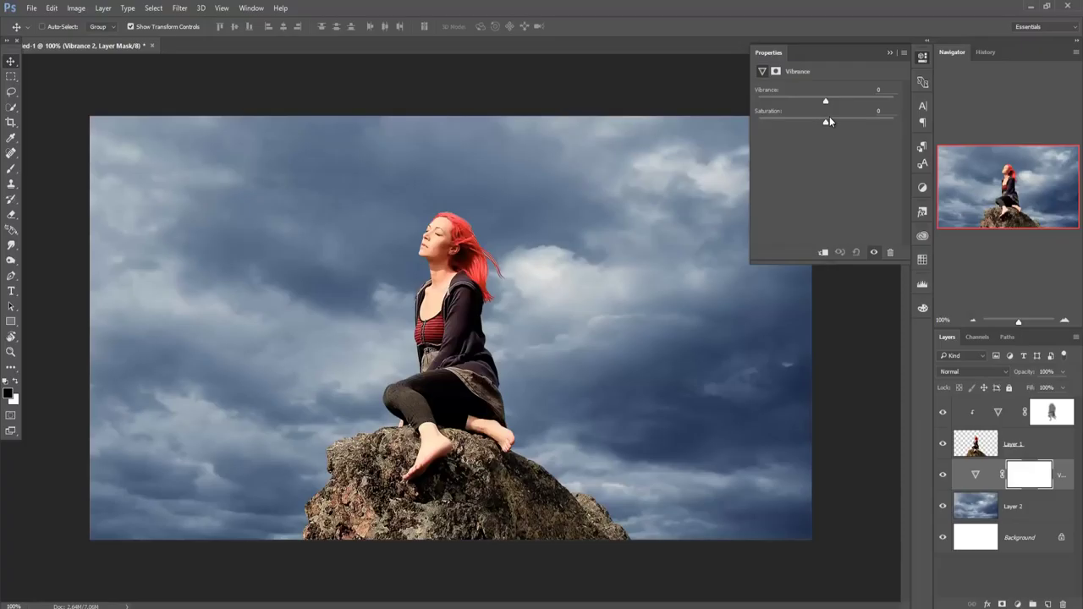
{"action": "left_click_drag", "start_coordinate": [827, 121], "coordinate": [759, 121]}
Merge Layer 1 with its Vibrance layer and add empty Layer 3 above.
{"action": "left_click", "coordinate": [1013, 443]}
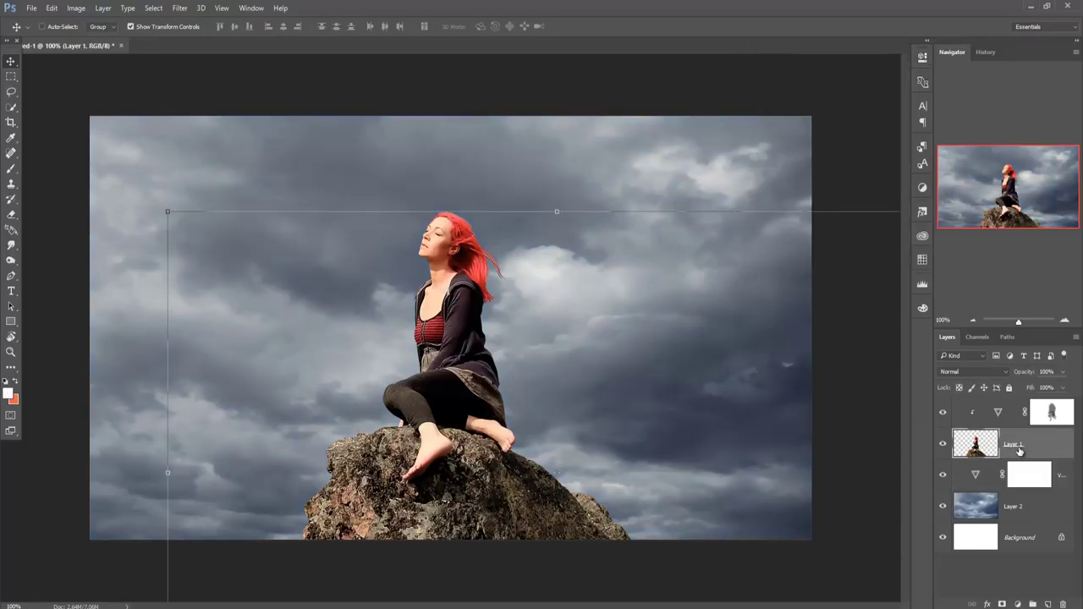
{"action": "left_click", "coordinate": [1069, 413]}
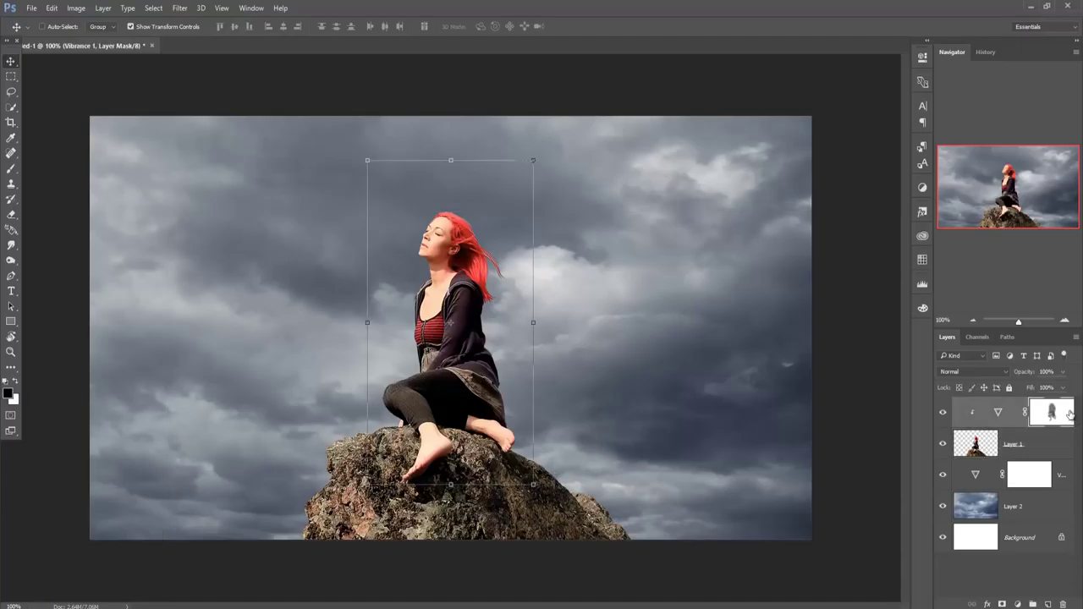
{"action": "right_click", "coordinate": [1062, 419]}
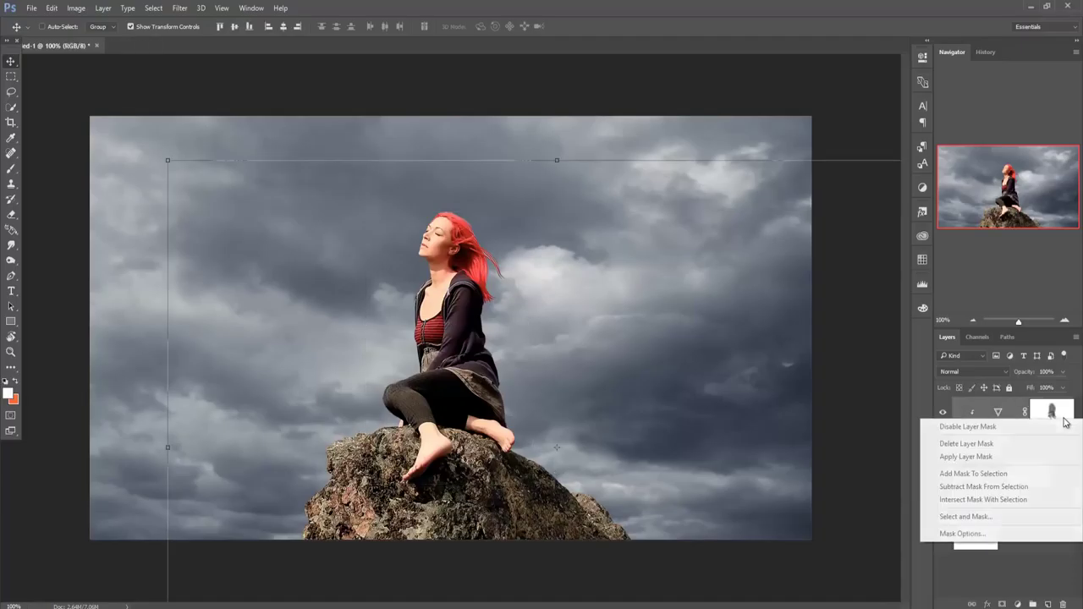
{"action": "left_click", "coordinate": [930, 427]}
{"action": "right_click", "coordinate": [960, 410]}
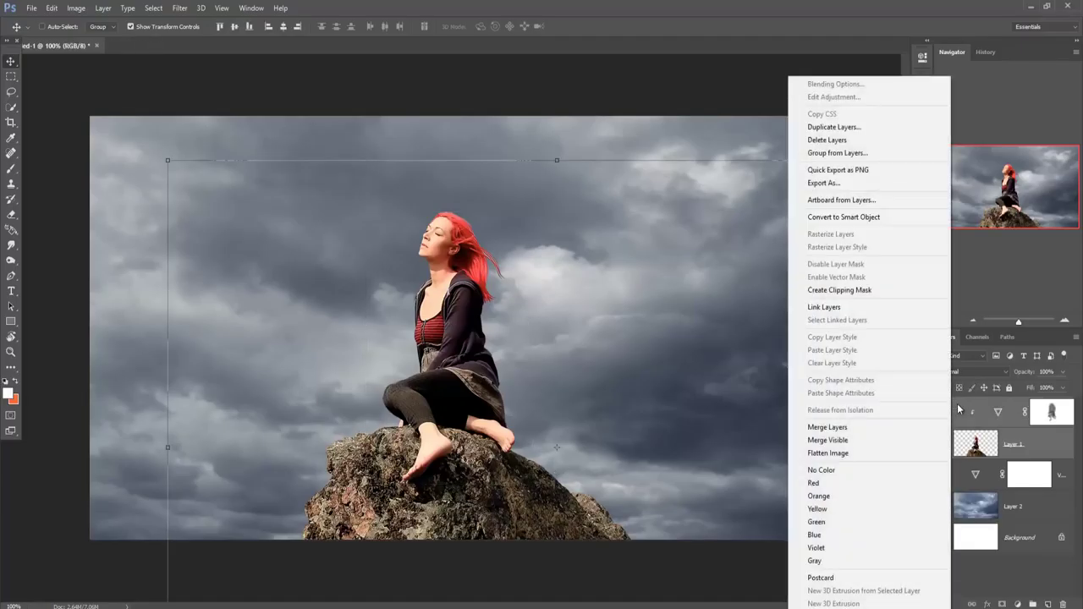
{"action": "left_click", "coordinate": [937, 426]}
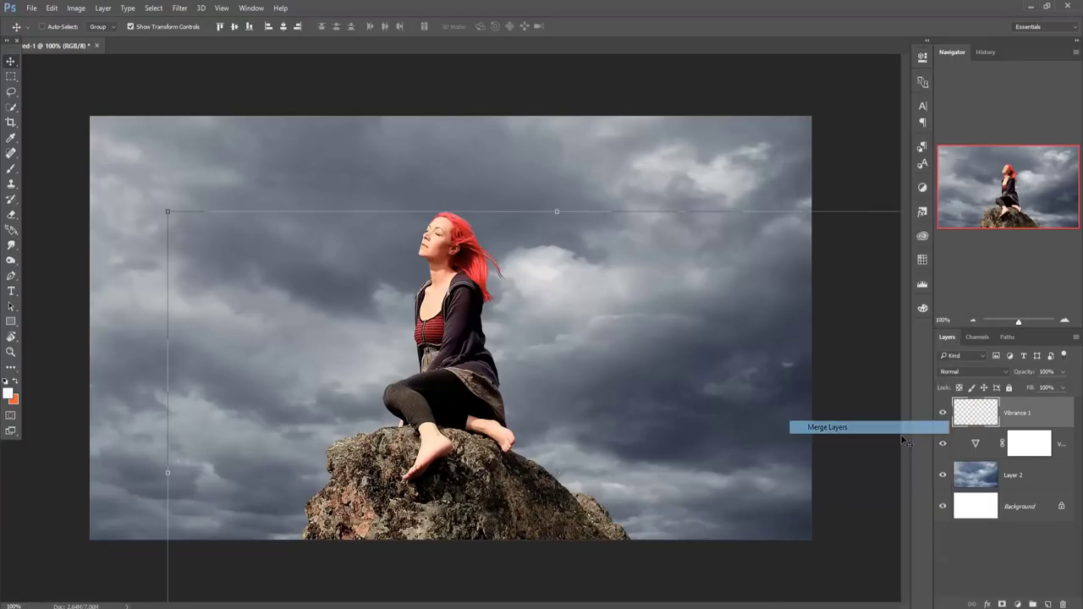
{"action": "left_click", "coordinate": [1048, 604]}
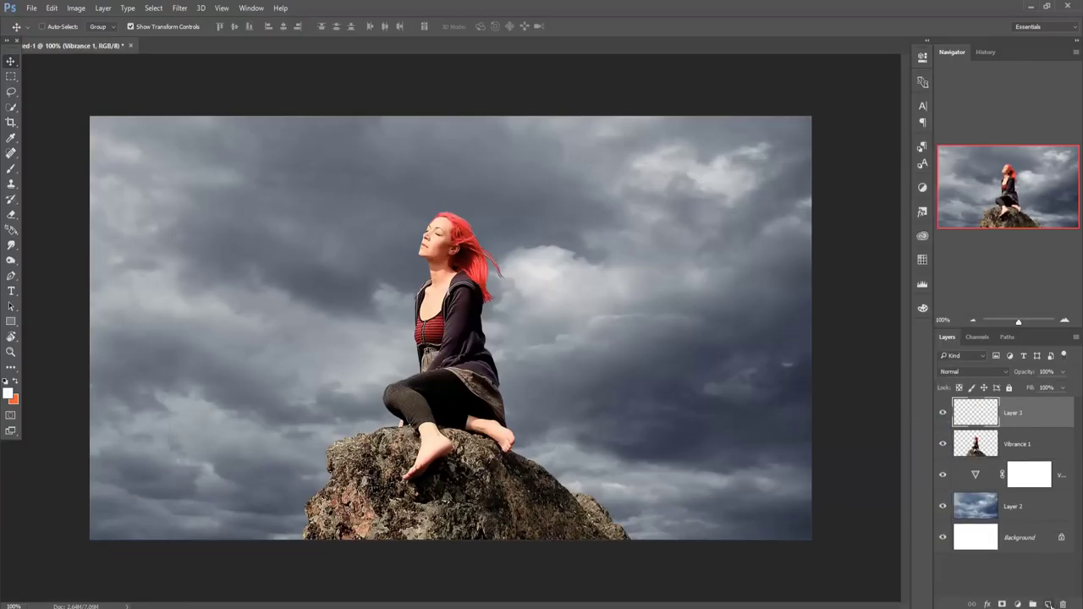
Fill Layer 3 with 50% Gray.
{"action": "left_click", "coordinate": [52, 8]}
{"action": "left_click", "coordinate": [82, 176]}
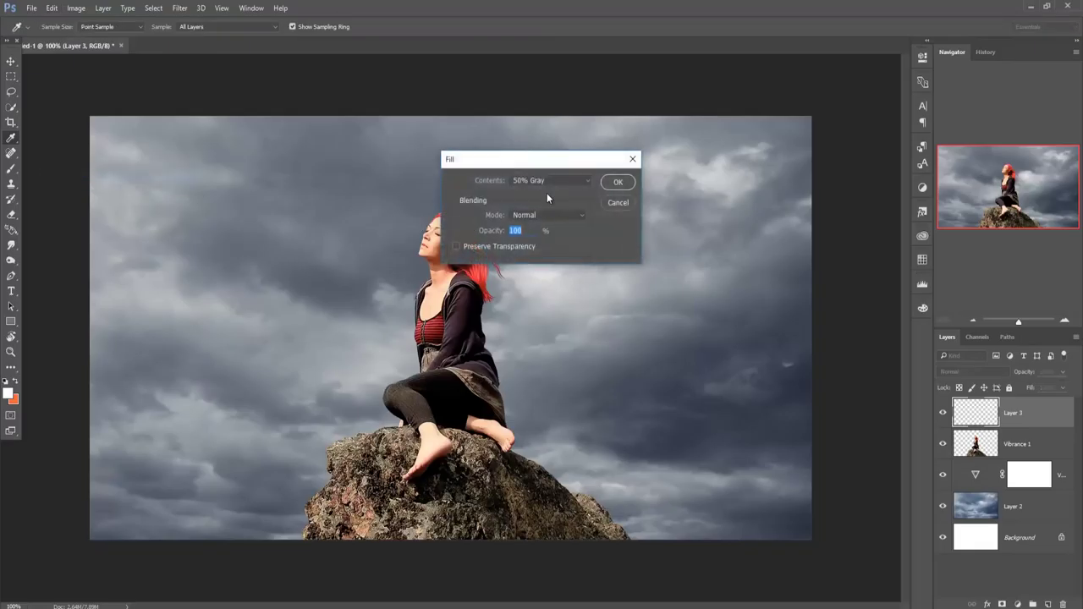
{"action": "left_click", "coordinate": [617, 183]}
{"action": "key", "text": "v"}
Clip the gray layer to the woman and set its blend mode to Overlay.
{"action": "right_click", "coordinate": [1015, 414]}
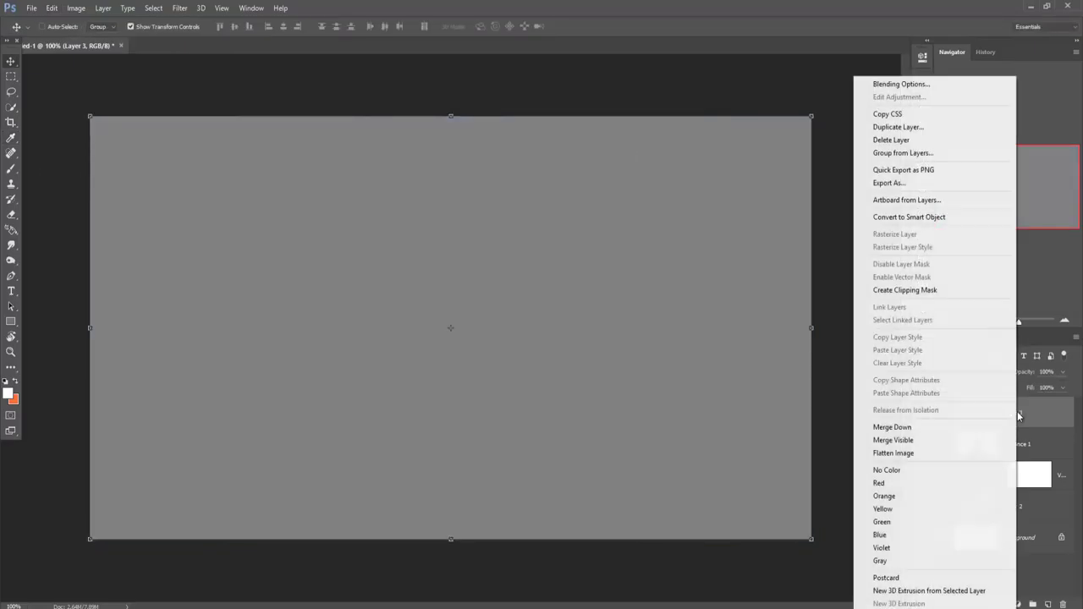
{"action": "left_click", "coordinate": [906, 291]}
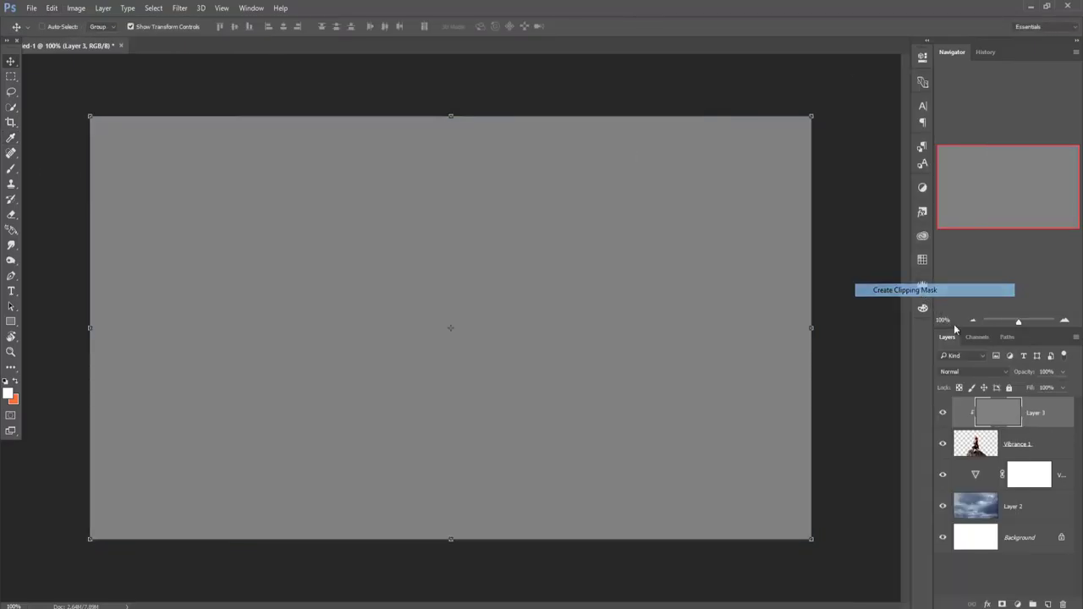
{"action": "left_click", "coordinate": [986, 372]}
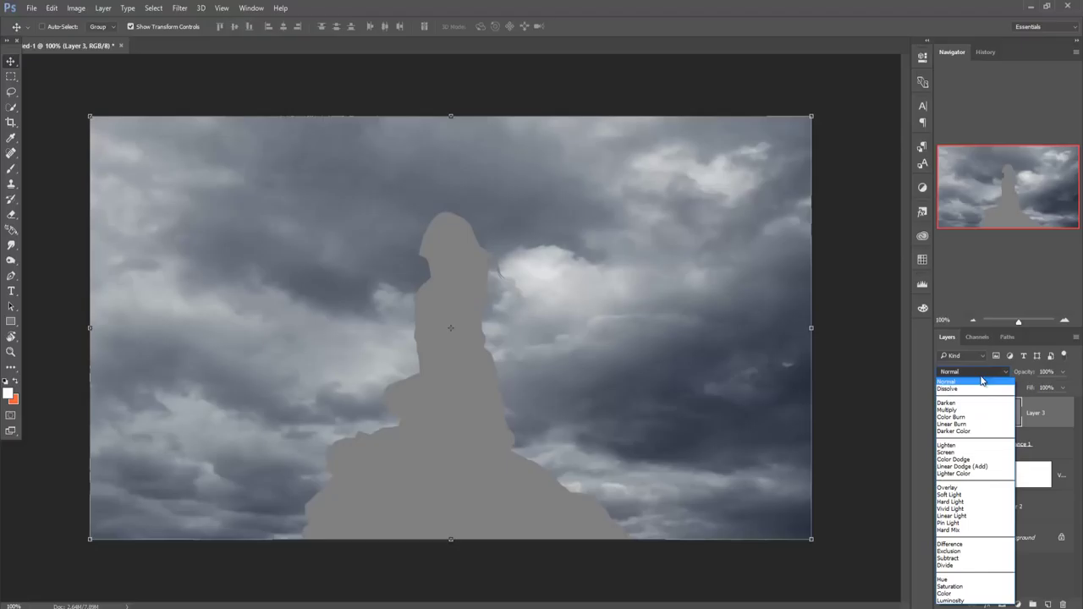
{"action": "left_click", "coordinate": [948, 488]}
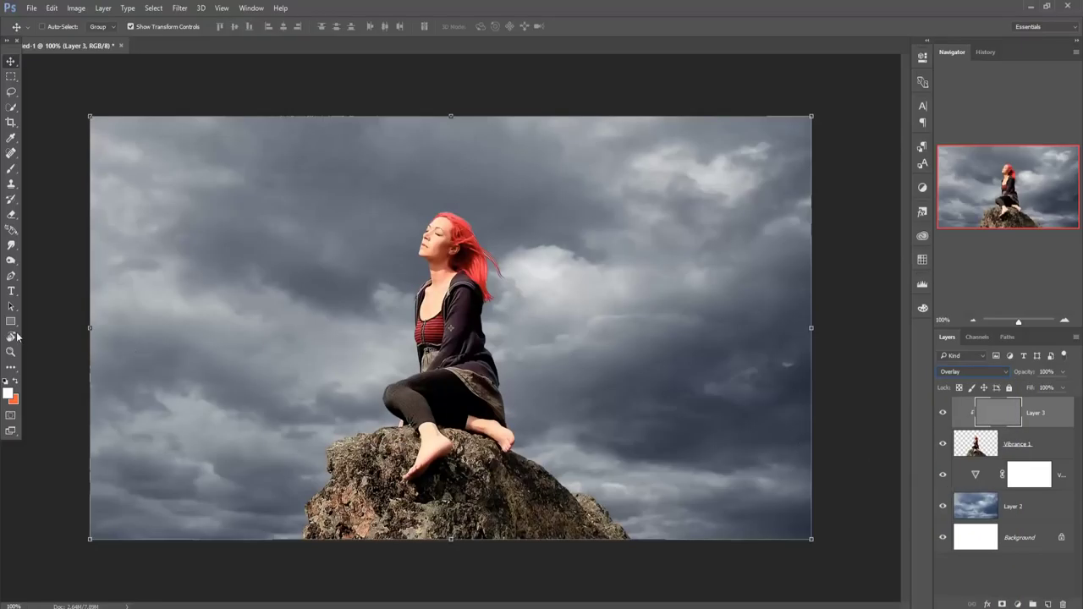
Dodge the woman's upper arm and collar with increased exposure.
{"action": "right_click", "coordinate": [11, 260]}
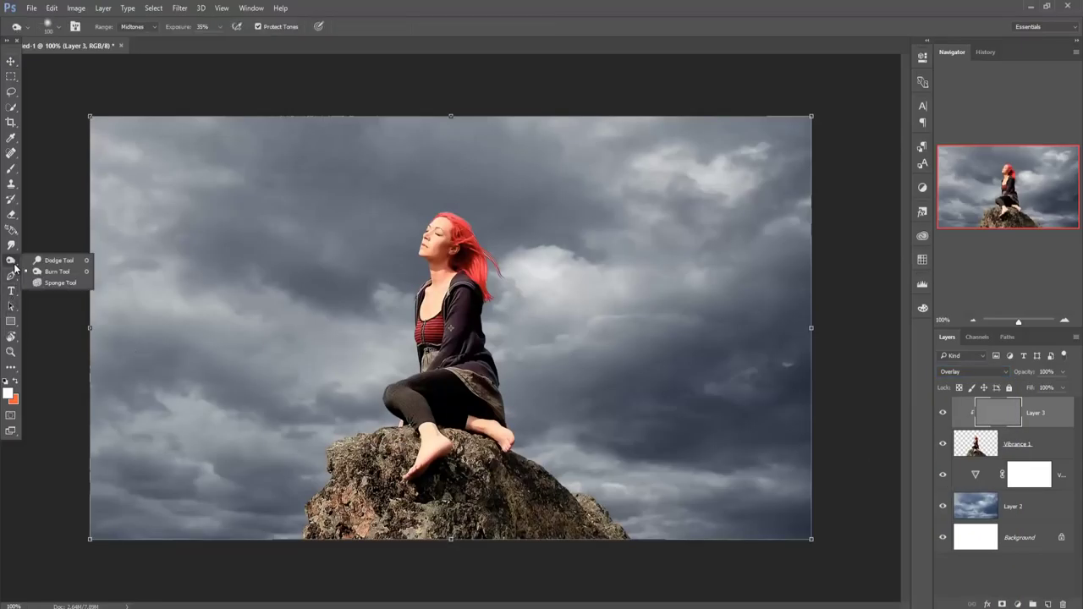
{"action": "left_click", "coordinate": [60, 258]}
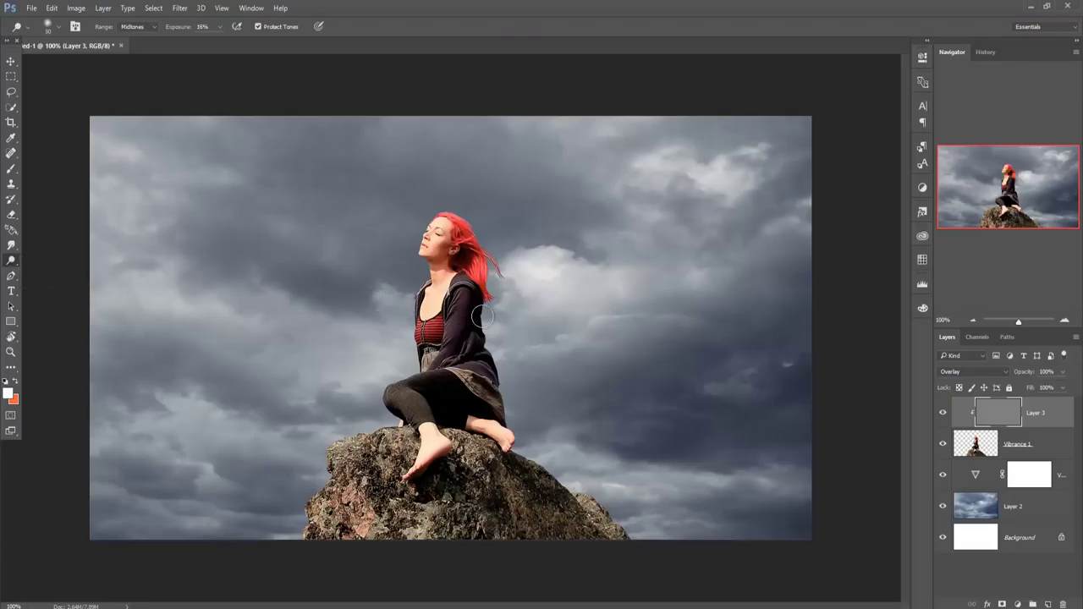
{"action": "scroll", "coordinate": [486, 325], "scroll_direction": "up", "scroll_amount": 1}
{"action": "scroll", "coordinate": [474, 253], "scroll_direction": "up", "scroll_amount": 1}
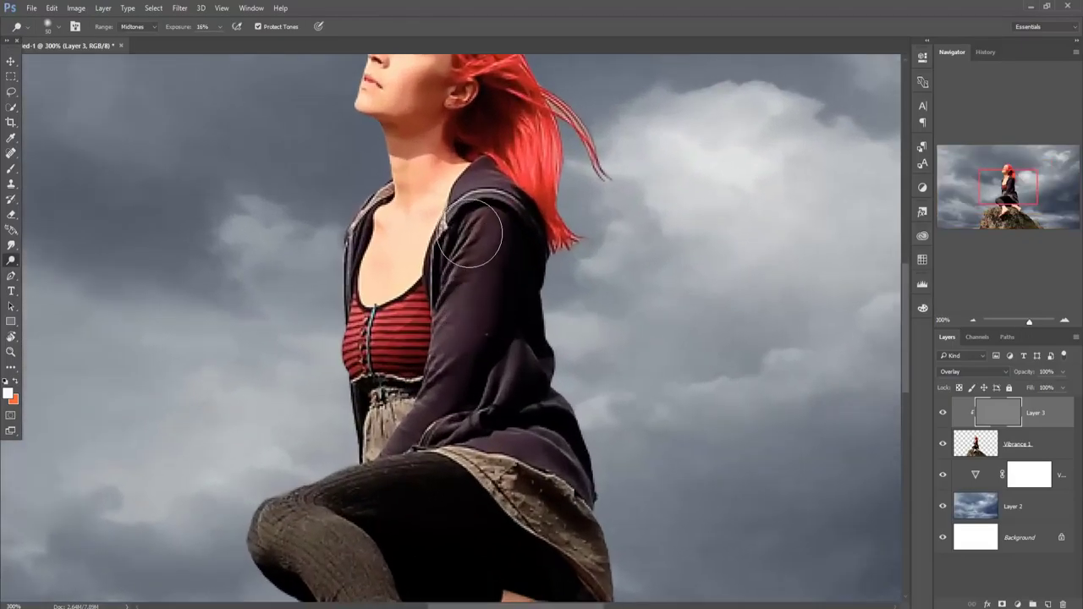
{"action": "left_click_drag", "start_coordinate": [470, 233], "coordinate": [474, 227]}
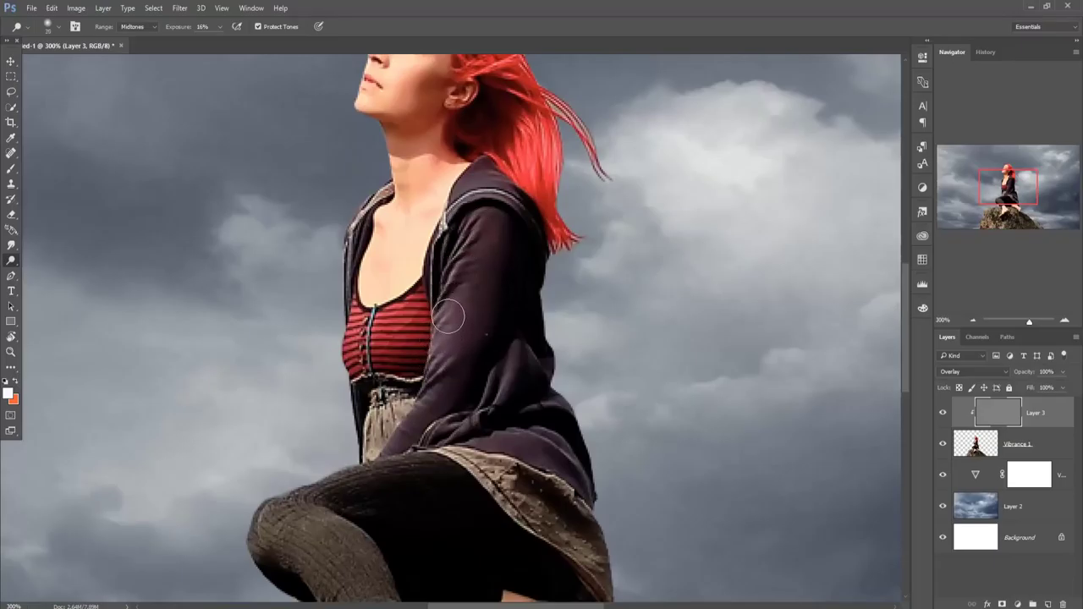
{"action": "left_click", "coordinate": [220, 26]}
{"action": "left_click_drag", "start_coordinate": [219, 42], "coordinate": [226, 44]}
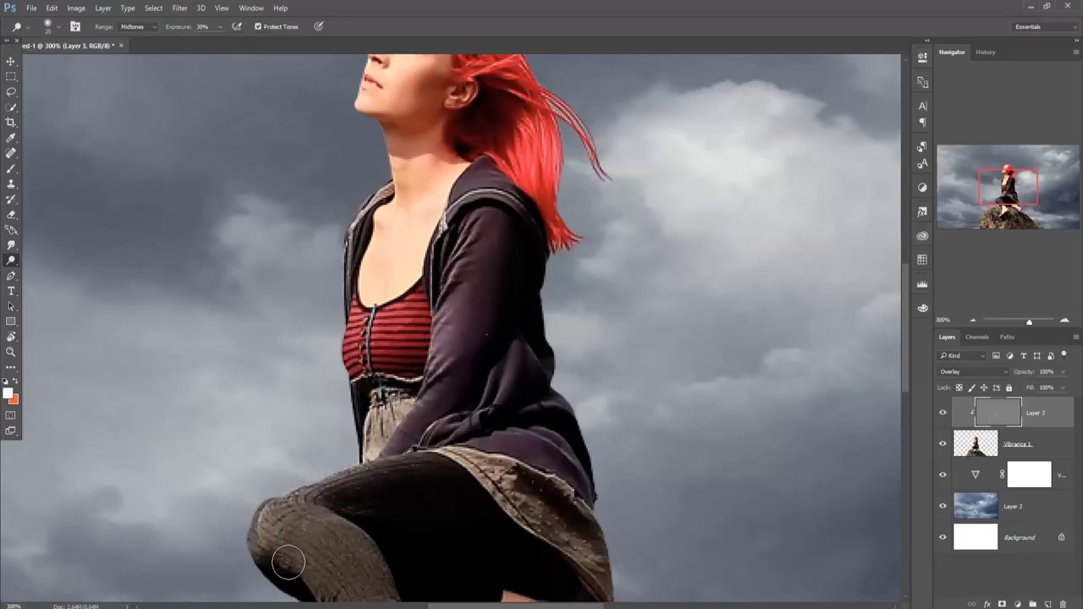
{"action": "left_click_drag", "start_coordinate": [285, 564], "coordinate": [306, 383]}
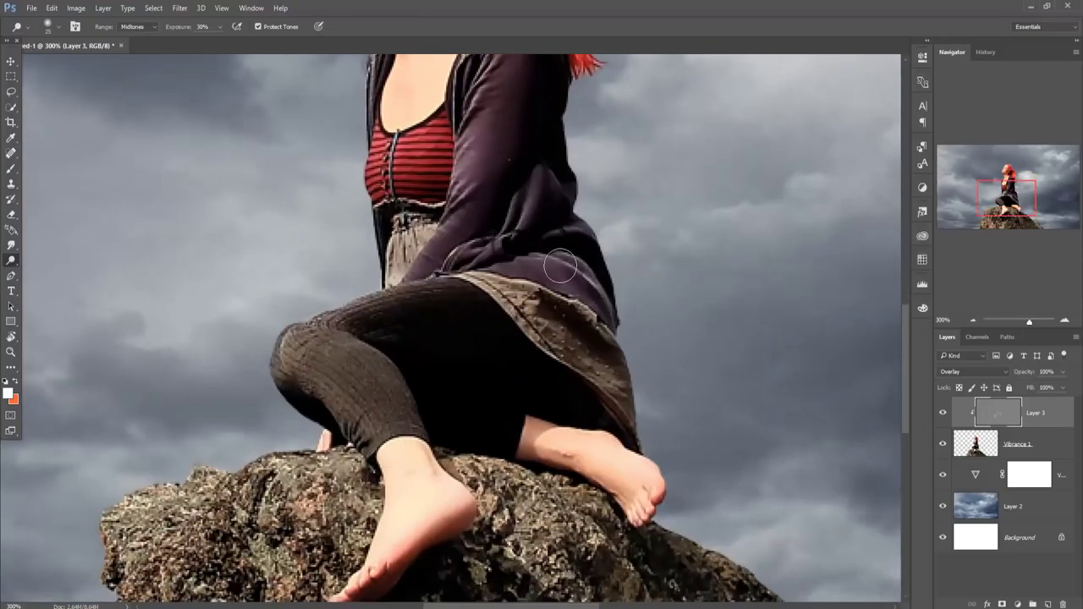
{"action": "left_click_drag", "start_coordinate": [480, 182], "coordinate": [496, 330]}
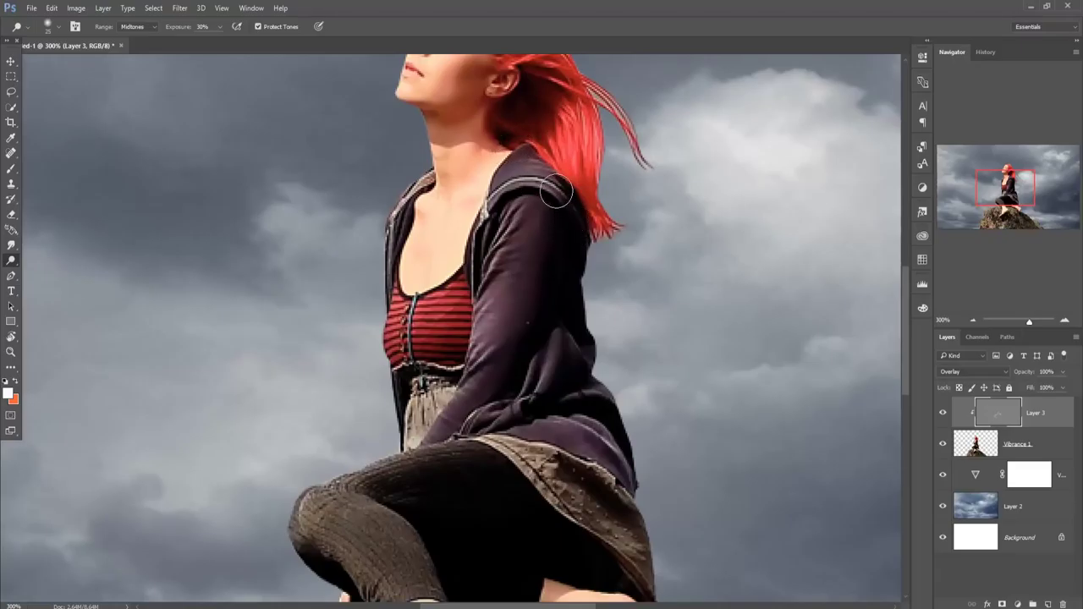
{"action": "mouse_move", "coordinate": [406, 195]}
{"action": "left_mouse_down"}
{"action": "mouse_move", "coordinate": [390, 252]}
{"action": "mouse_move", "coordinate": [406, 413]}
{"action": "left_mouse_up"}
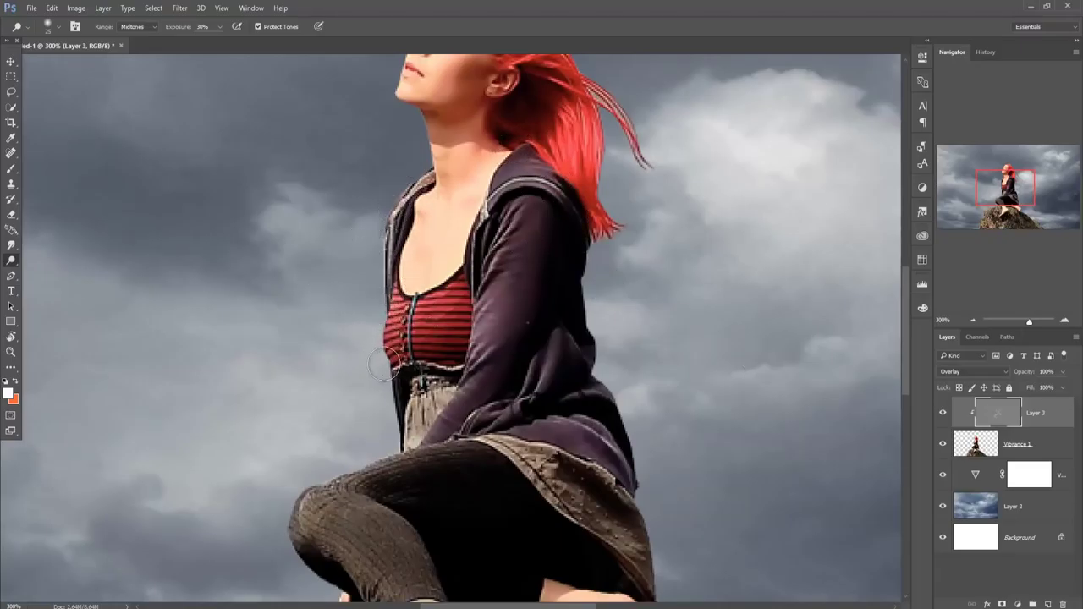
{"action": "scroll", "coordinate": [481, 222], "scroll_direction": "up", "scroll_amount": 5}
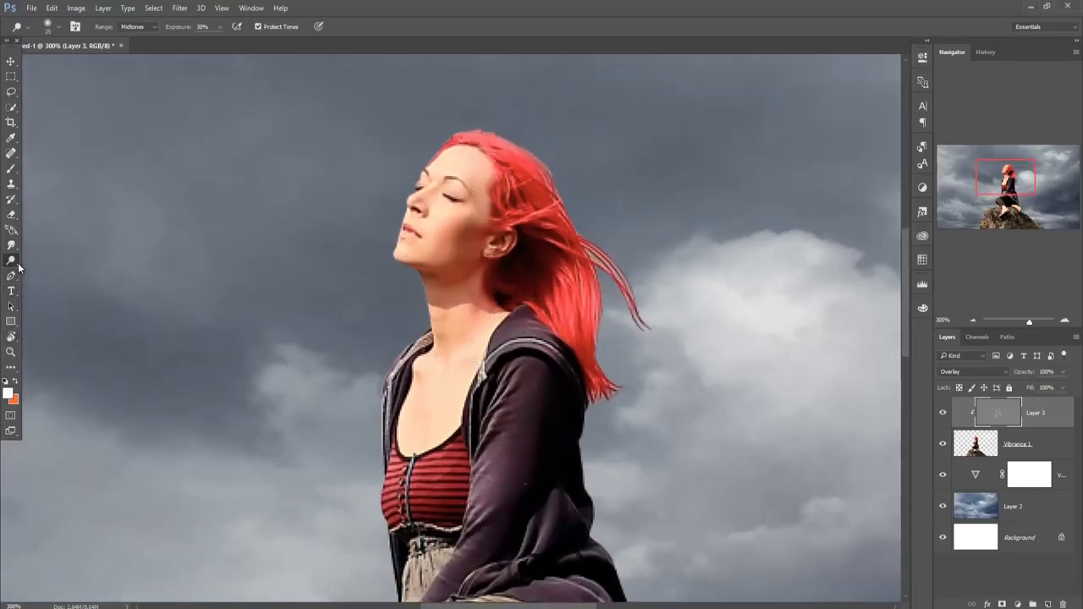
Burn the shadows around the woman's chest darker.
{"action": "right_click", "coordinate": [12, 260]}
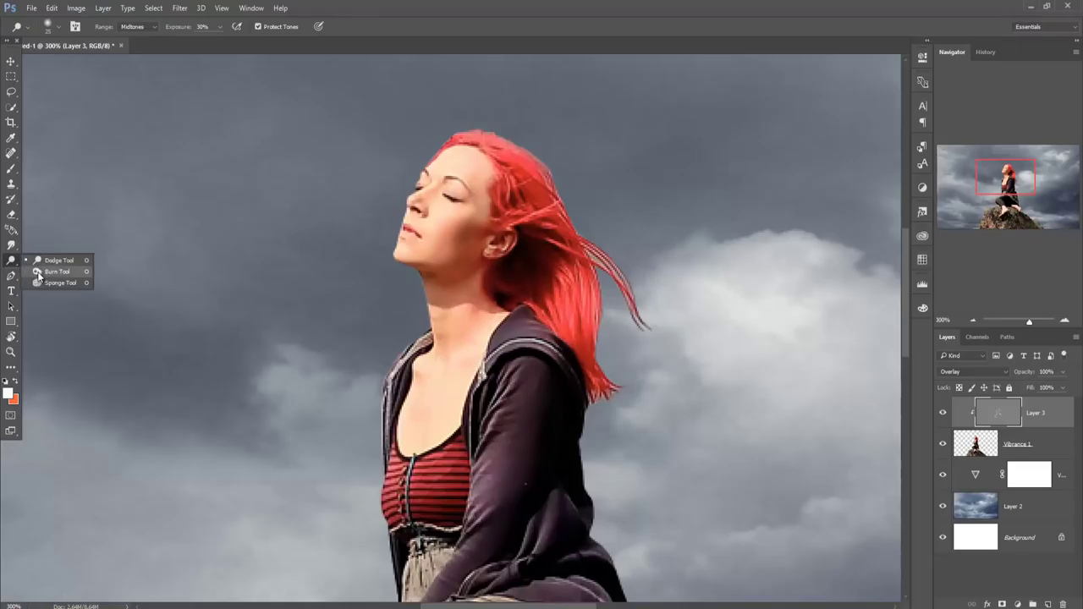
{"action": "left_click", "coordinate": [51, 272]}
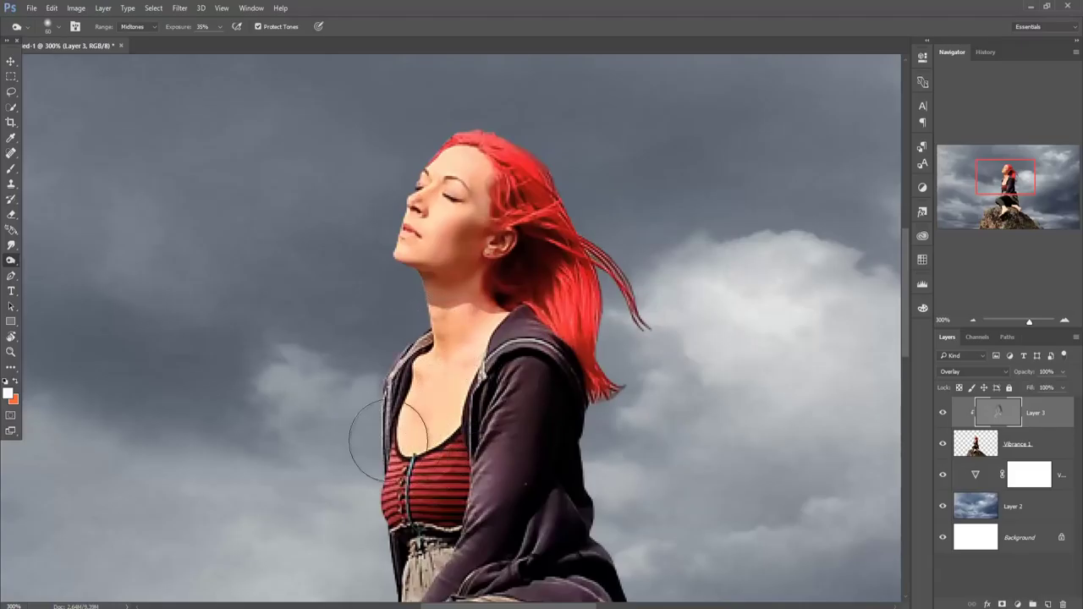
{"action": "left_click", "coordinate": [11, 60]}
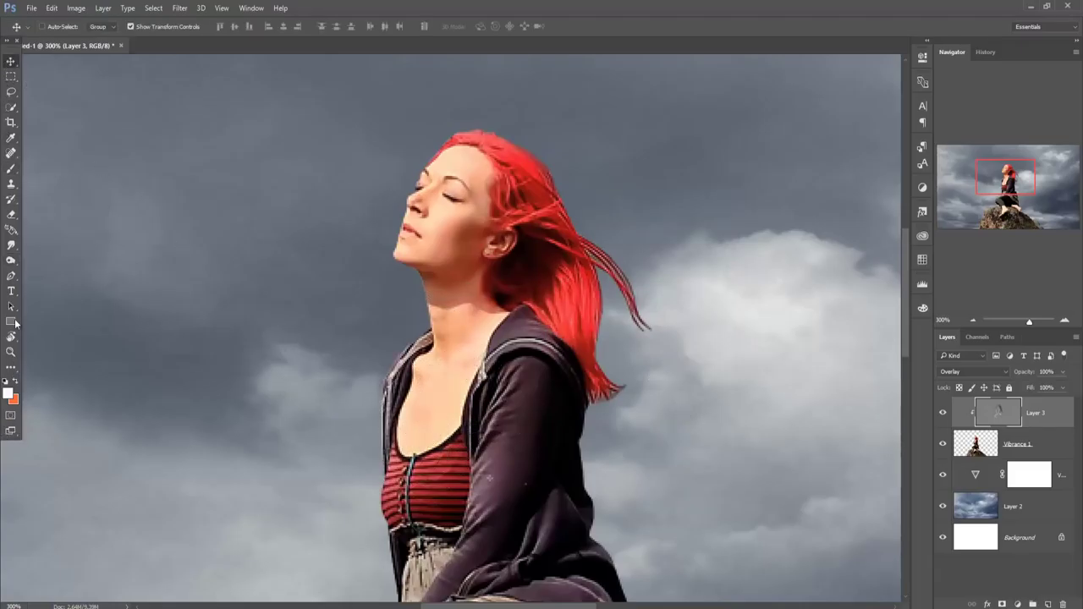
{"action": "left_click", "coordinate": [11, 245]}
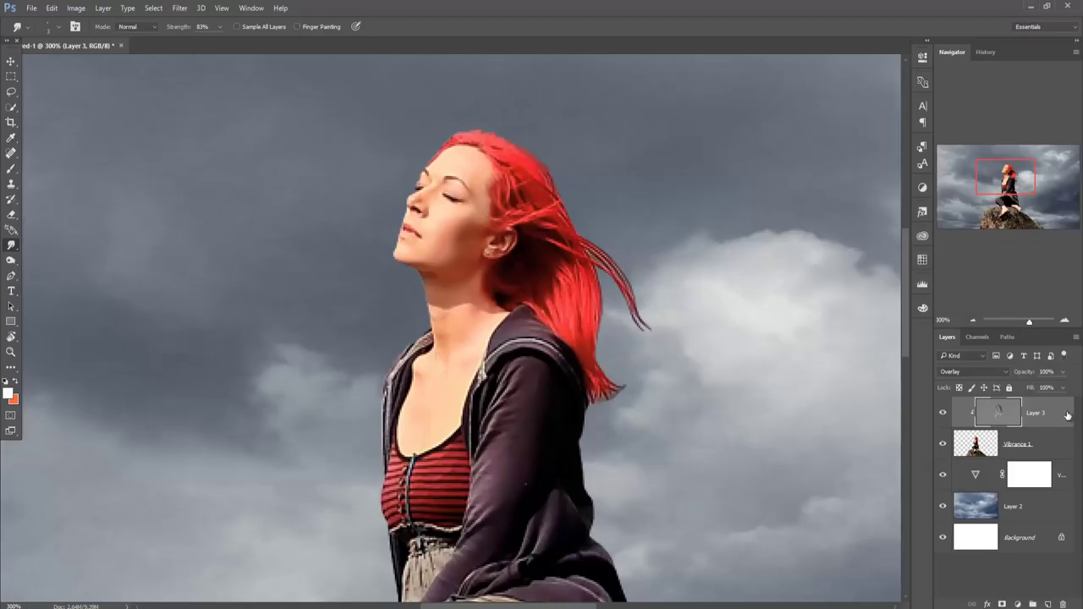
Smudge the red hair tips on Vibrance 1 outward into the clouds as windswept strands.
{"action": "left_click", "coordinate": [1030, 448]}
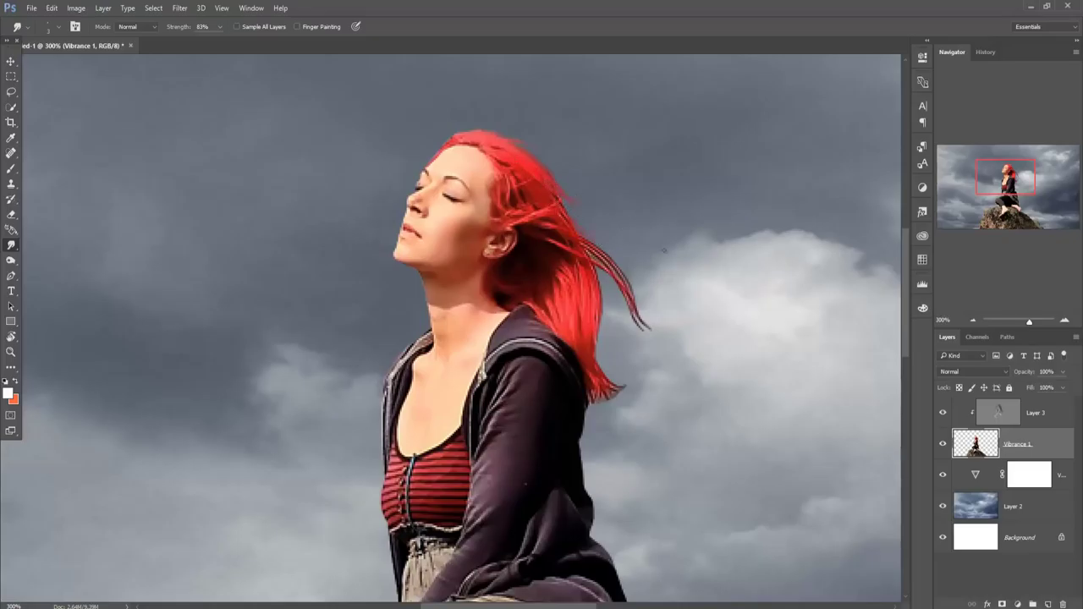
{"action": "left_click_drag", "start_coordinate": [622, 282], "coordinate": [652, 293]}
{"action": "mouse_move", "coordinate": [592, 258]}
{"action": "left_mouse_down"}
{"action": "mouse_move", "coordinate": [654, 294]}
{"action": "mouse_move", "coordinate": [661, 324]}
{"action": "left_mouse_up"}
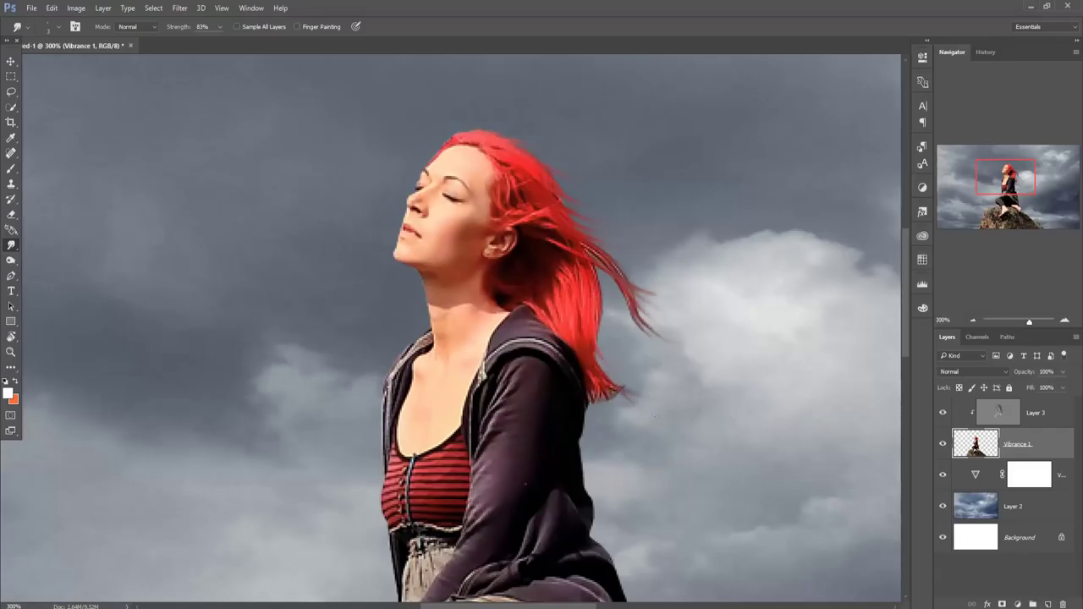
{"action": "left_click_drag", "start_coordinate": [611, 389], "coordinate": [642, 411]}
{"action": "left_click_drag", "start_coordinate": [608, 408], "coordinate": [599, 429]}
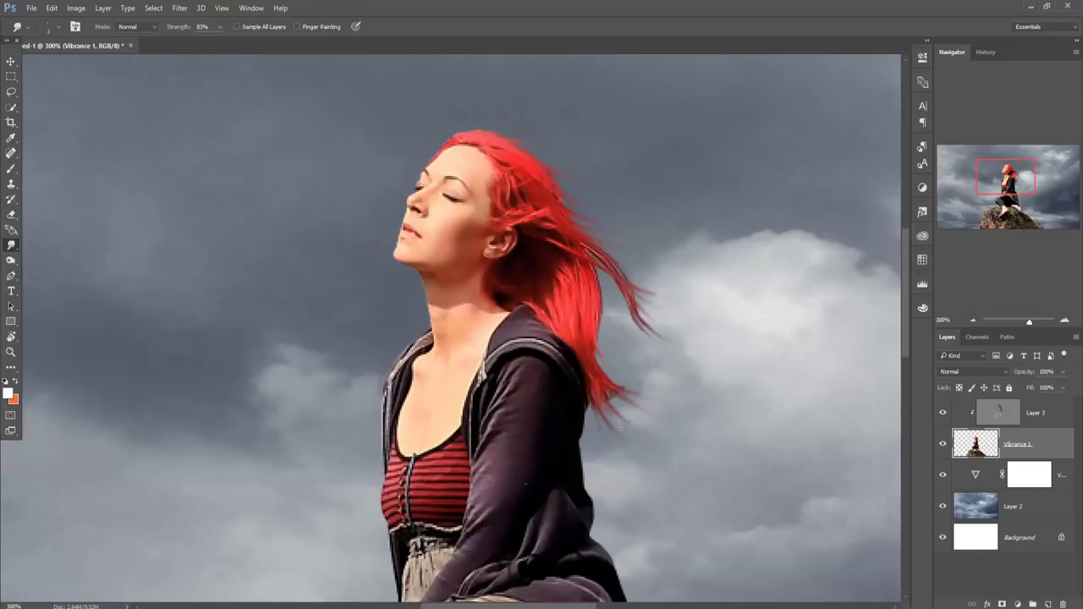
{"action": "left_click_drag", "start_coordinate": [599, 390], "coordinate": [633, 412]}
{"action": "left_click_drag", "start_coordinate": [612, 389], "coordinate": [652, 390]}
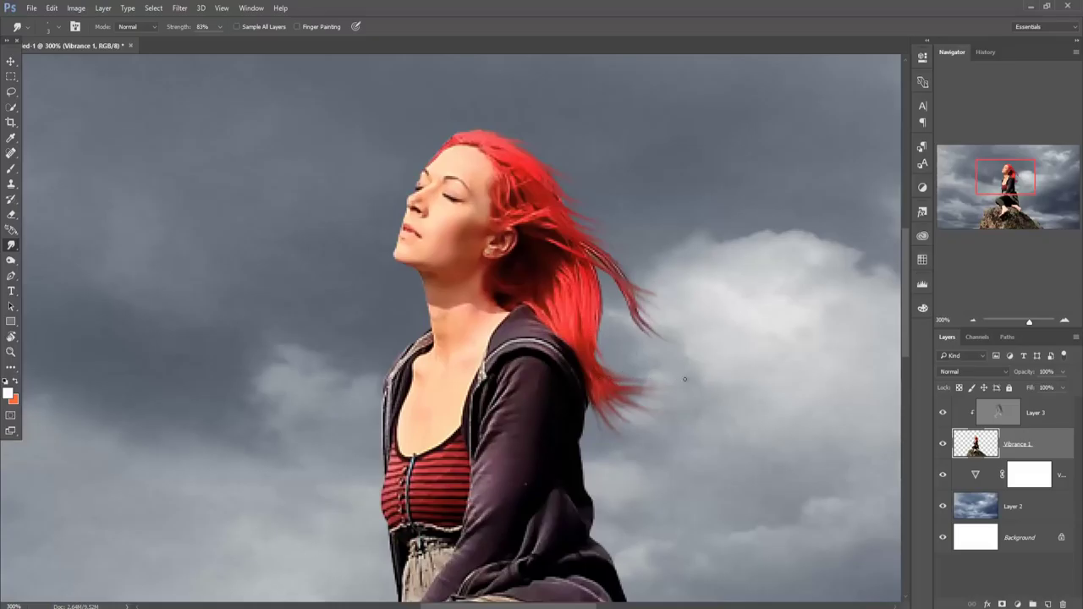
{"action": "left_click_drag", "start_coordinate": [598, 404], "coordinate": [623, 420]}
{"action": "left_click", "coordinate": [11, 61]}
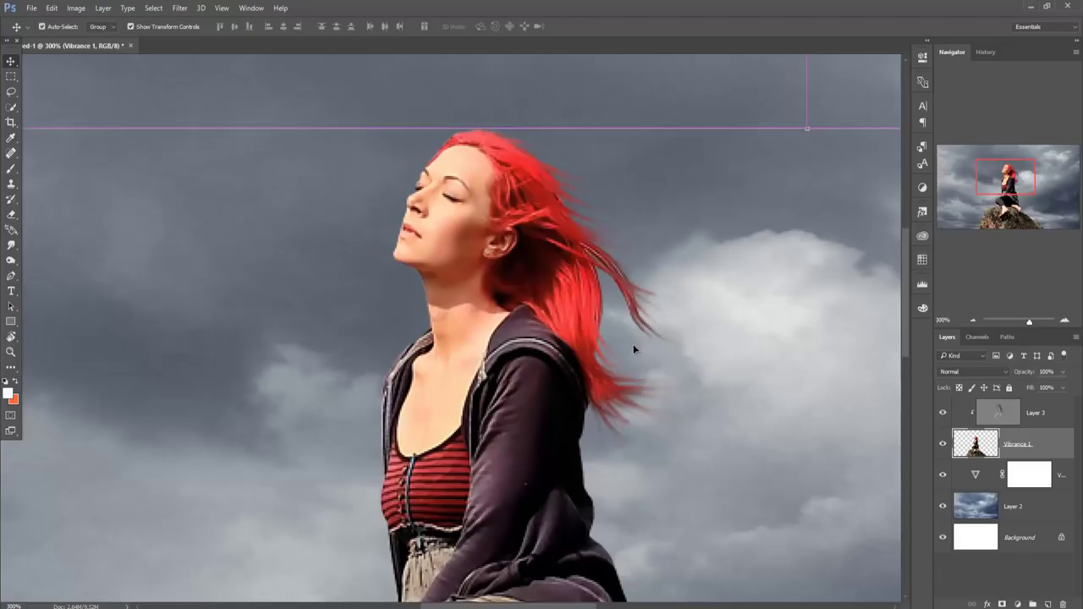
{"action": "key", "text": "ctrl+minus"}
{"action": "key", "text": "ctrl+minus"}
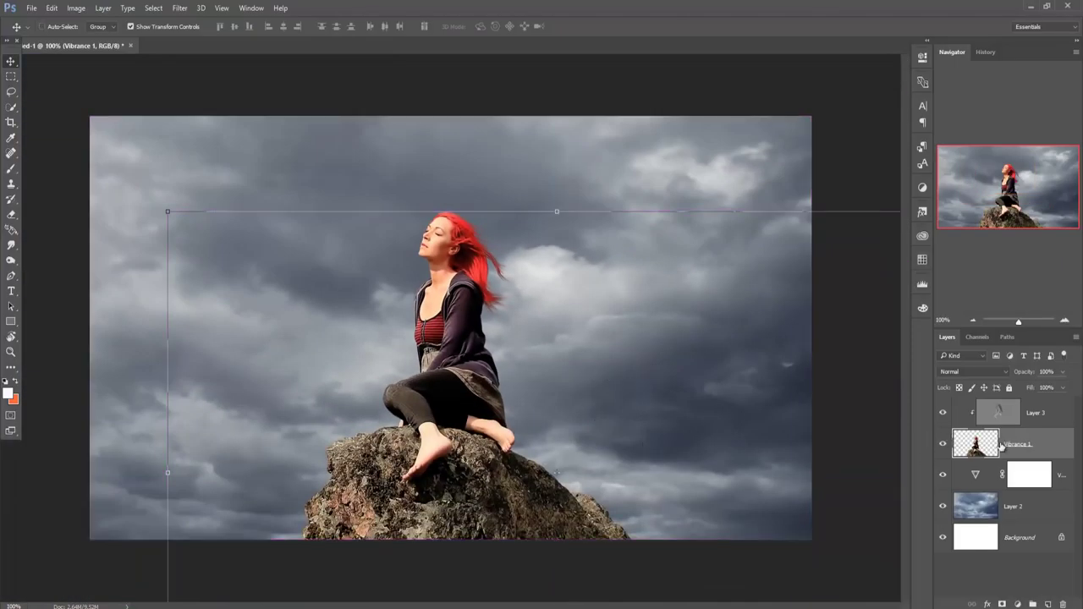
Merge the gray overlay Layer 3 into the woman layer.
{"action": "left_click", "coordinate": [1045, 414]}
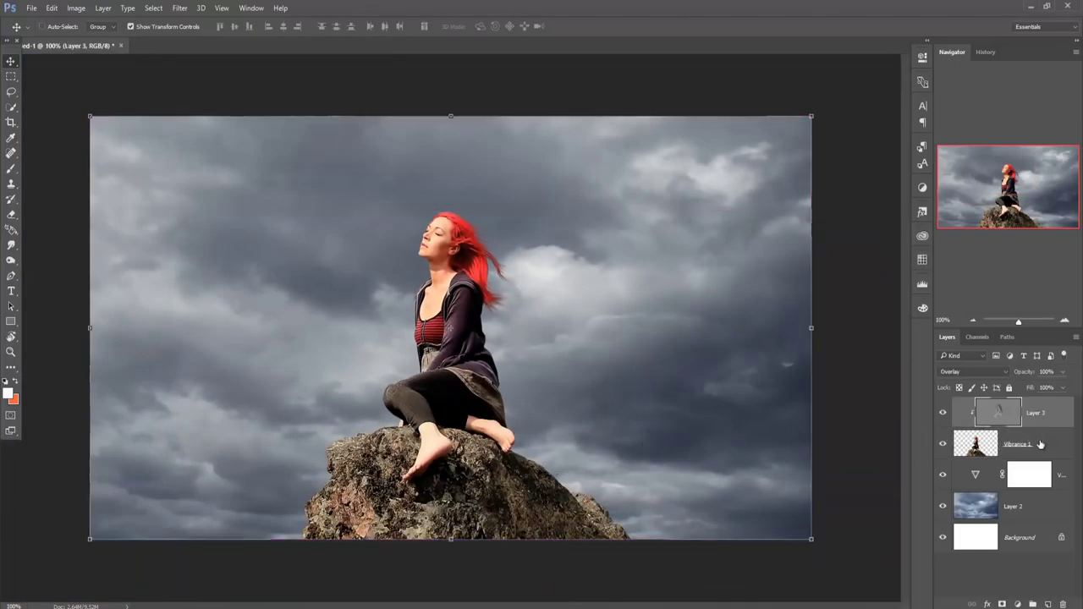
{"action": "left_click", "coordinate": [1041, 442], "text": "shift"}
{"action": "right_click", "coordinate": [1043, 442]}
{"action": "left_click", "coordinate": [971, 432]}
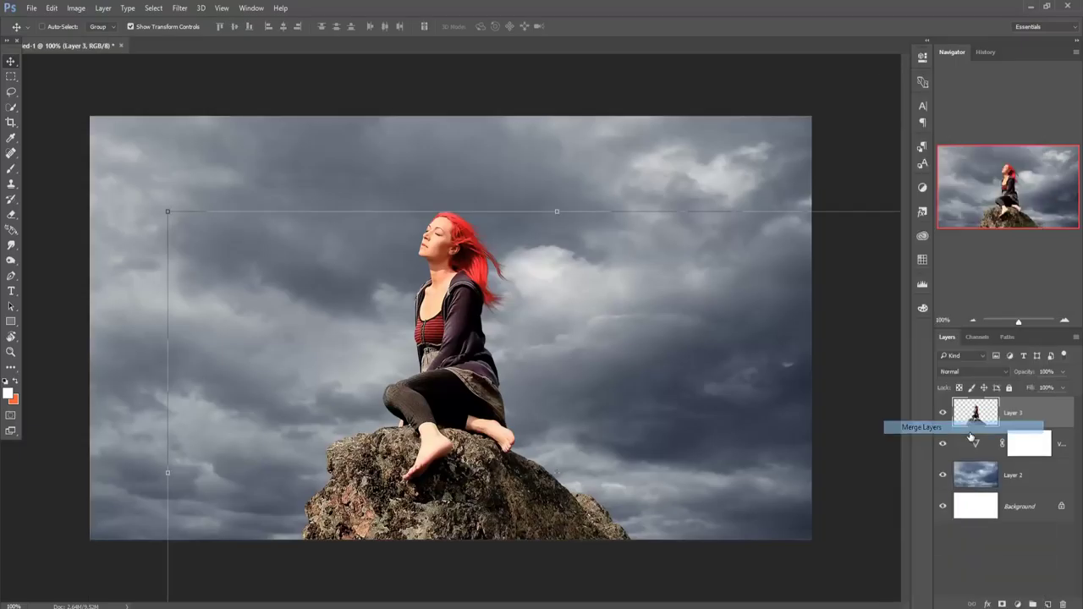
Add a Vibrance adjustment set to -17 above the woman.
{"action": "left_click", "coordinate": [1018, 604]}
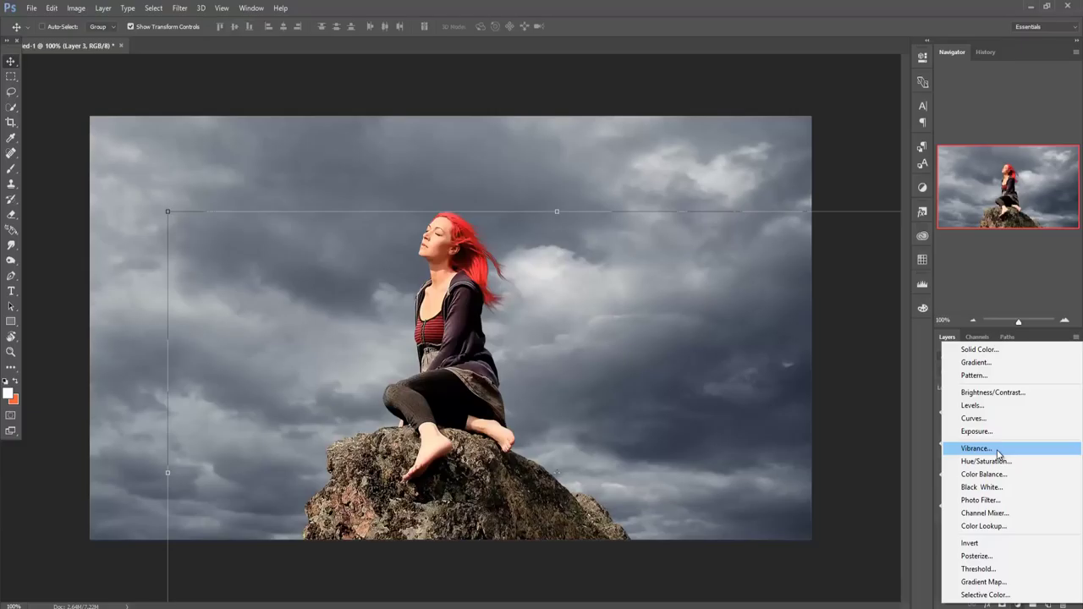
{"action": "left_click", "coordinate": [998, 455]}
{"action": "left_click_drag", "start_coordinate": [825, 100], "coordinate": [816, 103]}
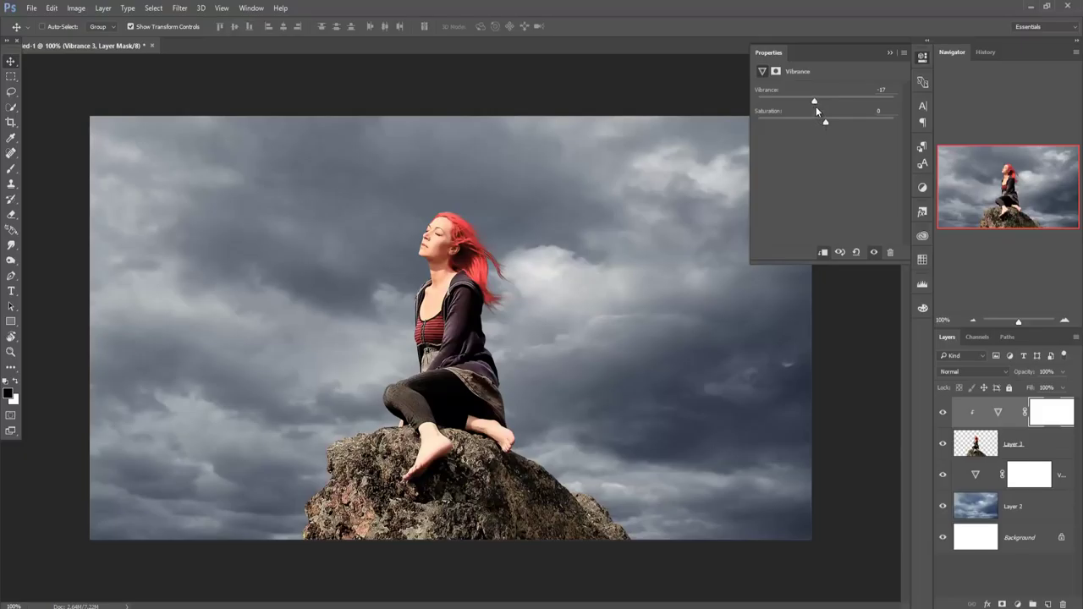
{"action": "left_click", "coordinate": [890, 52]}
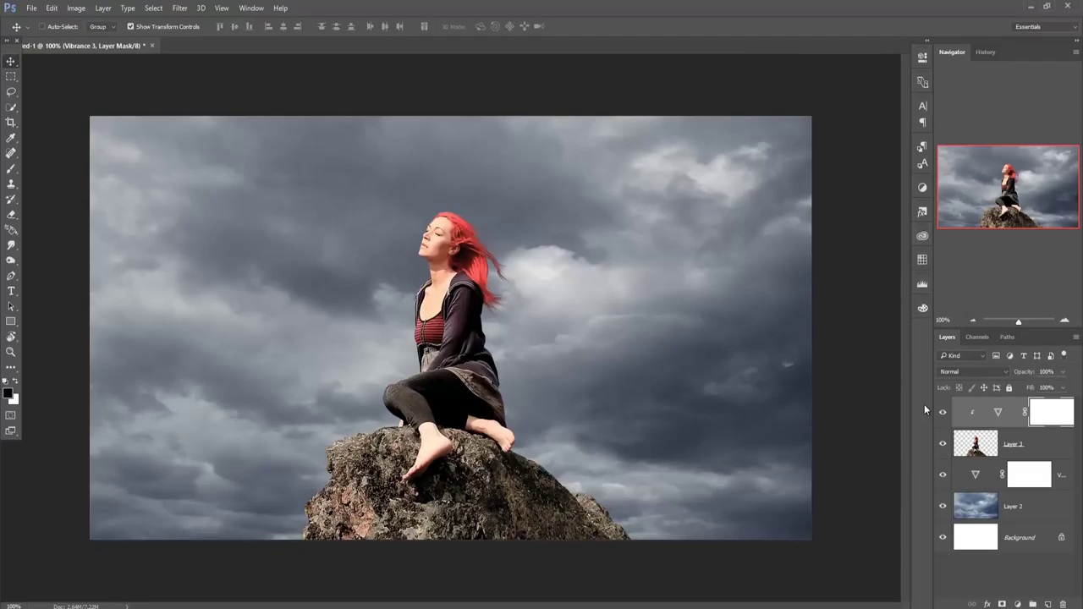
Add an empty Layer 4 above the sky layer and begin choosing a brush colour.
{"action": "left_click", "coordinate": [988, 517]}
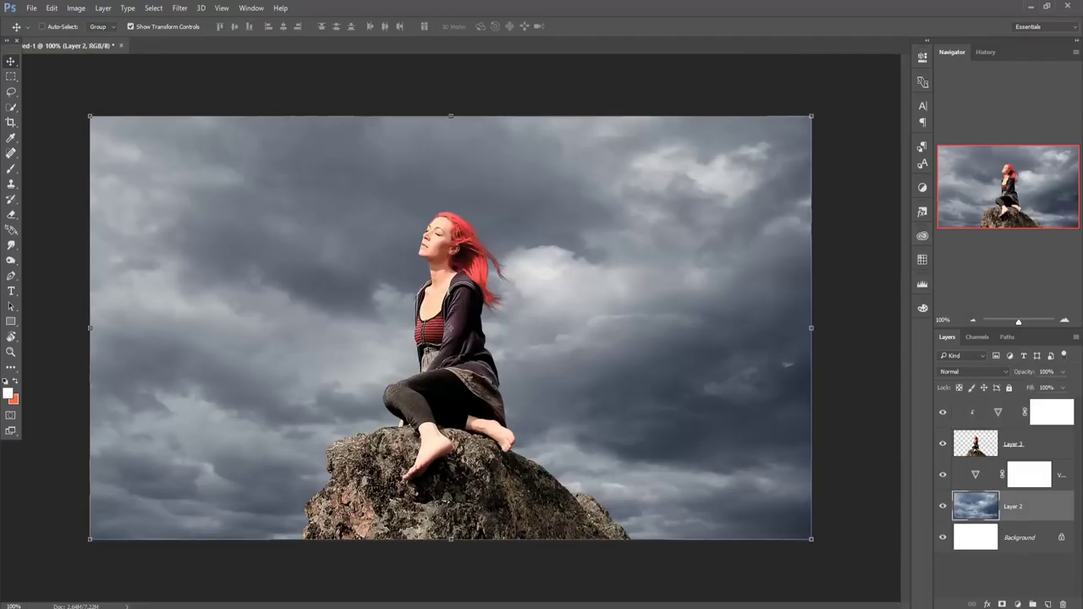
{"action": "left_click", "coordinate": [1048, 604]}
{"action": "left_click", "coordinate": [11, 169]}
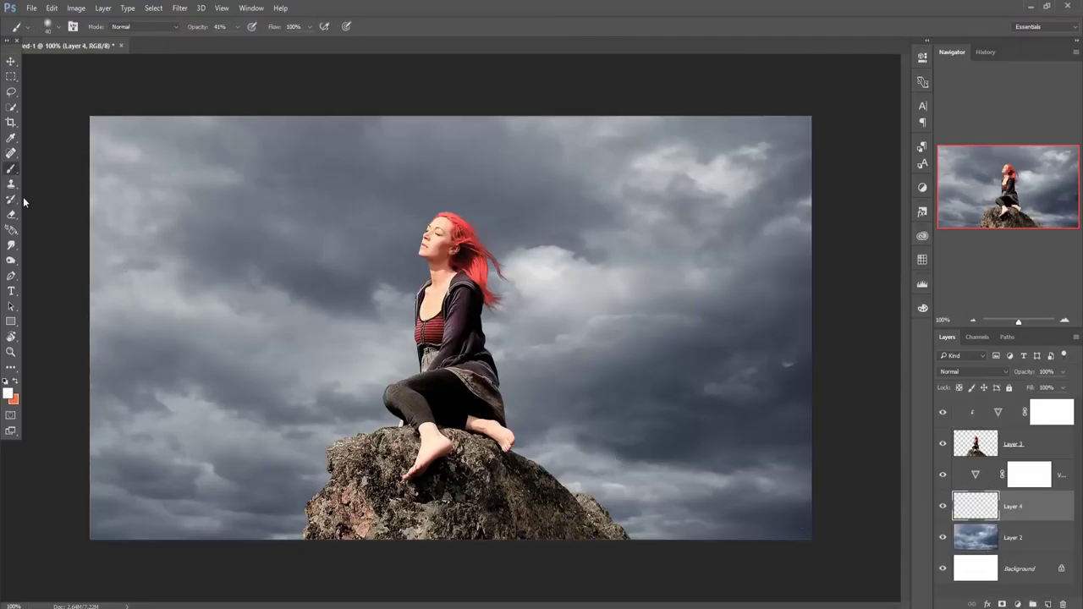
{"action": "left_click", "coordinate": [9, 392]}
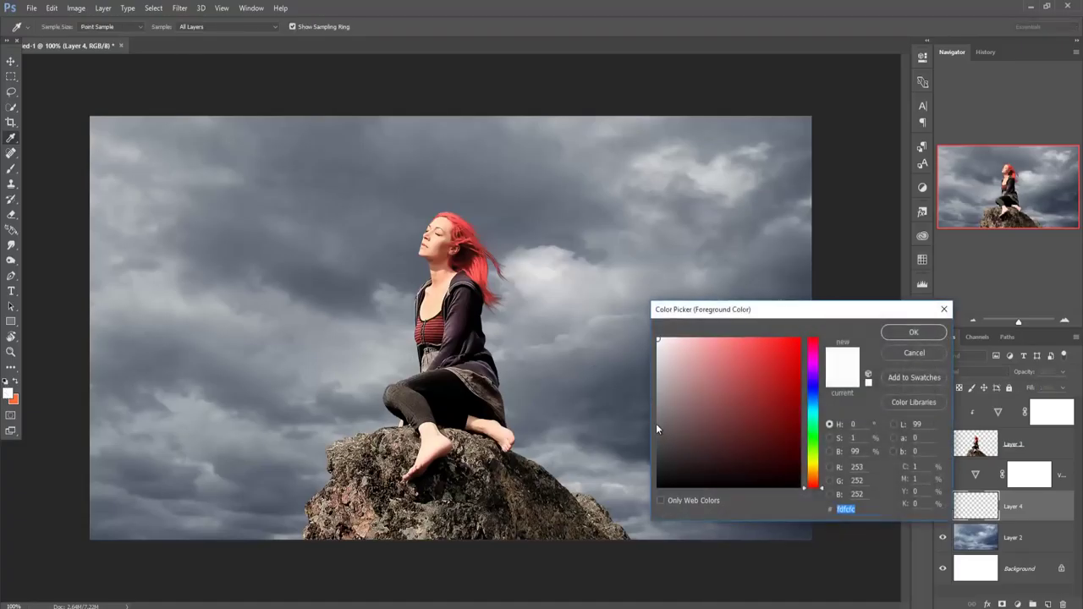
Paint a near-white haze on Layer 4 around the woman's head with a ~210 px brush, ending at 12% opacity.
{"action": "left_click", "coordinate": [914, 332]}
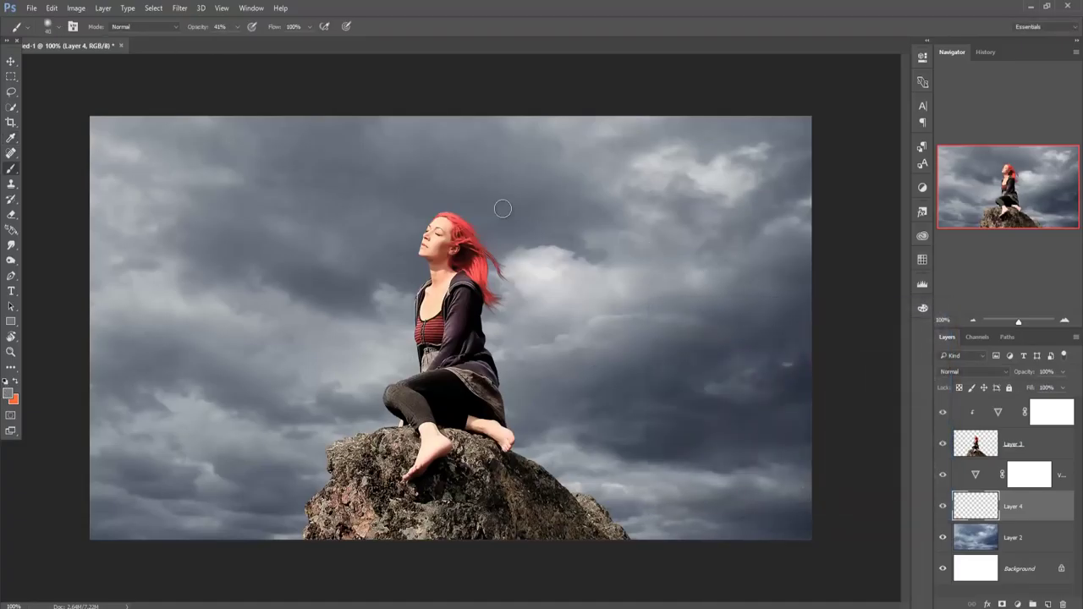
{"action": "key", "text": "bracketright"}
{"action": "key", "text": "bracketright"}
{"action": "key", "text": "bracketright"}
{"action": "key", "text": "bracketright"}
{"action": "key", "text": "bracketright"}
{"action": "key", "text": "bracketright"}
{"action": "key", "text": "bracketright"}
{"action": "key", "text": "bracketright"}
{"action": "mouse_move", "coordinate": [514, 224]}
{"action": "left_mouse_down"}
{"action": "mouse_move", "coordinate": [581, 205]}
{"action": "mouse_move", "coordinate": [520, 278]}
{"action": "left_mouse_up"}
{"action": "left_click_drag", "start_coordinate": [236, 40], "coordinate": [221, 41]}
{"action": "mouse_move", "coordinate": [550, 305]}
{"action": "left_mouse_down"}
{"action": "mouse_move", "coordinate": [593, 241]}
{"action": "mouse_move", "coordinate": [696, 181]}
{"action": "mouse_move", "coordinate": [684, 164]}
{"action": "left_mouse_up"}
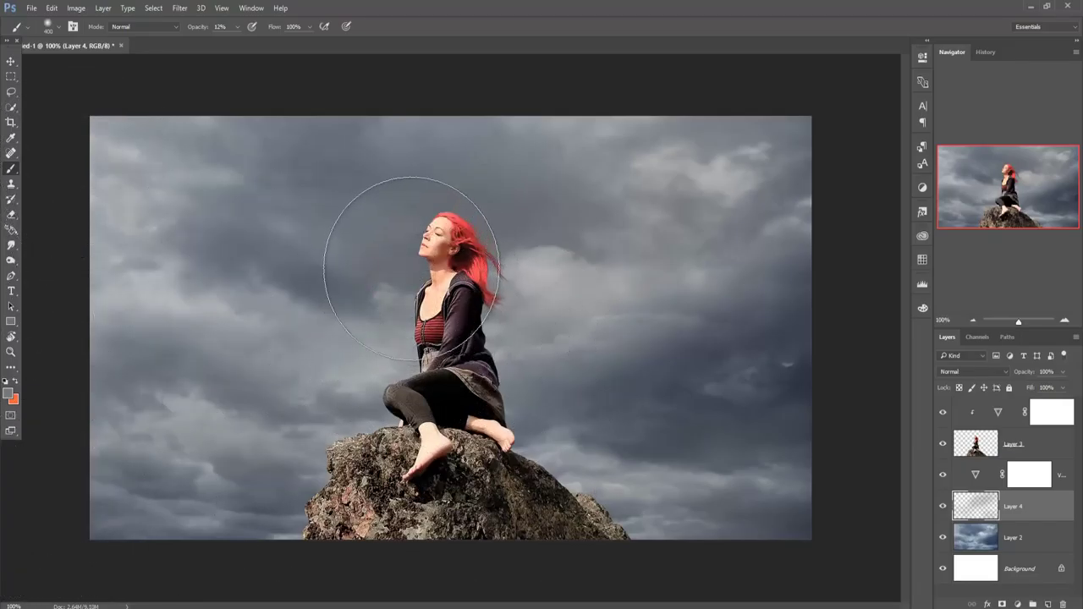
{"action": "left_click", "coordinate": [10, 61]}
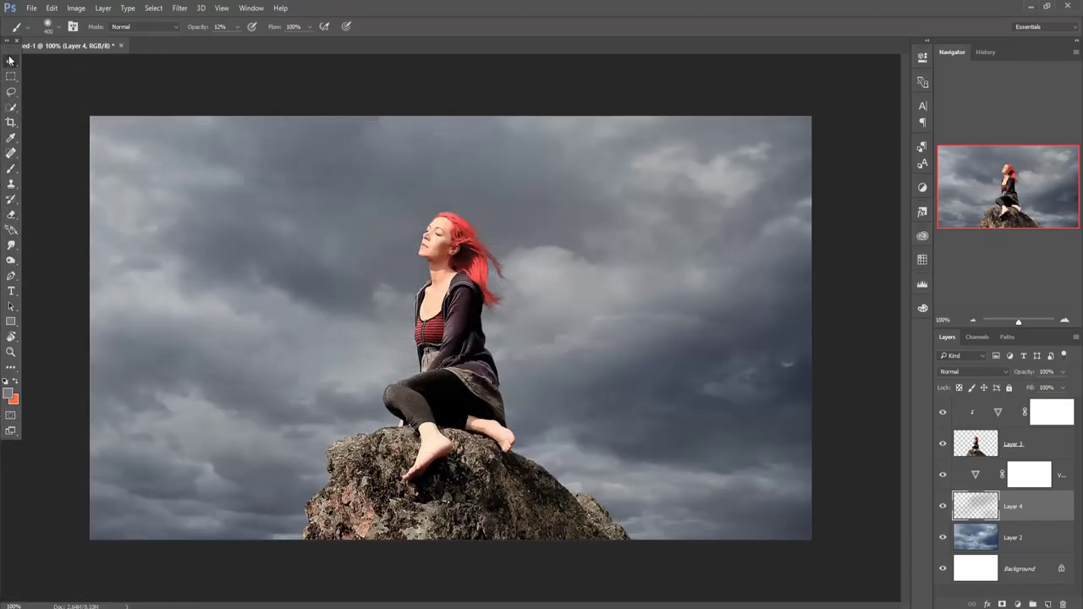
Select the woman layer, undoing an accidental extra empty layer.
{"action": "left_click", "coordinate": [985, 442]}
{"action": "left_click", "coordinate": [1052, 418]}
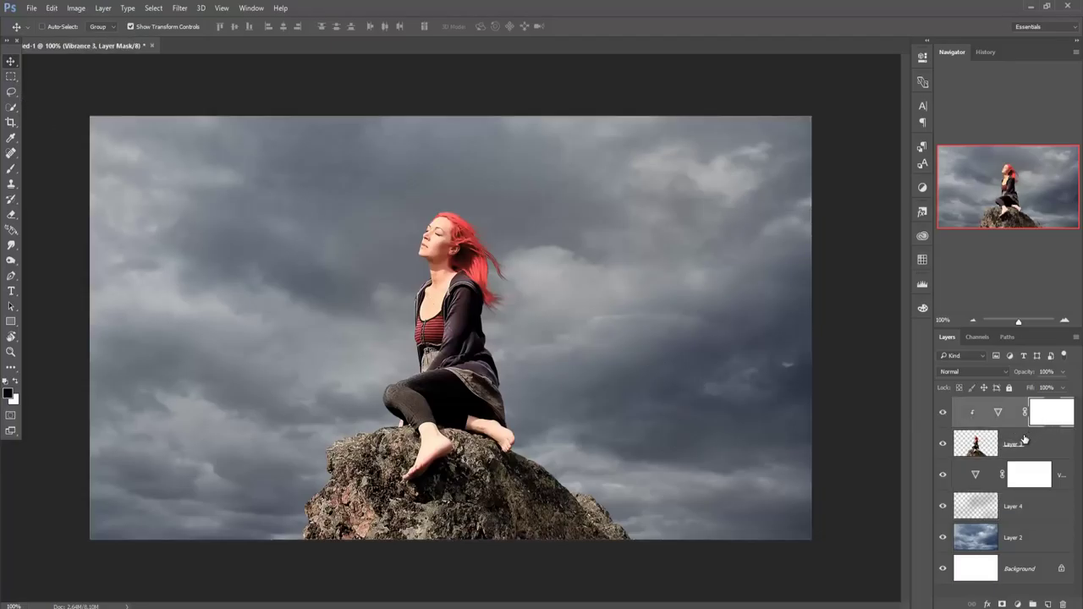
{"action": "left_click", "coordinate": [1027, 440]}
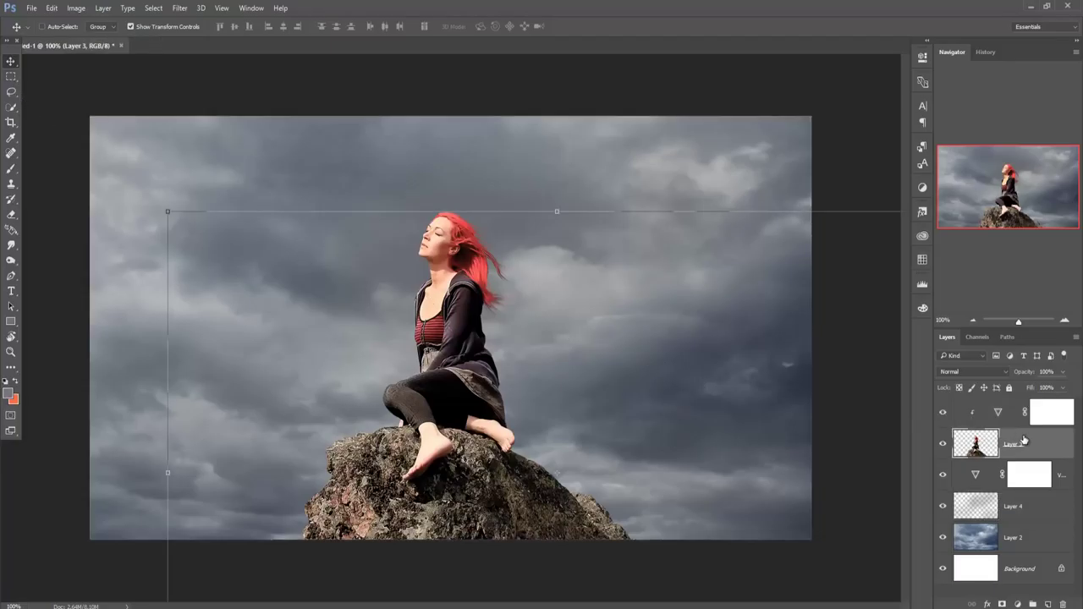
{"action": "left_click", "coordinate": [1047, 604]}
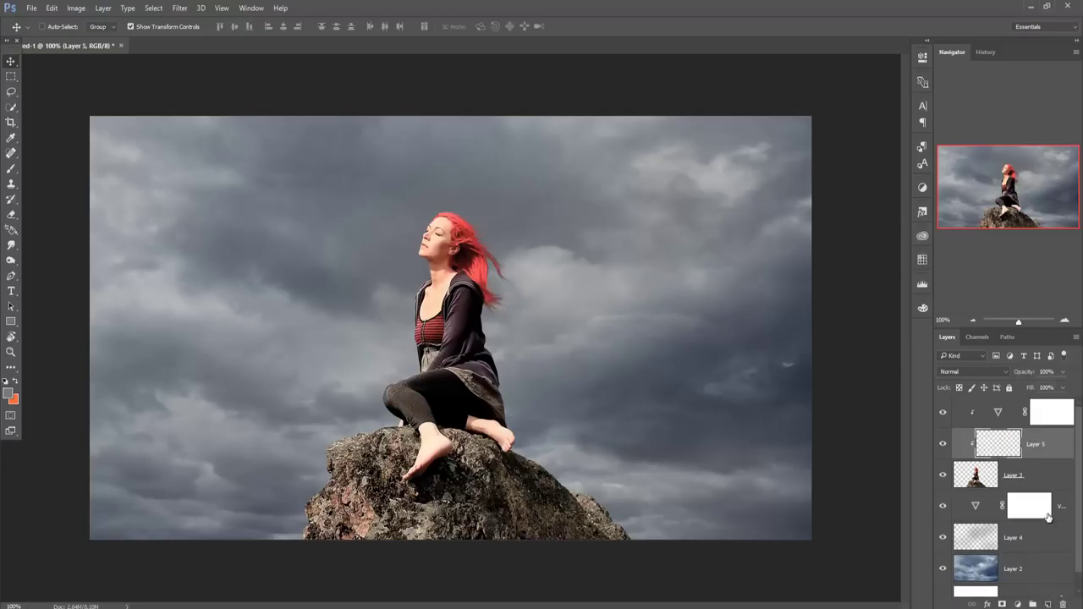
{"action": "key", "text": "ctrl+z"}
Add a Color Balance adjustment with midtones Cyan-Red -12 and Yellow-Blue +47.
{"action": "left_click", "coordinate": [1020, 604]}
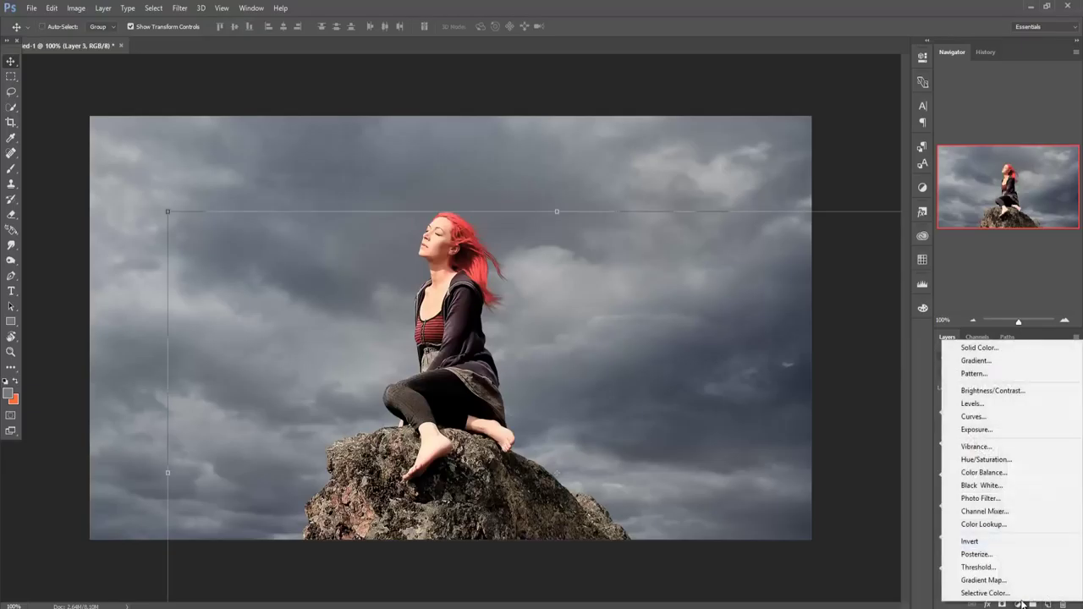
{"action": "left_click", "coordinate": [984, 472]}
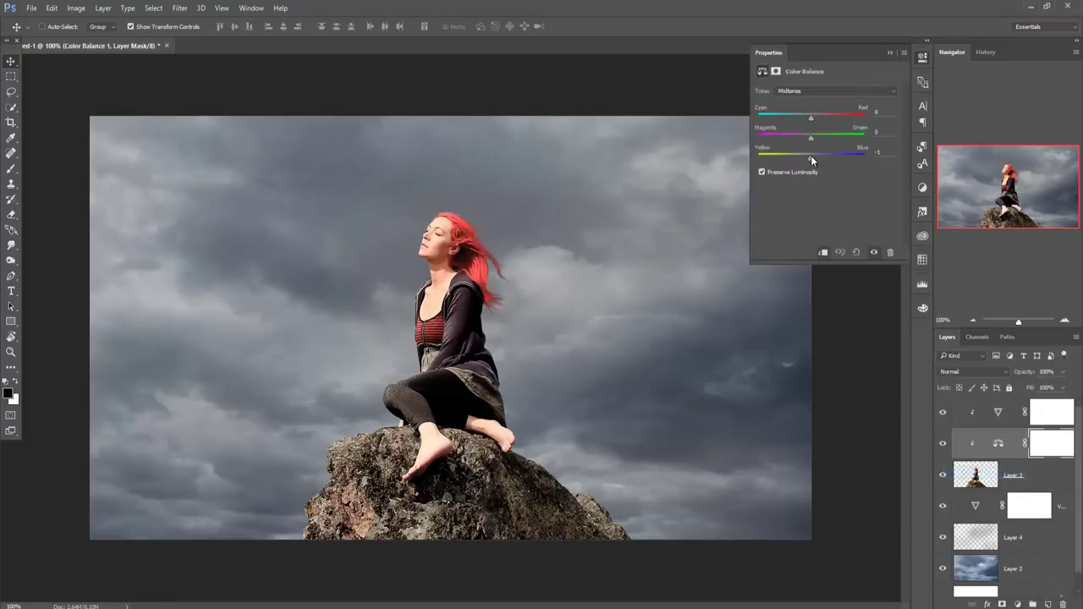
{"action": "left_click_drag", "start_coordinate": [823, 156], "coordinate": [826, 156]}
{"action": "left_click_drag", "start_coordinate": [811, 117], "coordinate": [804, 117]}
{"action": "left_click_drag", "start_coordinate": [805, 118], "coordinate": [820, 117]}
{"action": "left_click_drag", "start_coordinate": [810, 118], "coordinate": [804, 118]}
{"action": "left_click", "coordinate": [889, 52]}
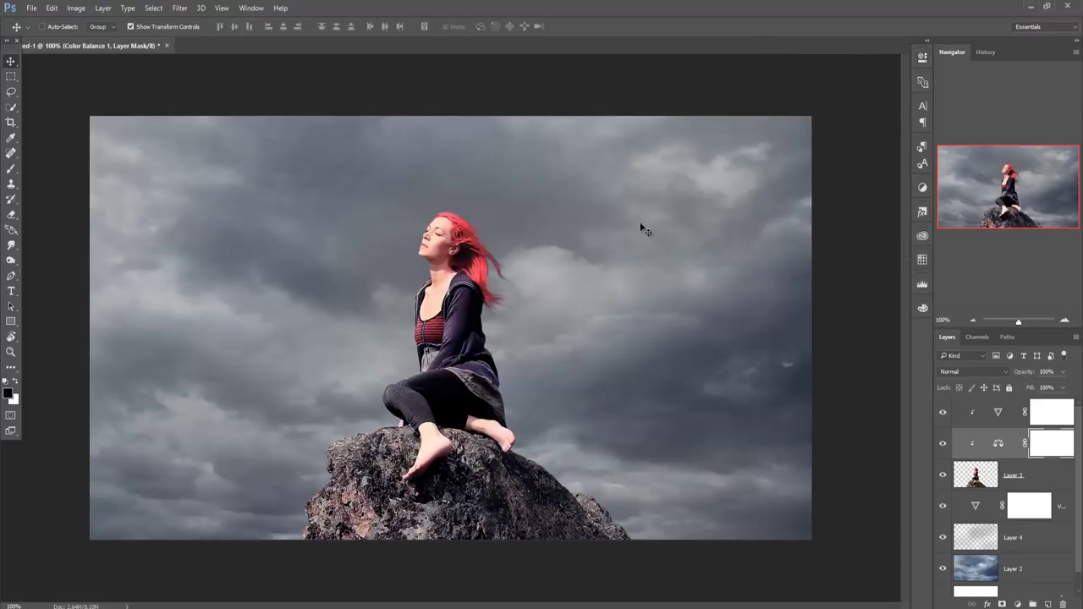
{"action": "left_click", "coordinate": [178, 8]}
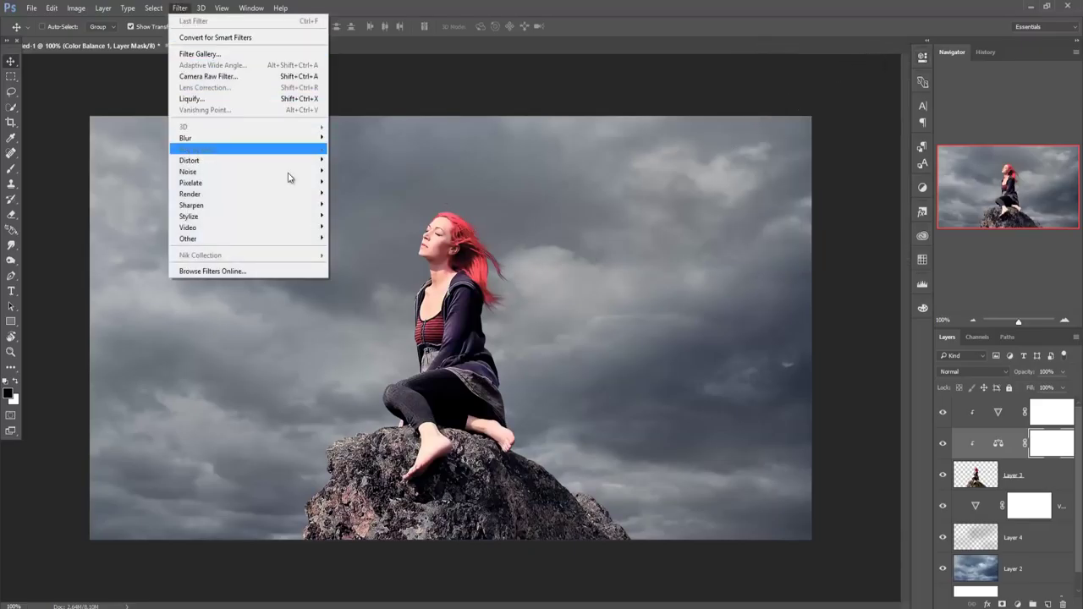
Open the Camera Raw Filter on the woman layer and set Highlights to -38.
{"action": "left_click", "coordinate": [996, 477]}
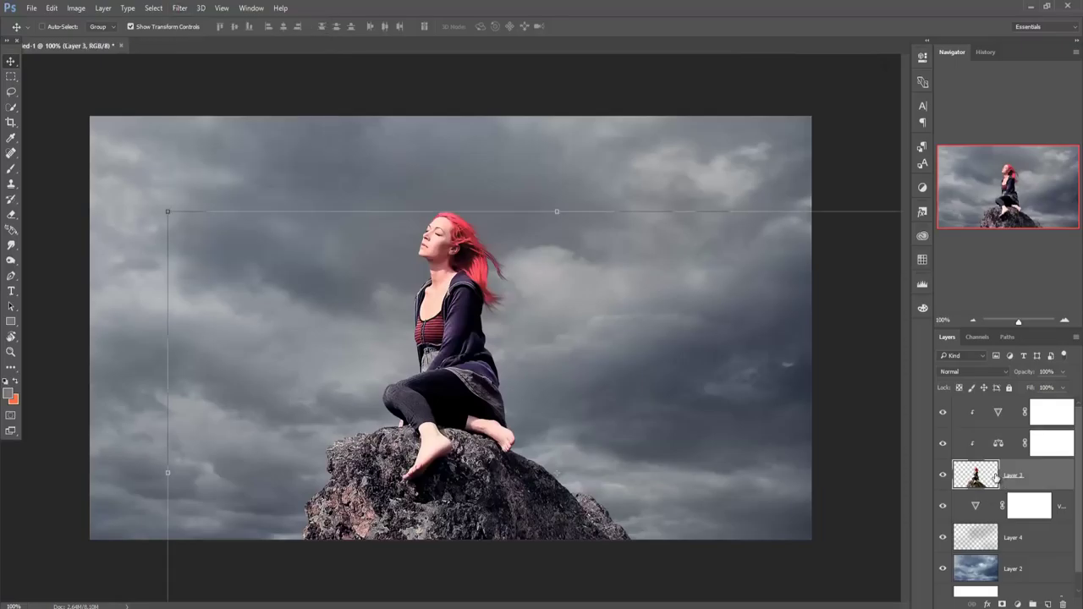
{"action": "left_click", "coordinate": [179, 8]}
{"action": "left_click", "coordinate": [198, 77]}
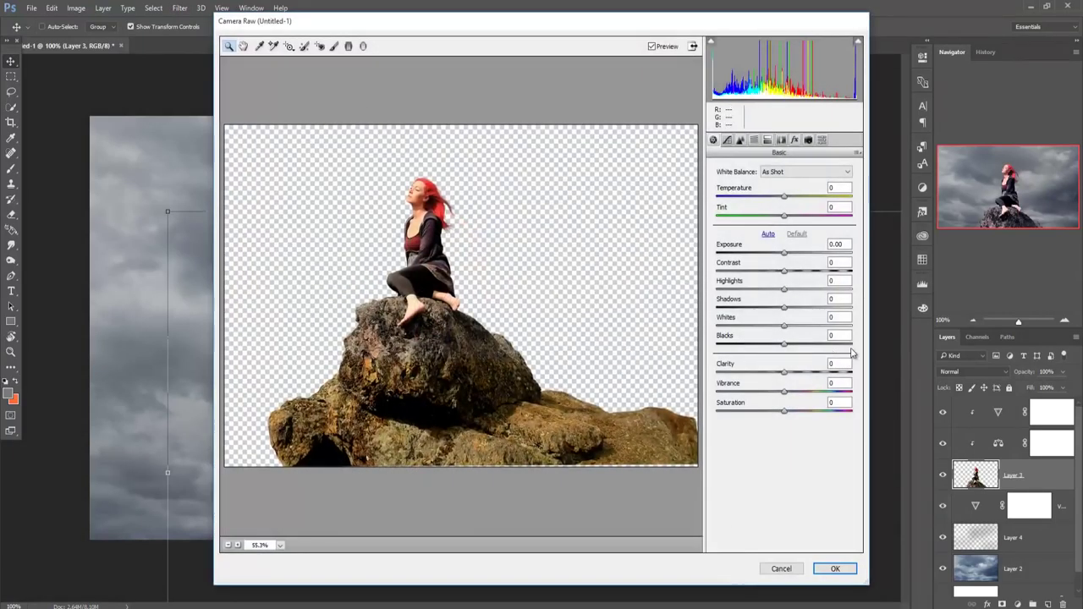
{"action": "left_click", "coordinate": [785, 291]}
{"action": "left_click_drag", "start_coordinate": [785, 290], "coordinate": [760, 293]}
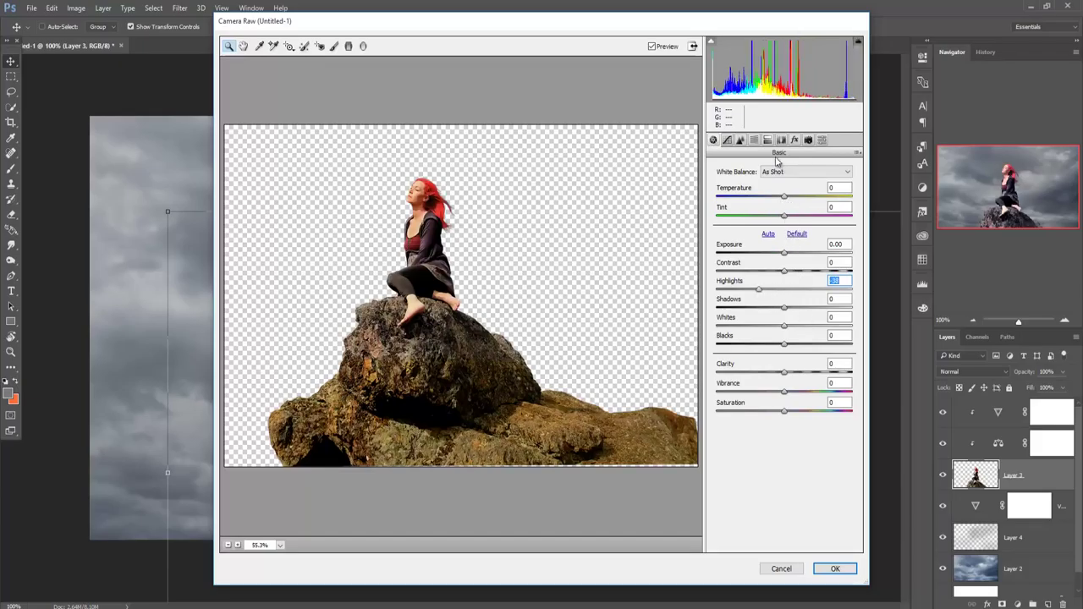
Shift the Yellows hue to -12 and Reds hue negative, and lower Exposure to about -0.25.
{"action": "left_click", "coordinate": [754, 140]}
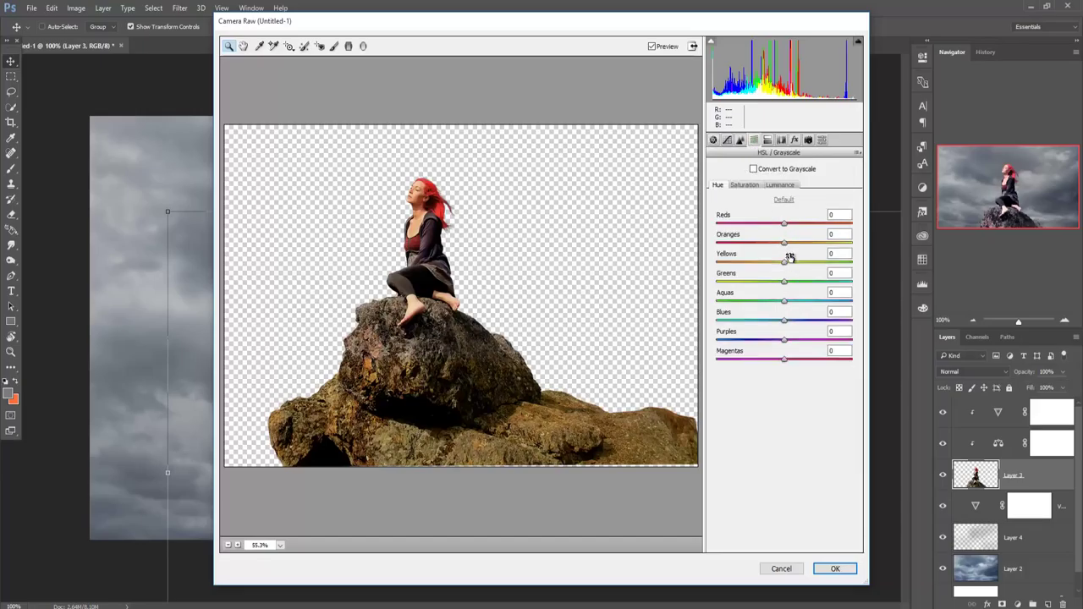
{"action": "mouse_move", "coordinate": [786, 264]}
{"action": "left_mouse_down"}
{"action": "mouse_move", "coordinate": [804, 264]}
{"action": "mouse_move", "coordinate": [778, 278]}
{"action": "left_mouse_up"}
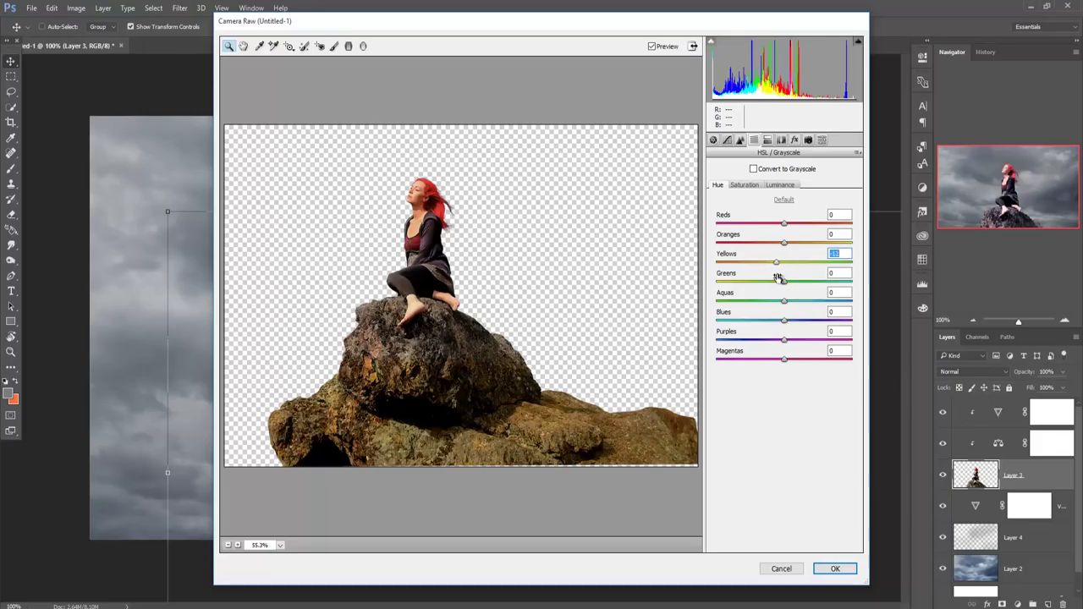
{"action": "mouse_move", "coordinate": [784, 223]}
{"action": "left_mouse_down"}
{"action": "mouse_move", "coordinate": [754, 224]}
{"action": "mouse_move", "coordinate": [751, 237]}
{"action": "left_mouse_up"}
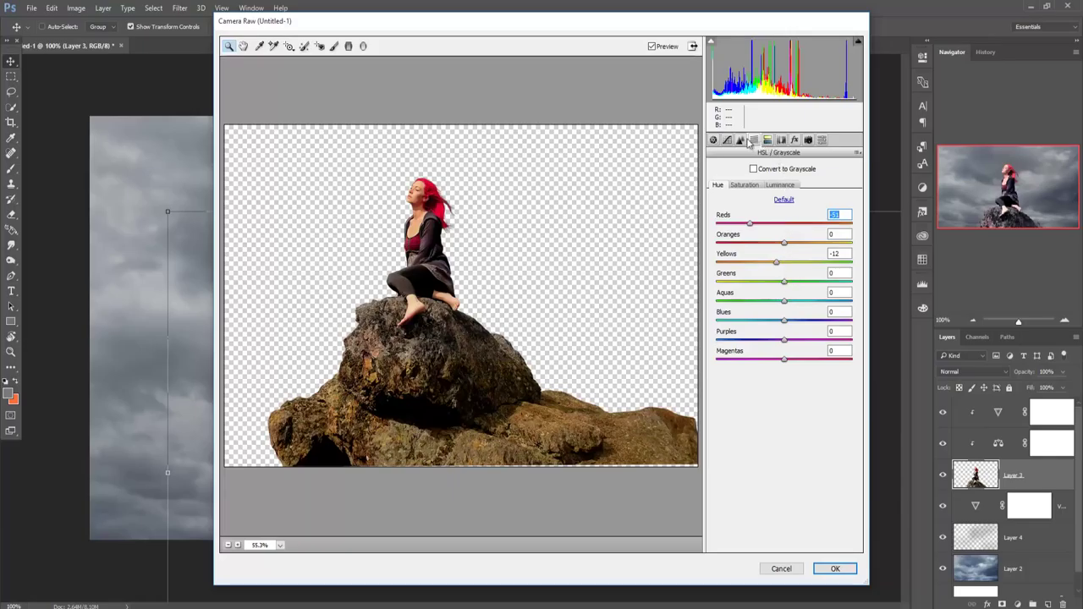
{"action": "left_click", "coordinate": [713, 140]}
{"action": "left_click_drag", "start_coordinate": [784, 254], "coordinate": [779, 255]}
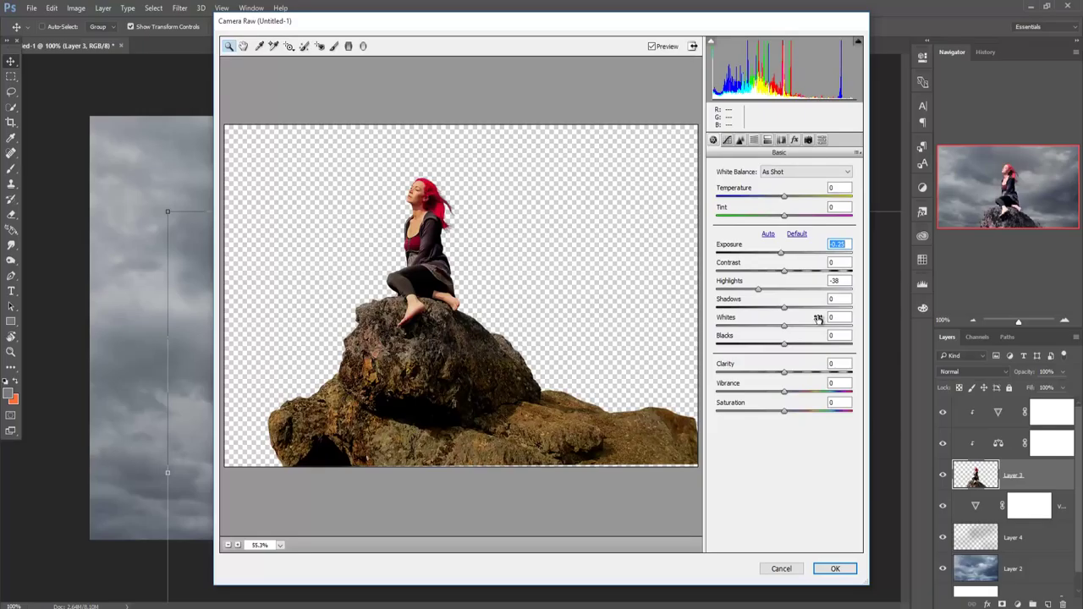
Apply the Camera Raw changes, then place the moon image into the composition behind the woman.
{"action": "left_click", "coordinate": [835, 569]}
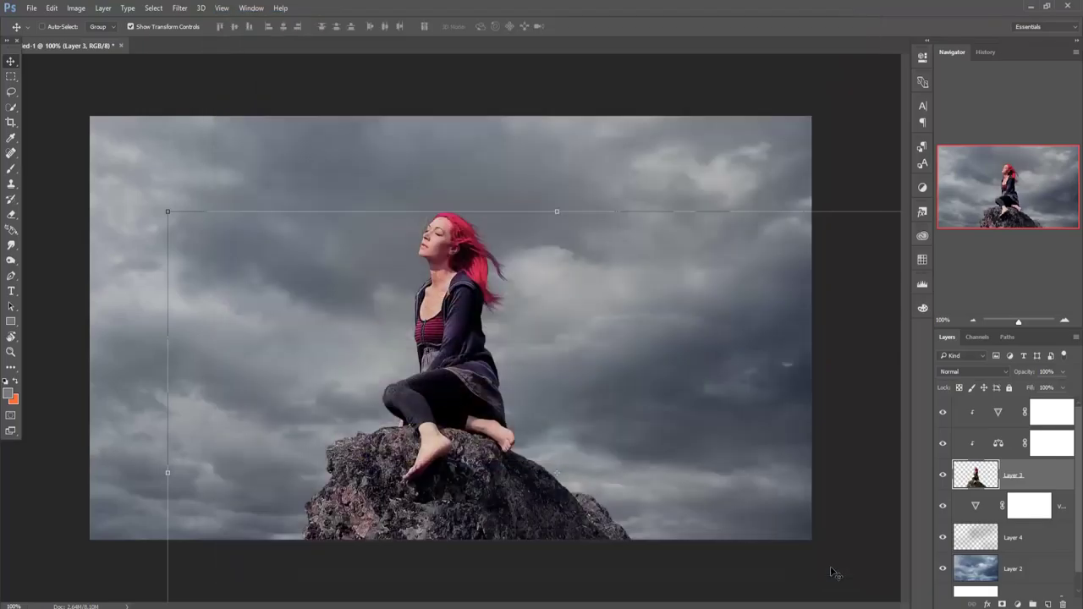
{"action": "left_click_drag", "start_coordinate": [207, 46], "coordinate": [597, 193]}
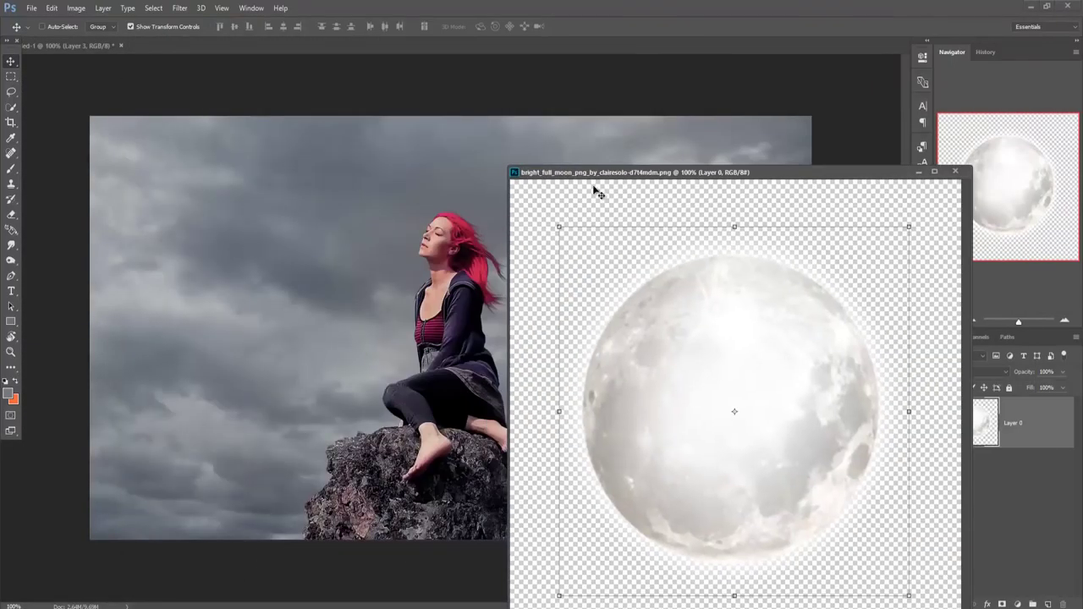
{"action": "left_click_drag", "start_coordinate": [690, 357], "coordinate": [347, 283]}
{"action": "left_click", "coordinate": [919, 172]}
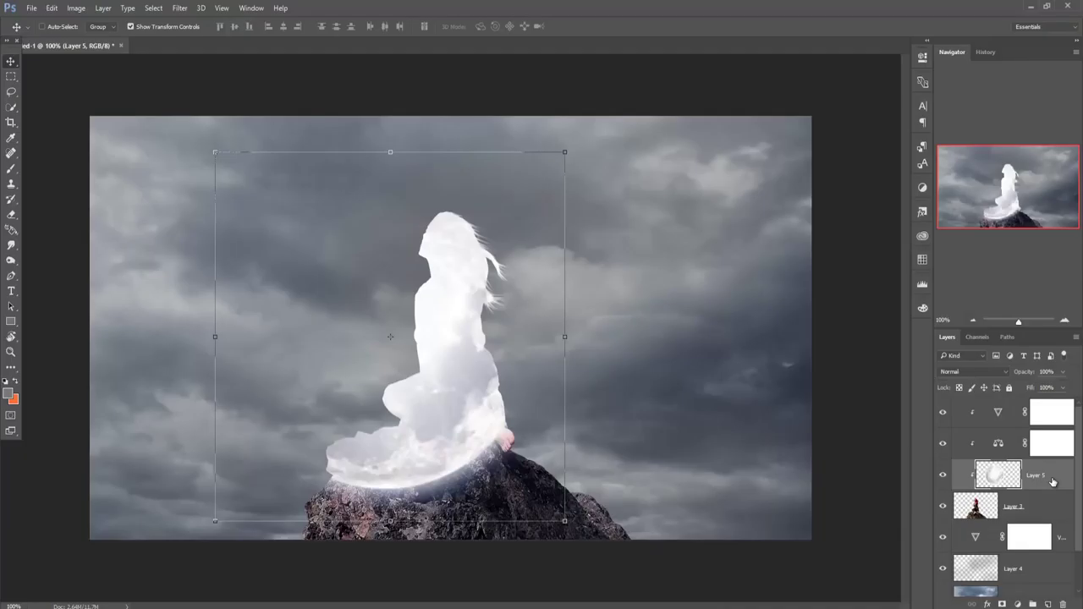
{"action": "left_click_drag", "start_coordinate": [1052, 481], "coordinate": [1052, 525]}
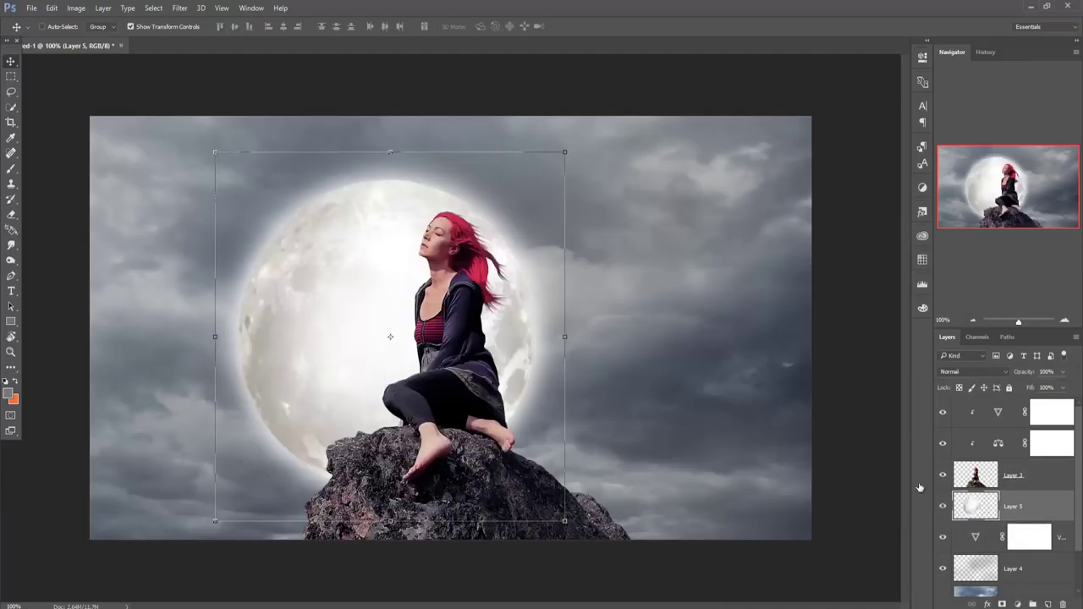
{"action": "left_click_drag", "start_coordinate": [518, 351], "coordinate": [543, 286]}
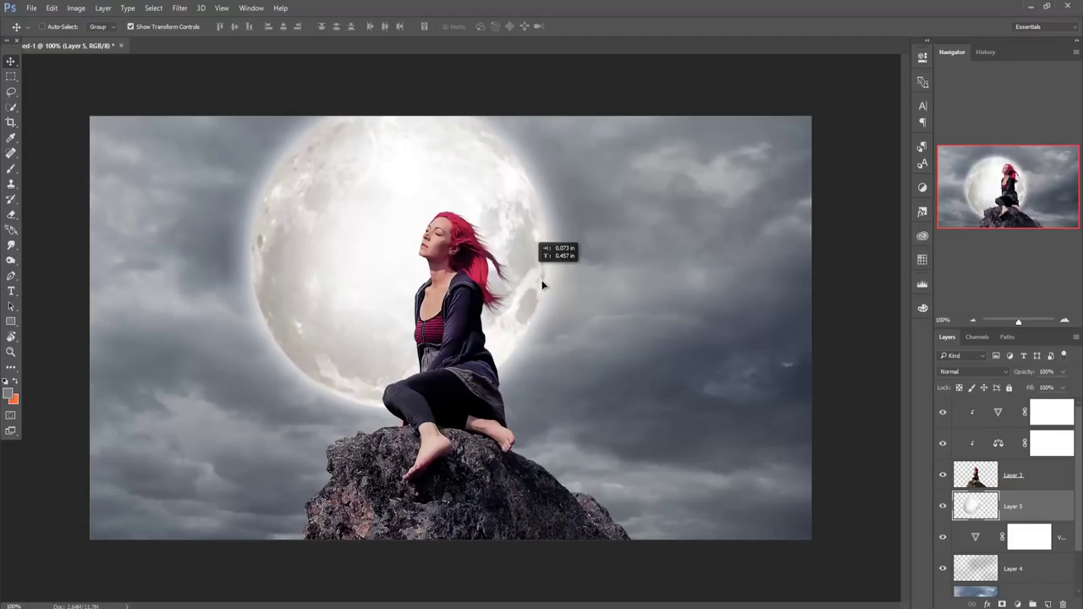
Shrink the moon with Free Transform and nudge it up into position.
{"action": "key", "text": "ctrl+t"}
{"action": "left_click_drag", "start_coordinate": [612, 102], "coordinate": [574, 142]}
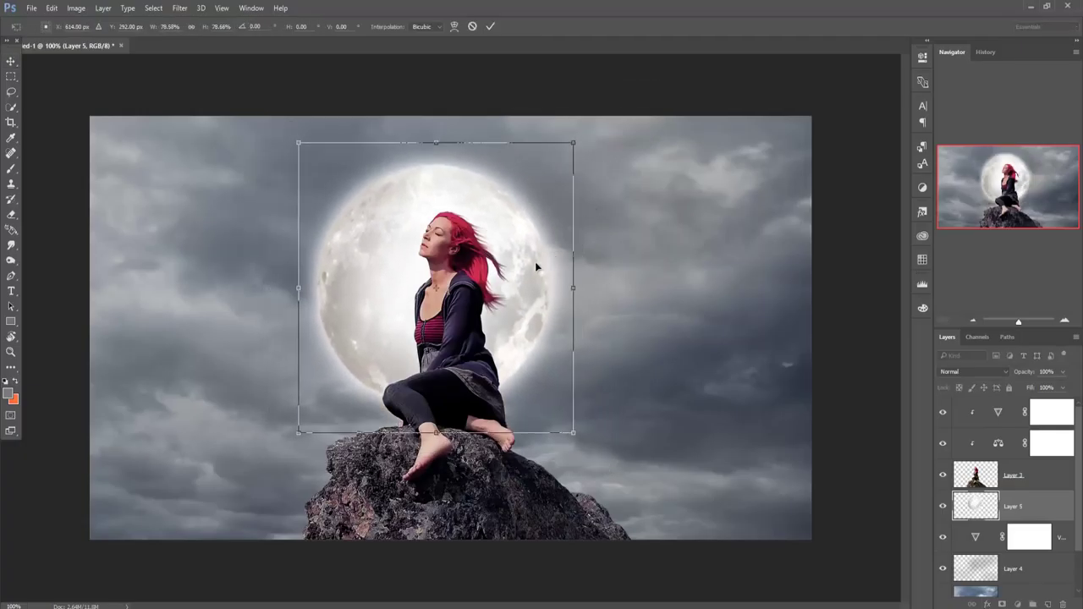
{"action": "mouse_move", "coordinate": [536, 267]}
{"action": "left_mouse_down"}
{"action": "mouse_move", "coordinate": [531, 246]}
{"action": "mouse_move", "coordinate": [543, 248]}
{"action": "left_mouse_up"}
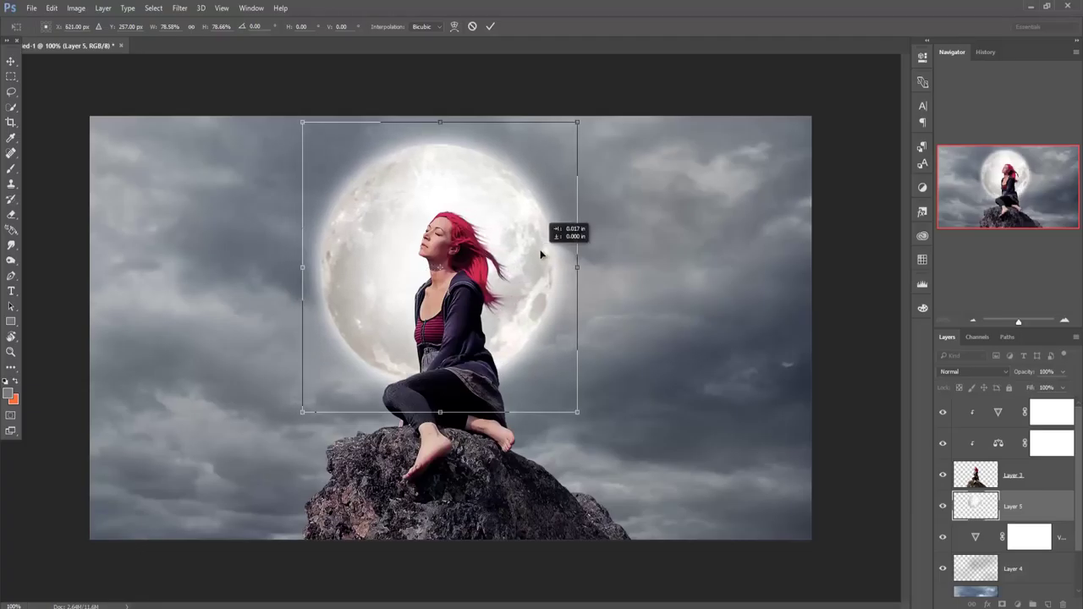
{"action": "left_click", "coordinate": [490, 26]}
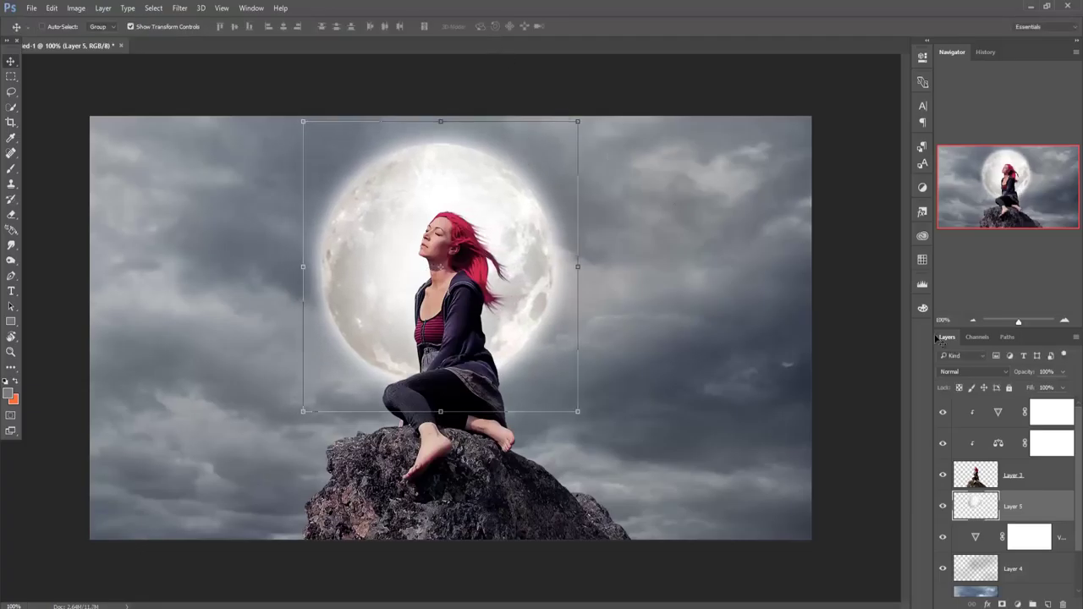
Lower the moon layer's opacity to 82%.
{"action": "left_click", "coordinate": [1063, 371]}
{"action": "mouse_move", "coordinate": [1063, 388]}
{"action": "left_mouse_down"}
{"action": "mouse_move", "coordinate": [1044, 390]}
{"action": "mouse_move", "coordinate": [1054, 388]}
{"action": "left_mouse_up"}
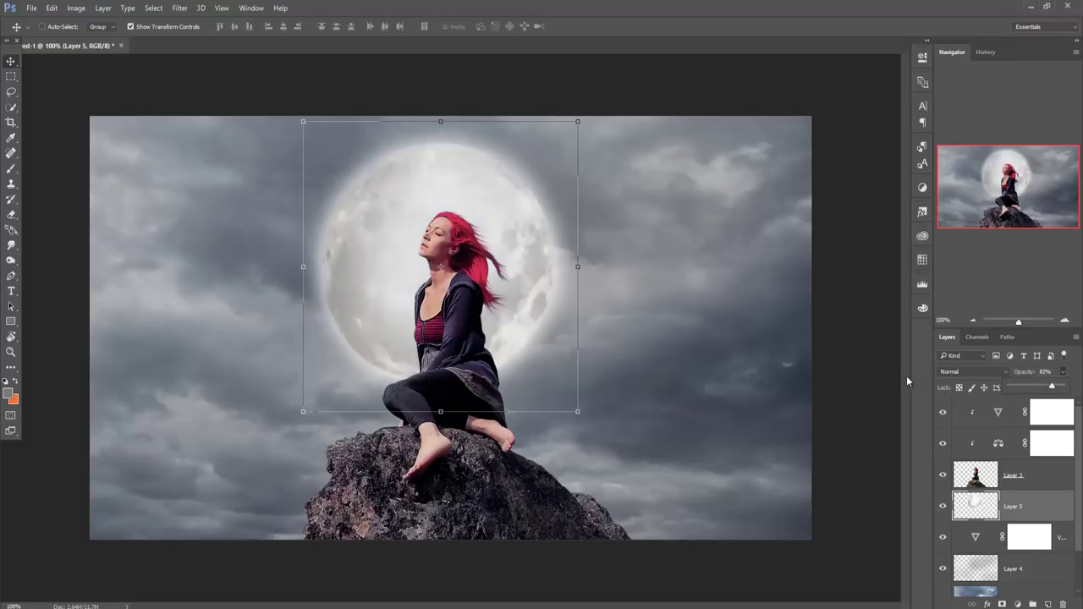
{"action": "left_click", "coordinate": [14, 71]}
{"action": "left_click", "coordinate": [1040, 578]}
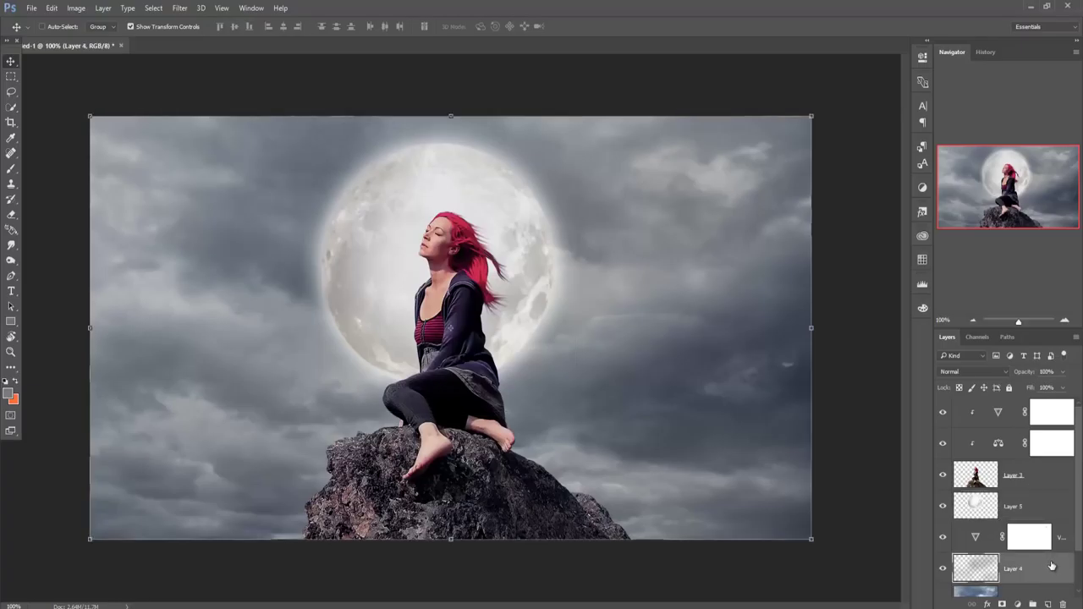
Add empty Layer 6 and choose the 1700 px tree brush preset.
{"action": "left_click", "coordinate": [1047, 603]}
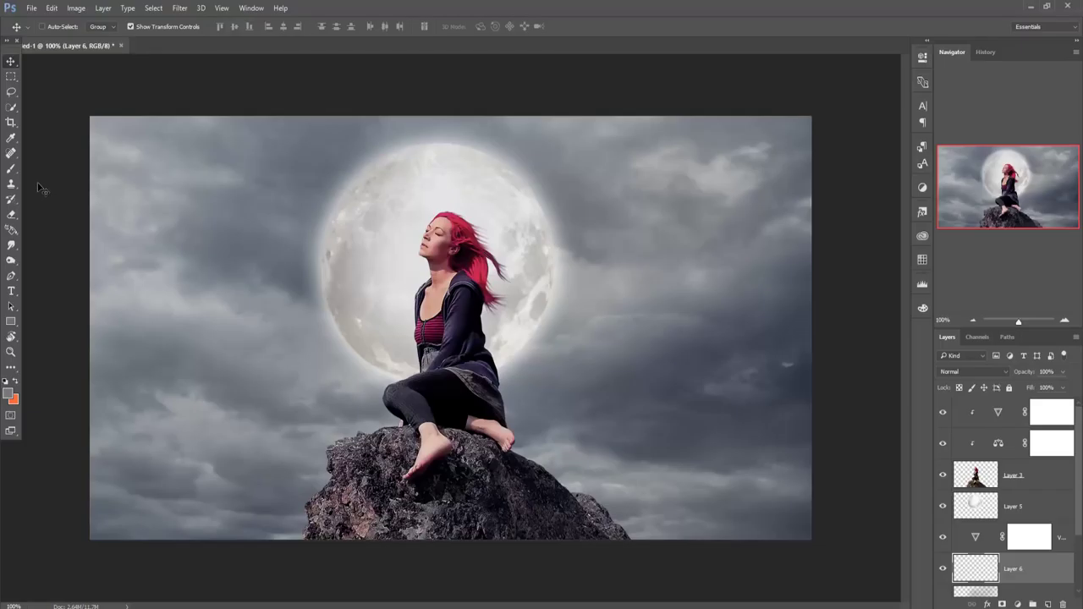
{"action": "left_click", "coordinate": [7, 172]}
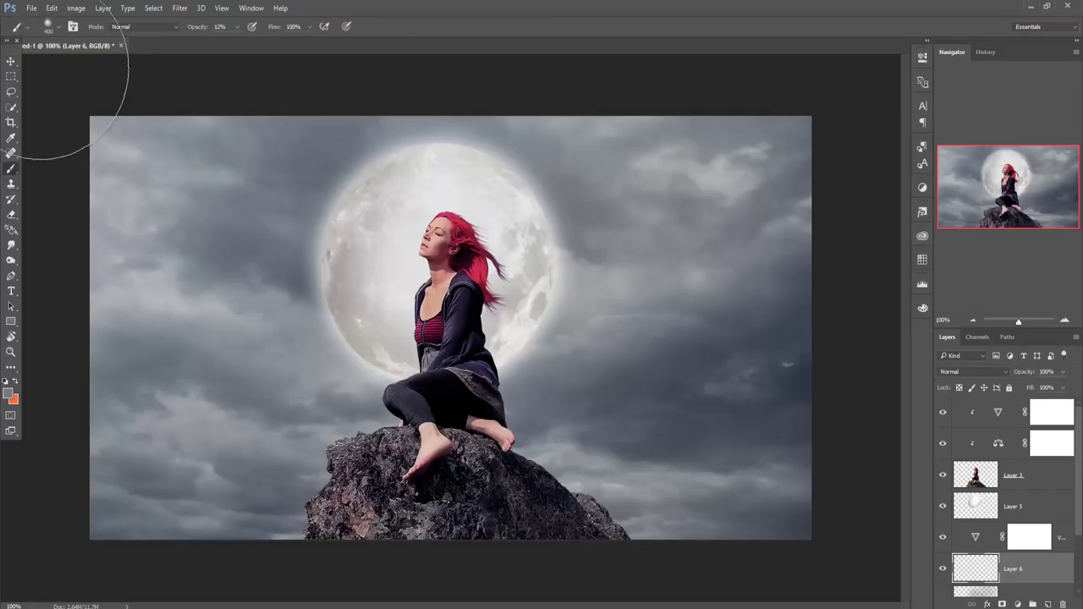
{"action": "right_click", "coordinate": [191, 188]}
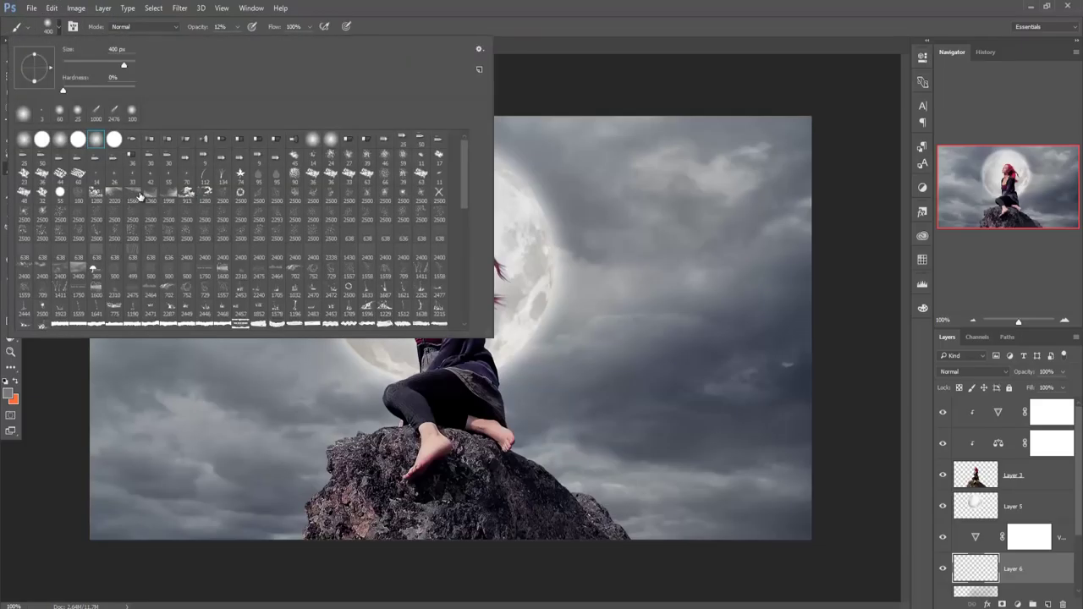
{"action": "scroll", "coordinate": [310, 275], "scroll_direction": "down", "scroll_amount": 3}
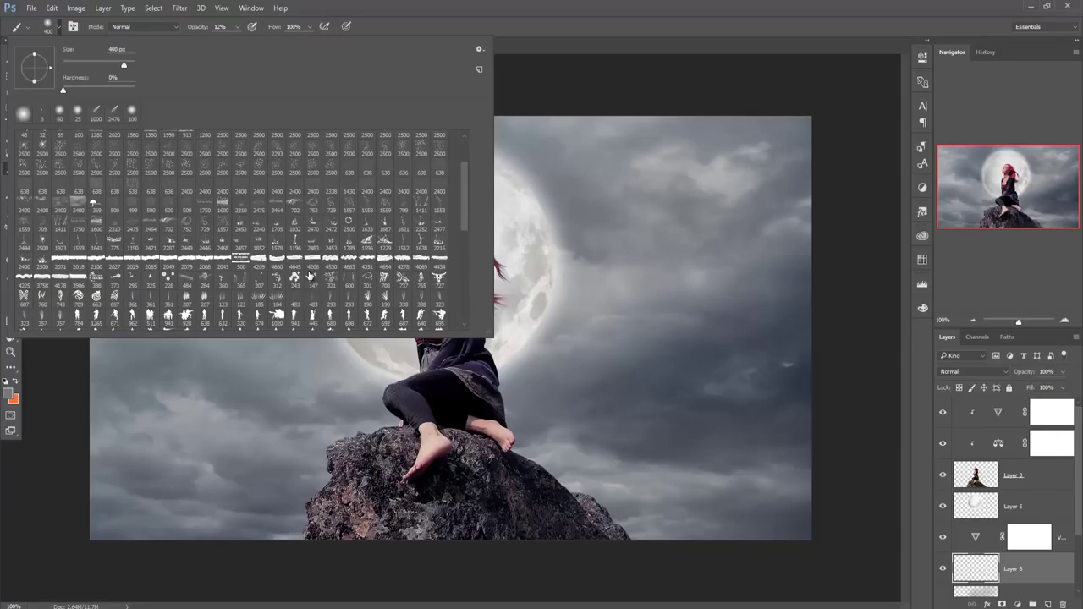
{"action": "scroll", "coordinate": [310, 276], "scroll_direction": "down", "scroll_amount": 1}
{"action": "scroll", "coordinate": [310, 276], "scroll_direction": "down", "scroll_amount": 1}
{"action": "scroll", "coordinate": [310, 276], "scroll_direction": "down", "scroll_amount": 1}
{"action": "scroll", "coordinate": [310, 276], "scroll_direction": "down", "scroll_amount": 1}
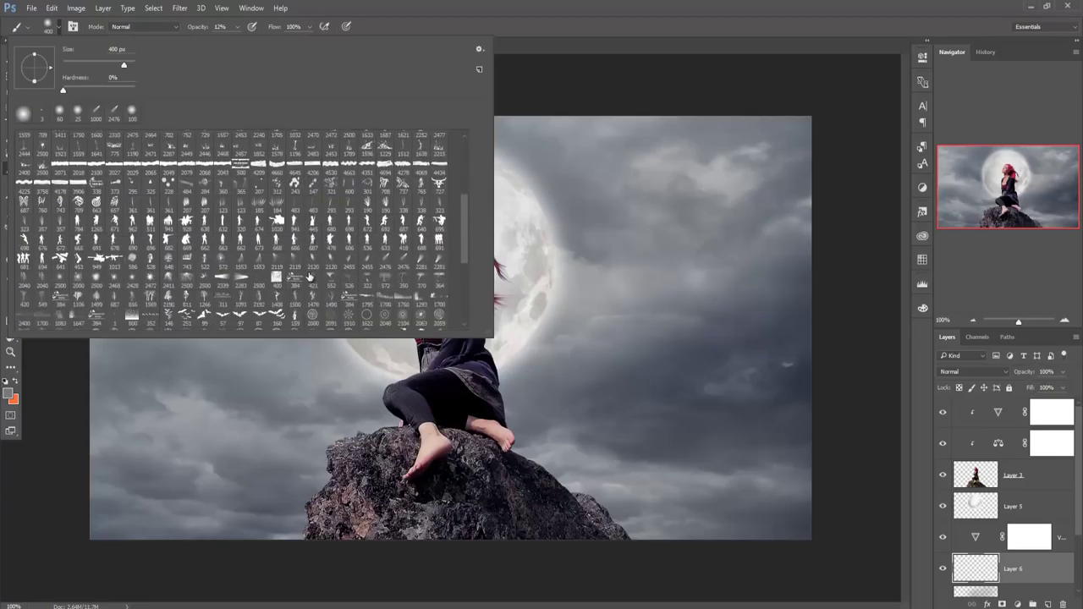
{"action": "scroll", "coordinate": [310, 276], "scroll_direction": "down", "scroll_amount": 3}
{"action": "scroll", "coordinate": [309, 276], "scroll_direction": "down", "scroll_amount": 1}
{"action": "scroll", "coordinate": [310, 276], "scroll_direction": "down", "scroll_amount": 2}
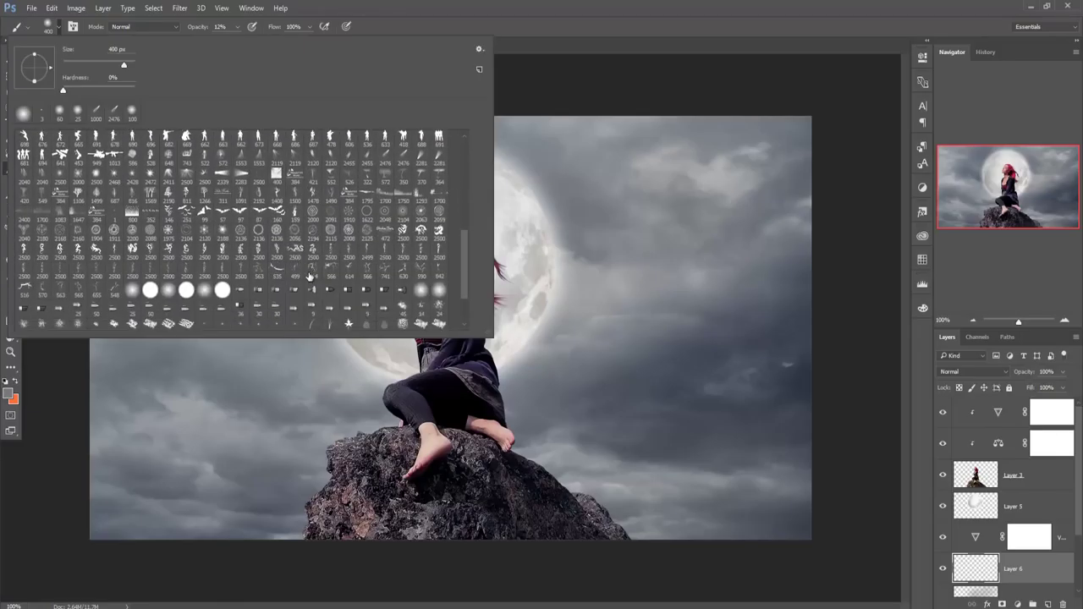
{"action": "scroll", "coordinate": [309, 276], "scroll_direction": "down", "scroll_amount": 1}
{"action": "scroll", "coordinate": [310, 276], "scroll_direction": "down", "scroll_amount": 1}
{"action": "scroll", "coordinate": [310, 276], "scroll_direction": "down", "scroll_amount": 1}
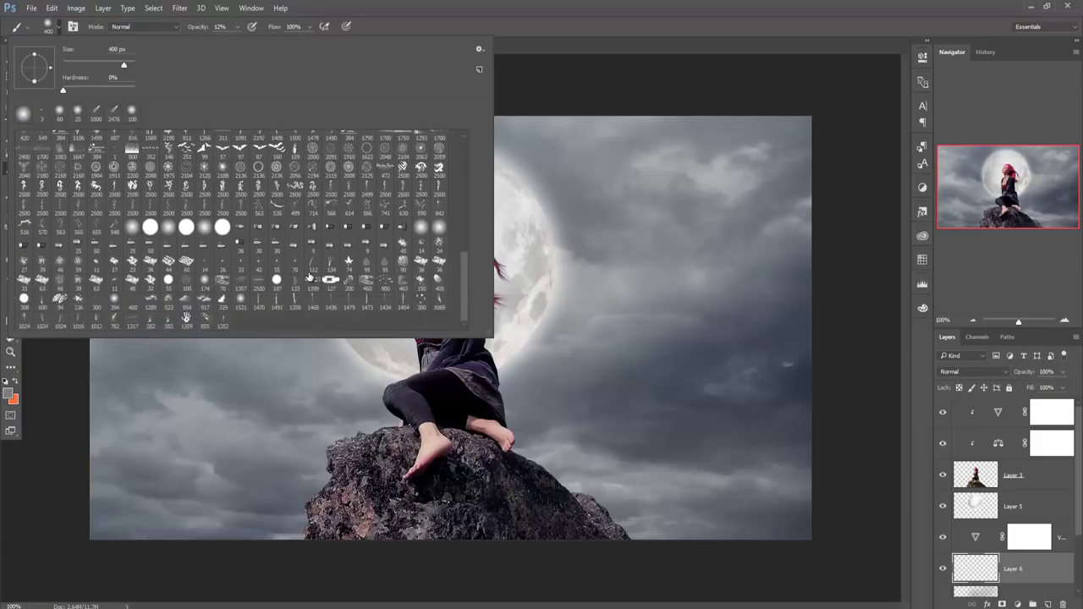
{"action": "scroll", "coordinate": [309, 276], "scroll_direction": "up", "scroll_amount": 1}
{"action": "scroll", "coordinate": [309, 275], "scroll_direction": "up", "scroll_amount": 1}
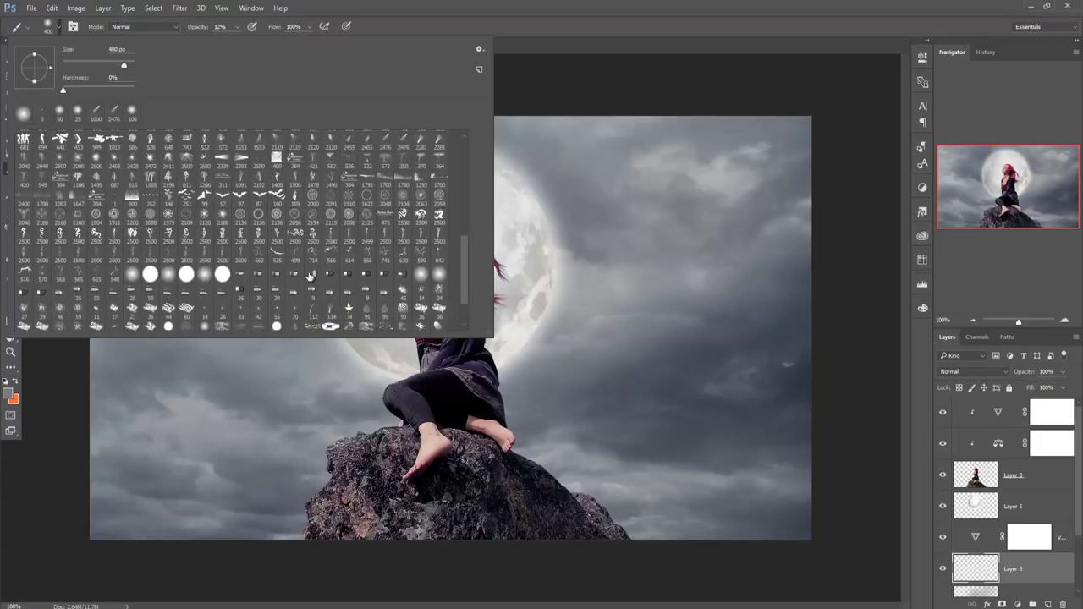
{"action": "left_click", "coordinate": [385, 179]}
{"action": "left_click", "coordinate": [618, 2]}
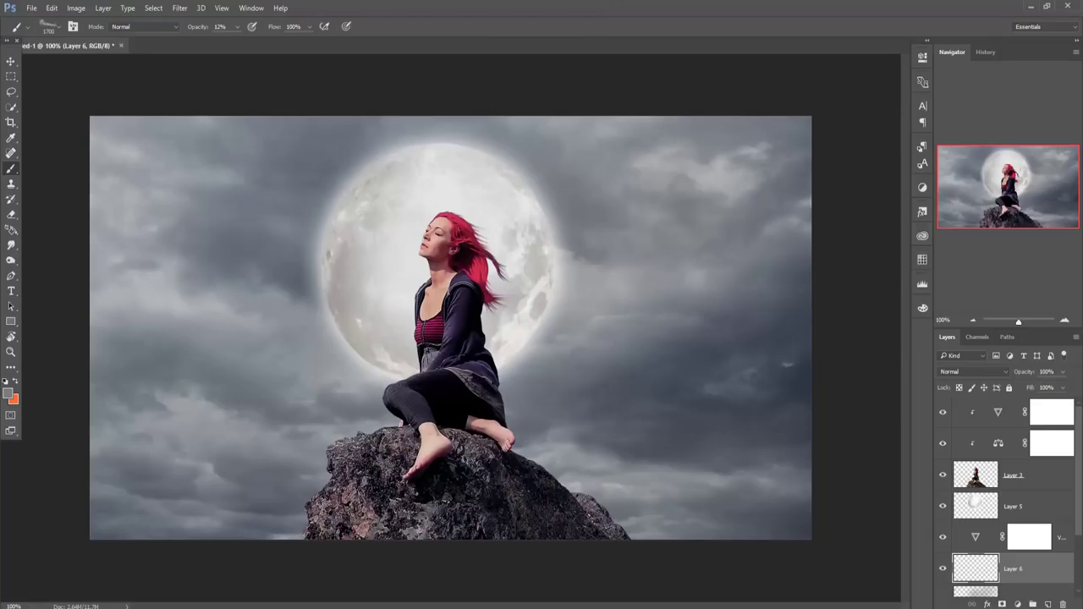
{"action": "right_click", "coordinate": [404, 310]}
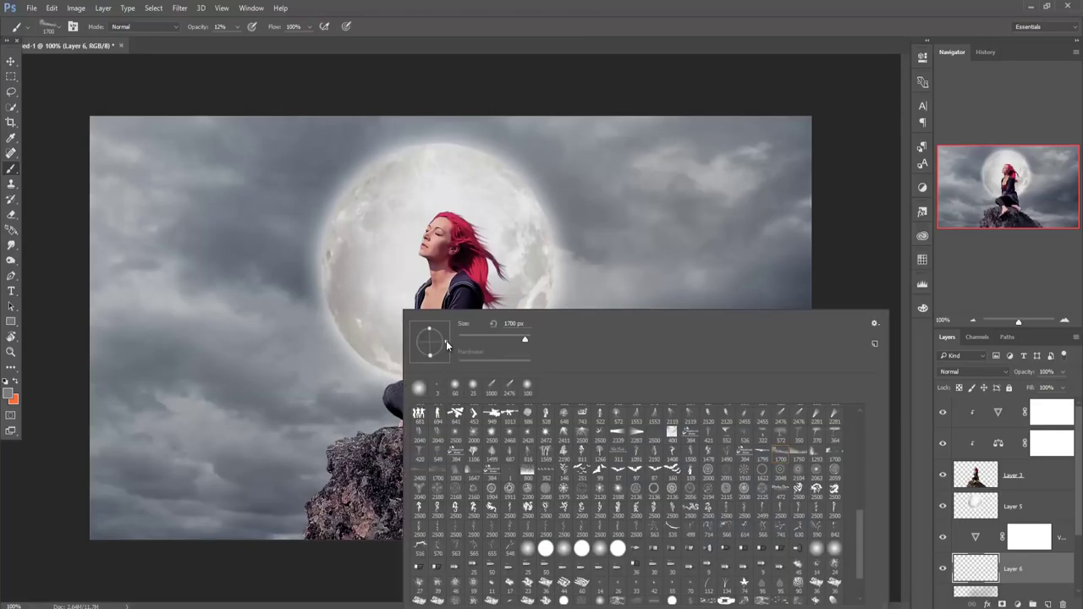
{"action": "left_click", "coordinate": [518, 2]}
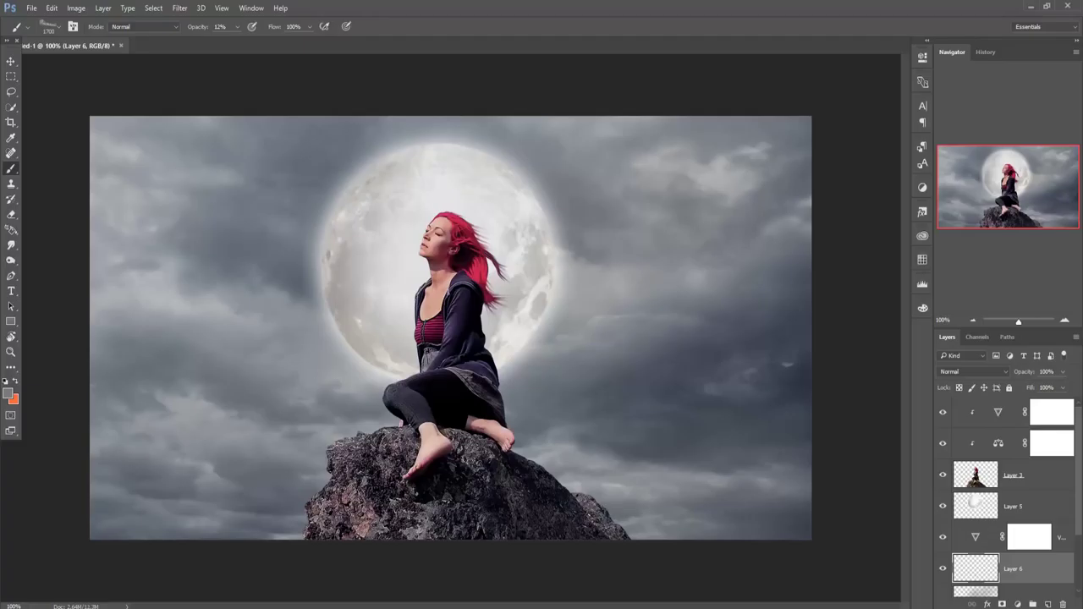
Paint a black misty treeline along the bottom of Layer 6 at 100% brush opacity.
{"action": "left_click", "coordinate": [10, 392]}
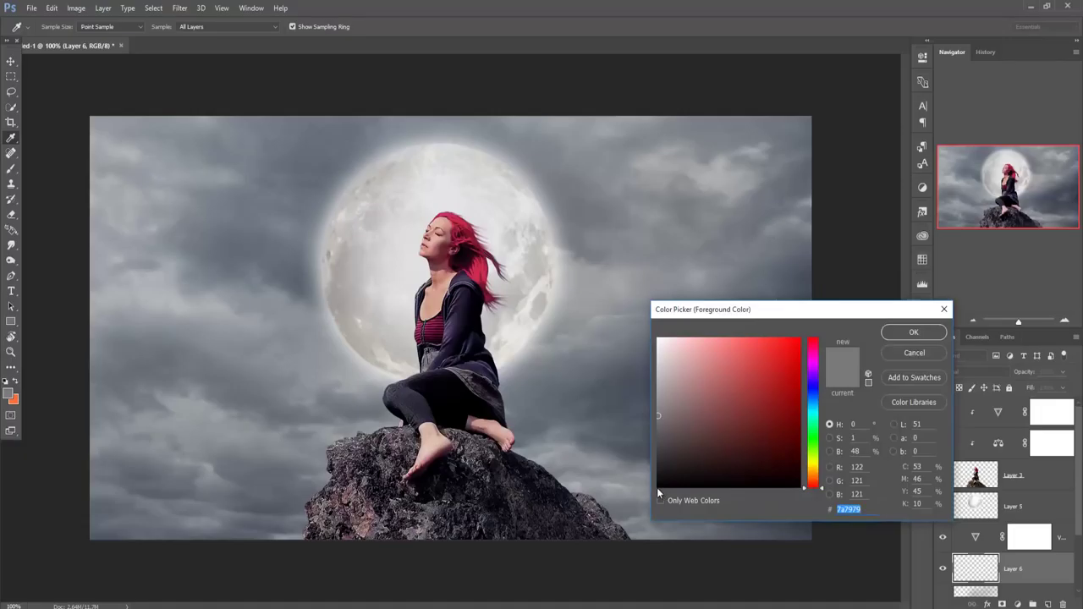
{"action": "left_click", "coordinate": [909, 336]}
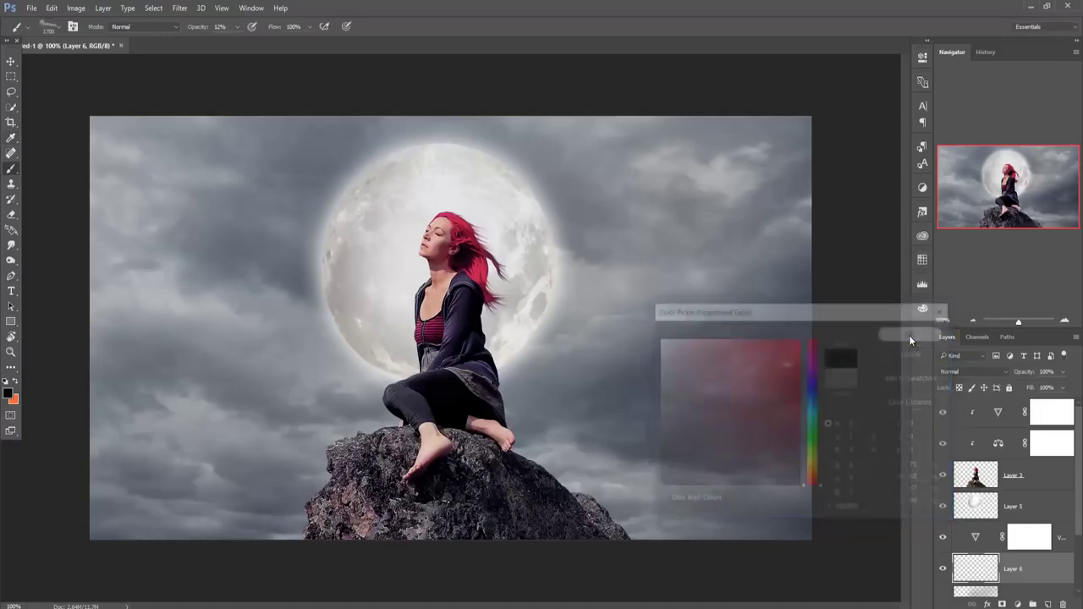
{"action": "left_click", "coordinate": [237, 26]}
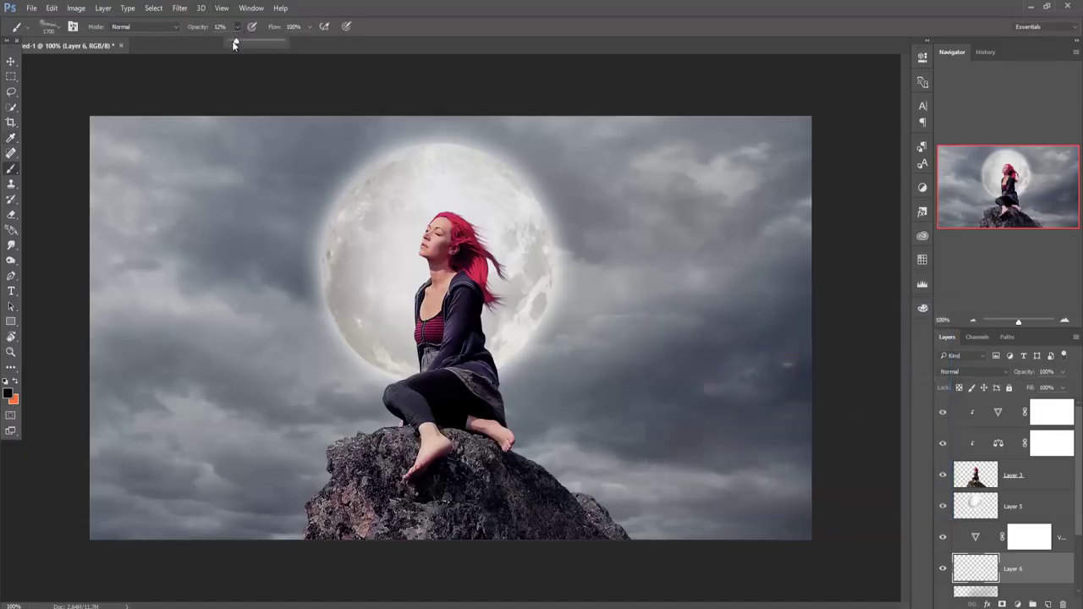
{"action": "left_click_drag", "start_coordinate": [231, 40], "coordinate": [300, 53]}
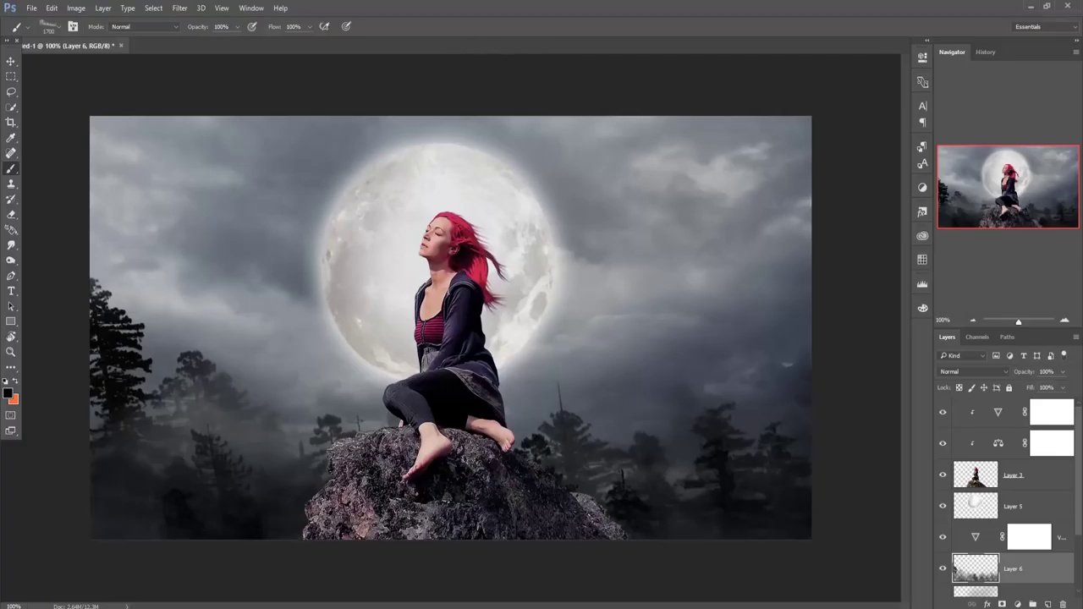
{"action": "left_click", "coordinate": [11, 61]}
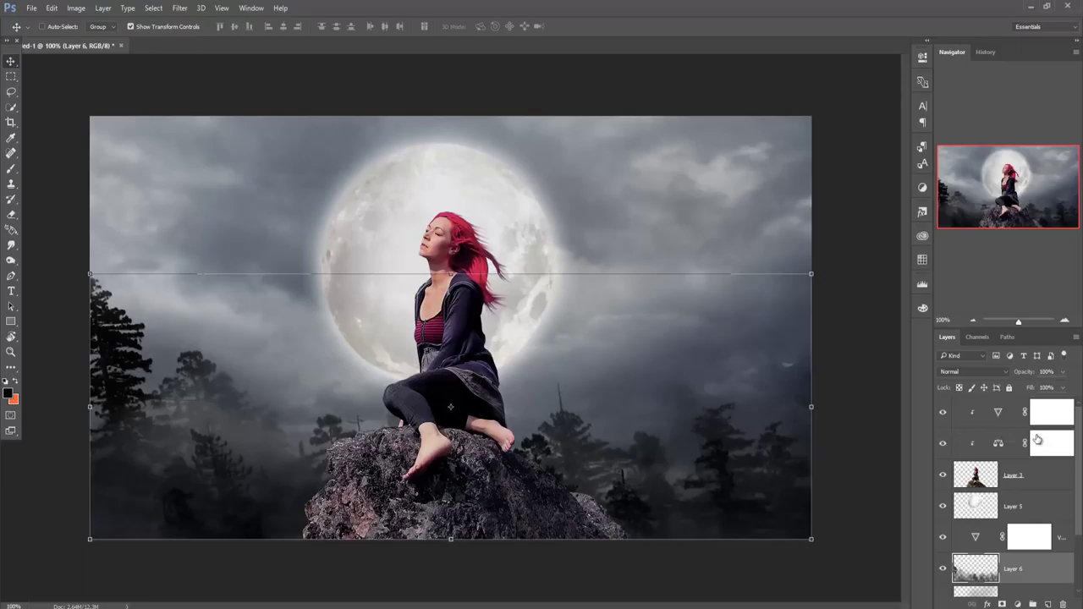
Add a Selective Color adjustment to Layer 3 with Reds: Cyan +52, Magenta -7, Yellow -11, Black +10.
{"action": "left_click", "coordinate": [975, 483]}
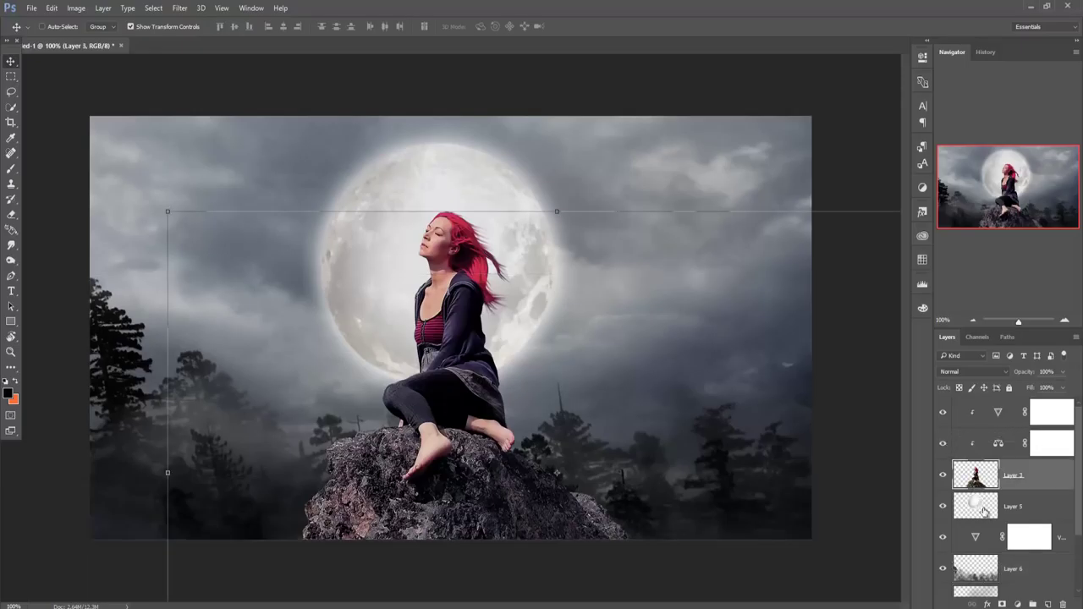
{"action": "left_click", "coordinate": [1018, 604]}
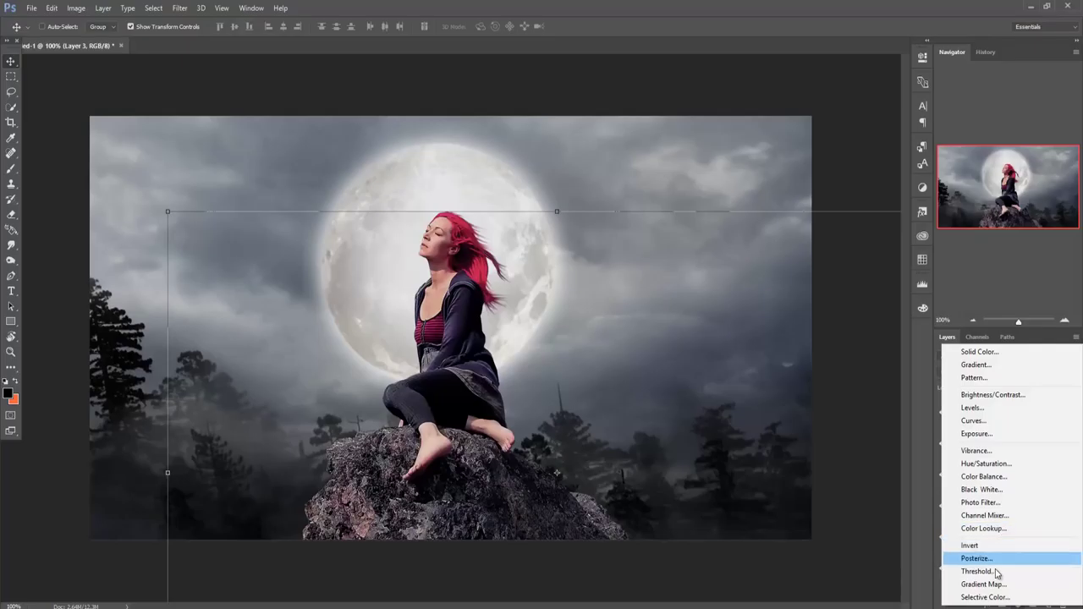
{"action": "left_click", "coordinate": [989, 597]}
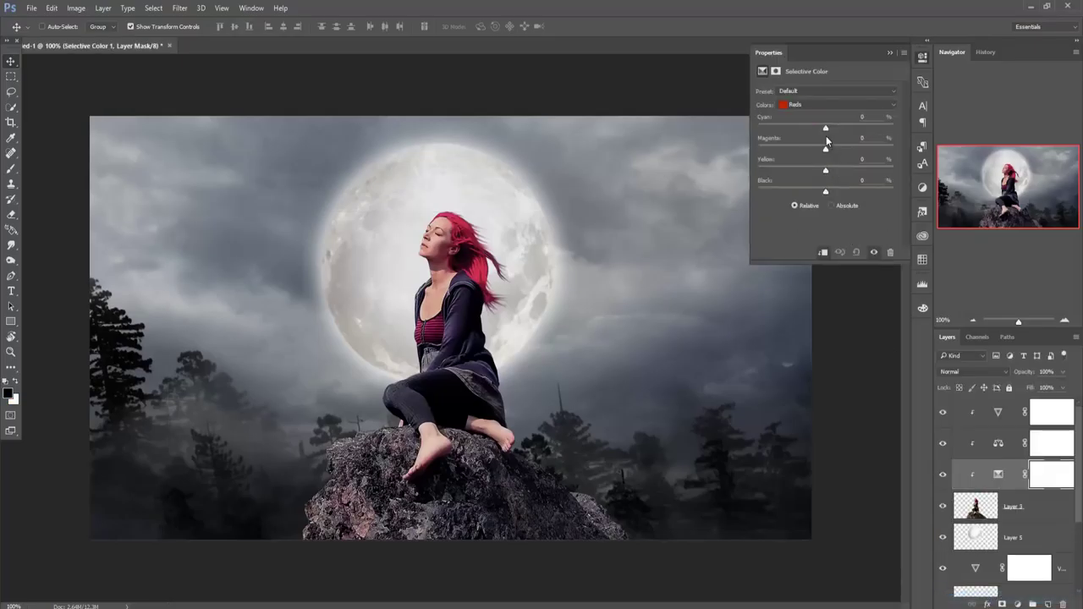
{"action": "mouse_move", "coordinate": [826, 129]}
{"action": "left_mouse_down"}
{"action": "mouse_move", "coordinate": [801, 131]}
{"action": "mouse_move", "coordinate": [870, 135]}
{"action": "mouse_move", "coordinate": [861, 128]}
{"action": "mouse_move", "coordinate": [805, 153]}
{"action": "mouse_move", "coordinate": [886, 170]}
{"action": "mouse_move", "coordinate": [796, 180]}
{"action": "left_mouse_up"}
{"action": "left_click_drag", "start_coordinate": [818, 150], "coordinate": [818, 153]}
{"action": "left_click_drag", "start_coordinate": [826, 192], "coordinate": [849, 193]}
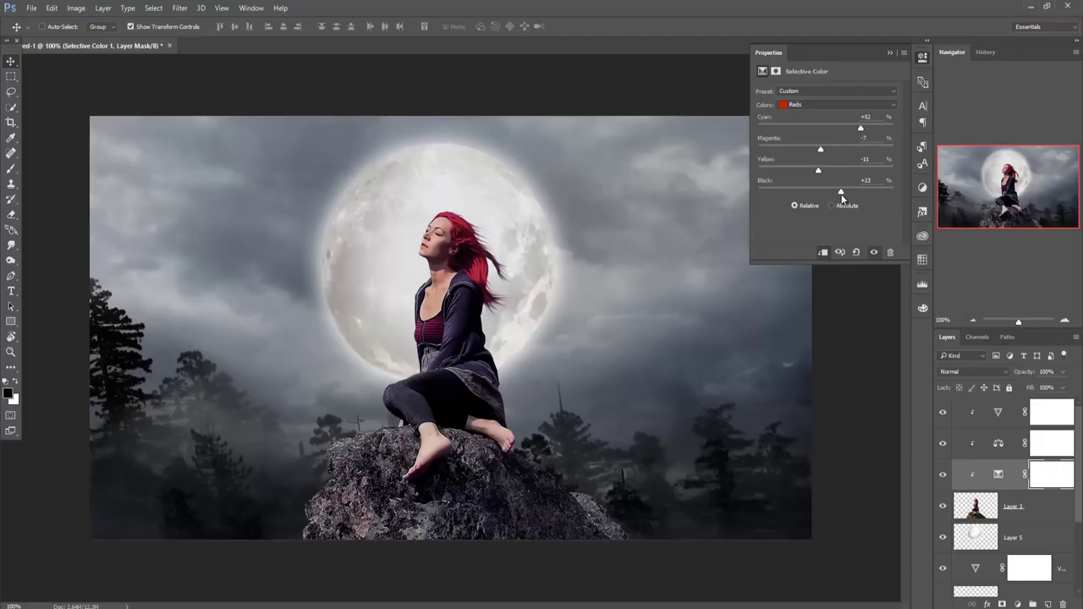
{"action": "left_click_drag", "start_coordinate": [842, 195], "coordinate": [833, 195]}
{"action": "left_click", "coordinate": [889, 54]}
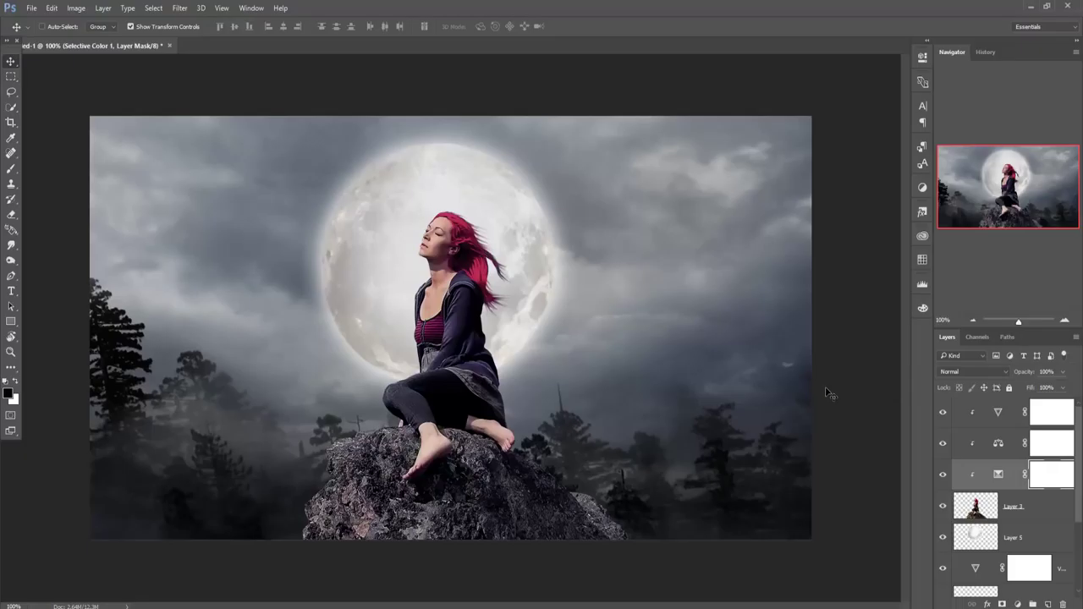
Add a top Color Balance adjustment: midtones Cyan-Red -20, Magenta-Green +12, Yellow-Blue +23.
{"action": "left_click", "coordinate": [1046, 414]}
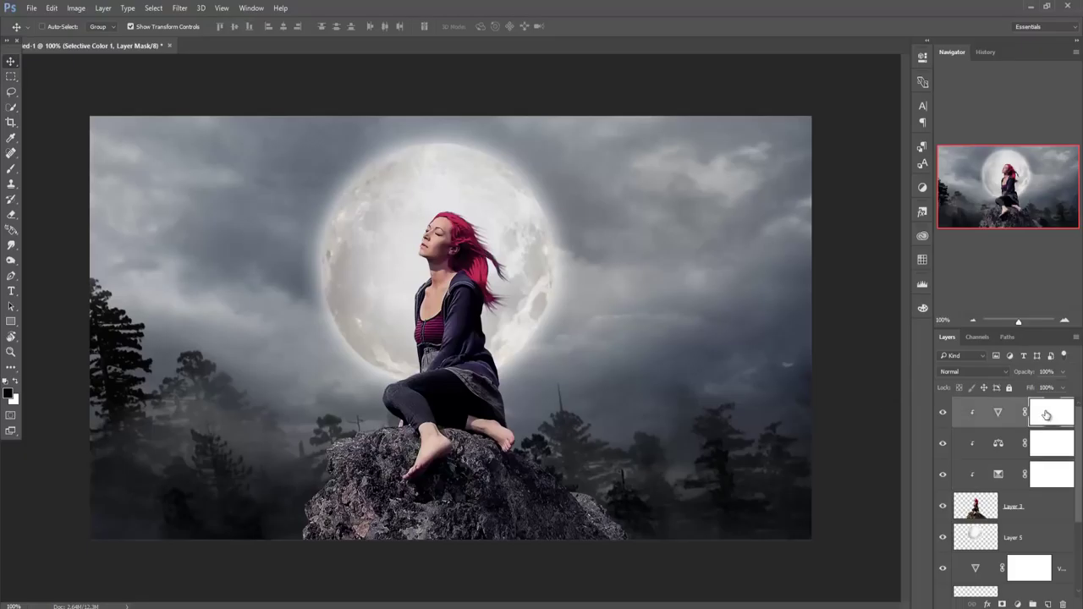
{"action": "left_click", "coordinate": [1017, 603]}
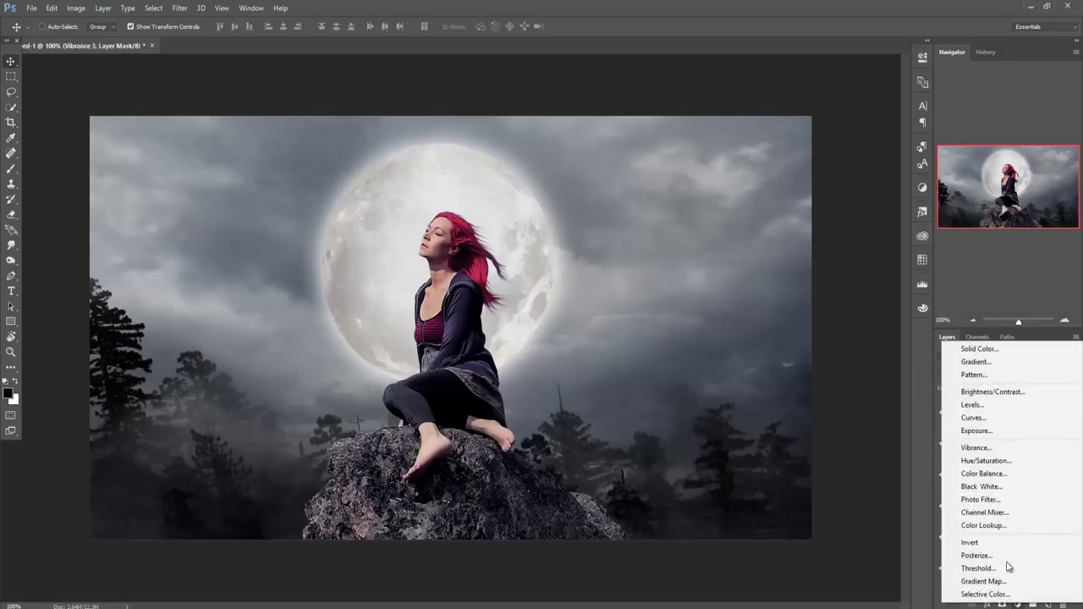
{"action": "left_click", "coordinate": [985, 474]}
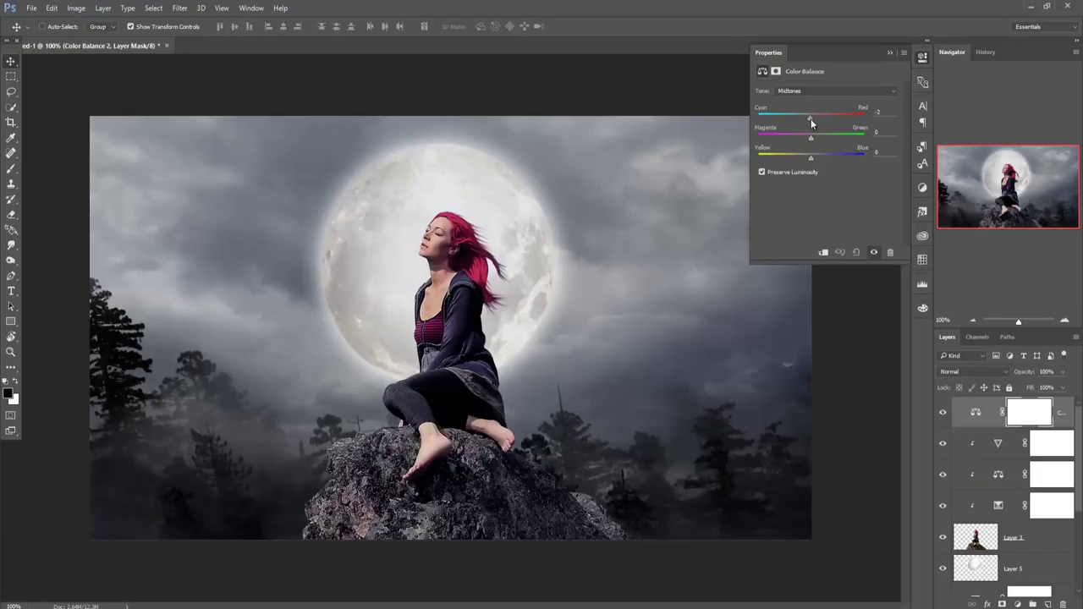
{"action": "left_click_drag", "start_coordinate": [811, 119], "coordinate": [825, 118]}
{"action": "left_click_drag", "start_coordinate": [812, 159], "coordinate": [815, 159]}
{"action": "left_click_drag", "start_coordinate": [813, 137], "coordinate": [814, 137]}
{"action": "left_click", "coordinate": [889, 52]}
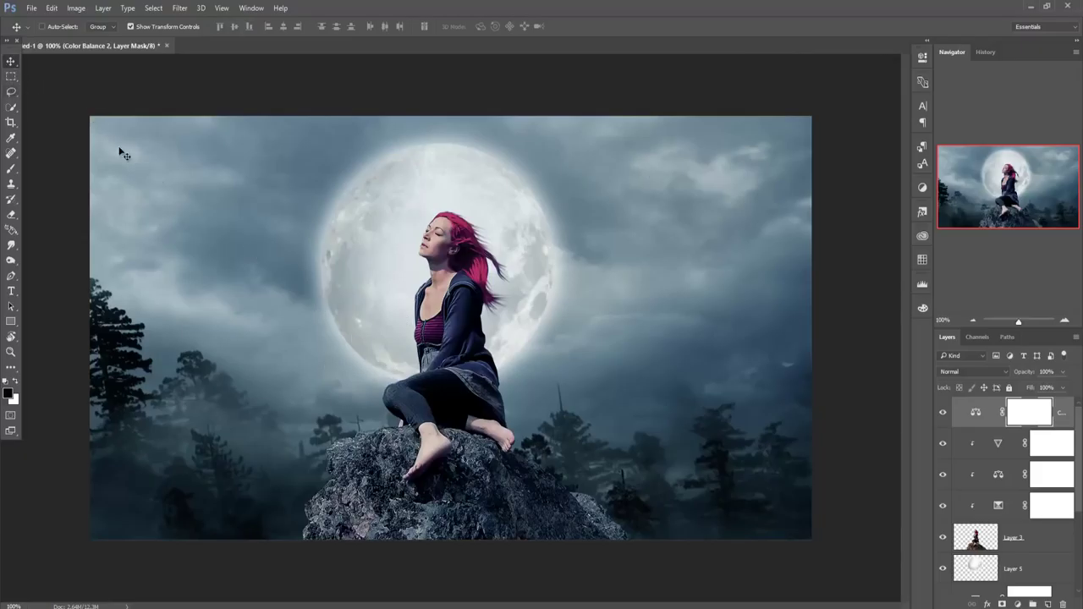
{"action": "left_click", "coordinate": [995, 538]}
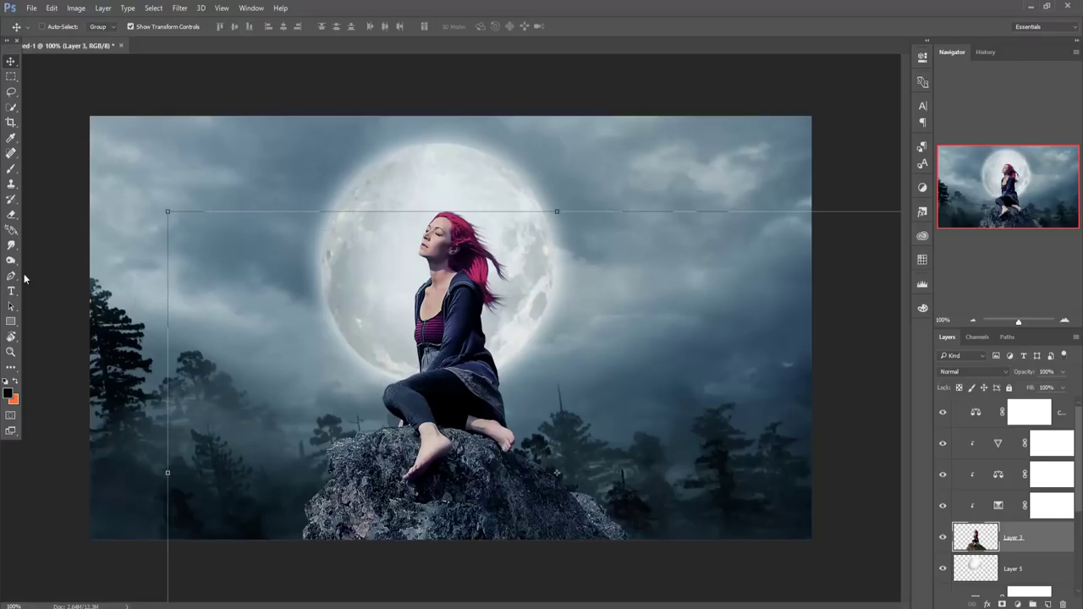
Add a new layer clipped to Layer 3 and shrink the brush to size 30.
{"action": "left_click", "coordinate": [1048, 604]}
{"action": "left_click", "coordinate": [12, 170]}
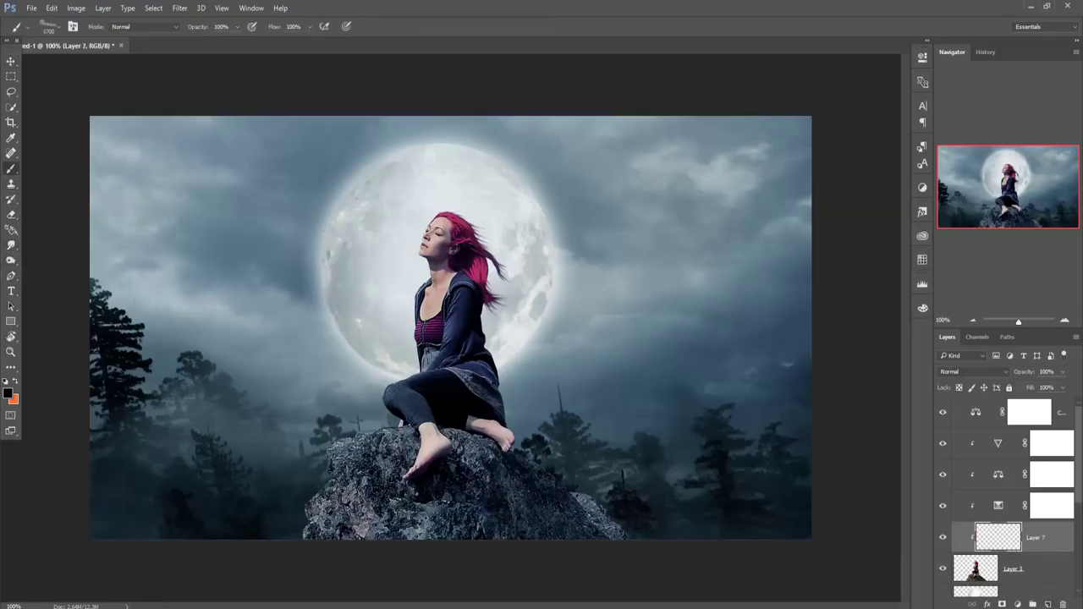
{"action": "left_click", "coordinate": [53, 29]}
{"action": "left_click", "coordinate": [476, 5]}
{"action": "key", "text": "bracketleft"}
{"action": "key", "text": "bracketleft"}
{"action": "key", "text": "bracketleft"}
Set the brush colour to grey #888787 at 5% opacity.
{"action": "left_click", "coordinate": [8, 393]}
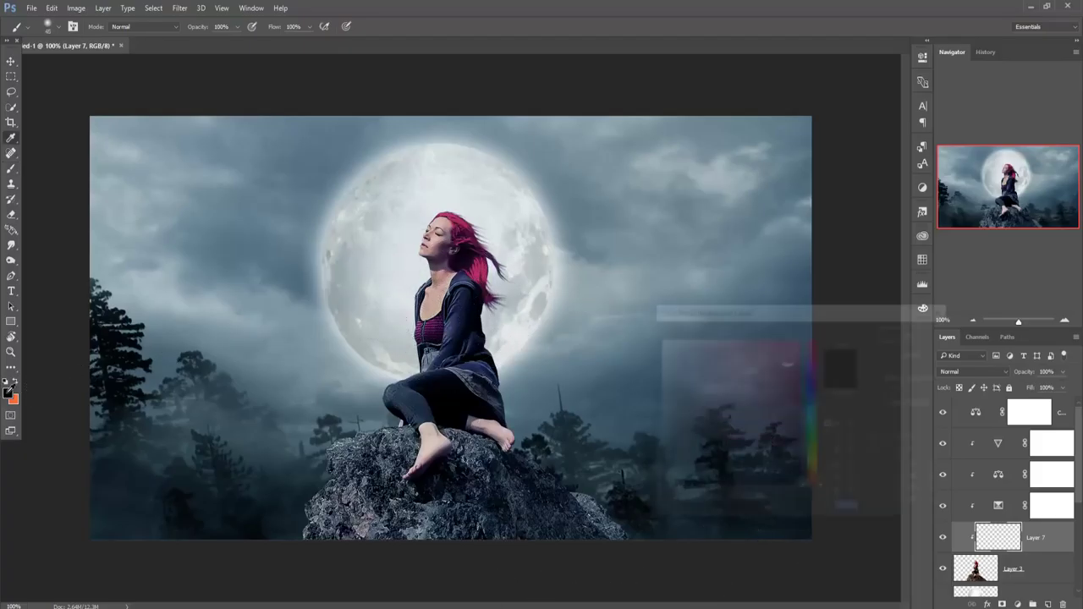
{"action": "left_click", "coordinate": [661, 409]}
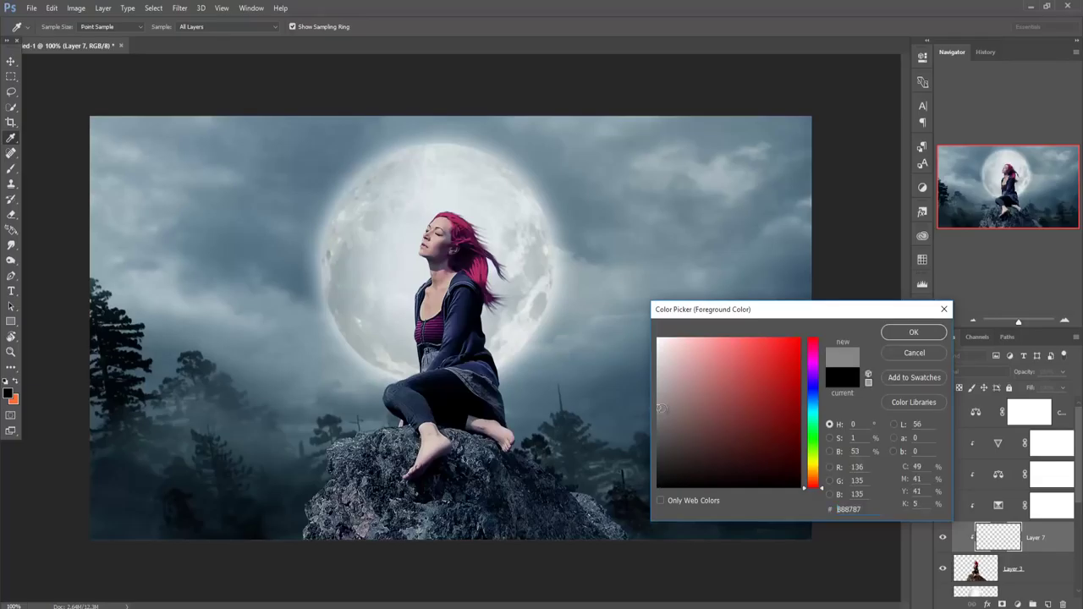
{"action": "left_click", "coordinate": [908, 334]}
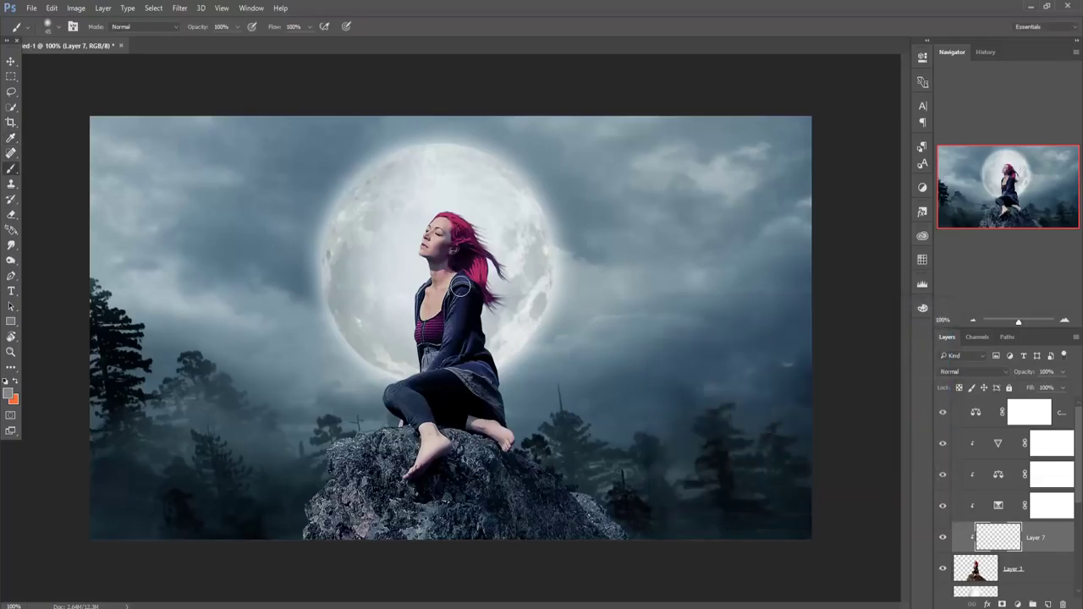
{"action": "left_click", "coordinate": [237, 26]}
{"action": "left_click_drag", "start_coordinate": [187, 41], "coordinate": [187, 50]}
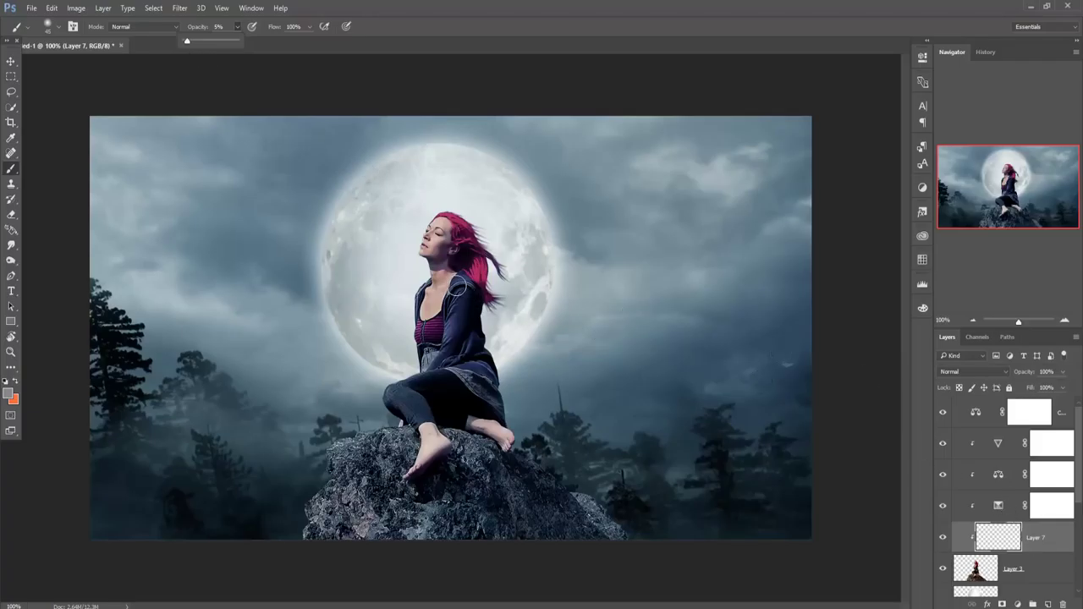
{"action": "left_click", "coordinate": [458, 289]}
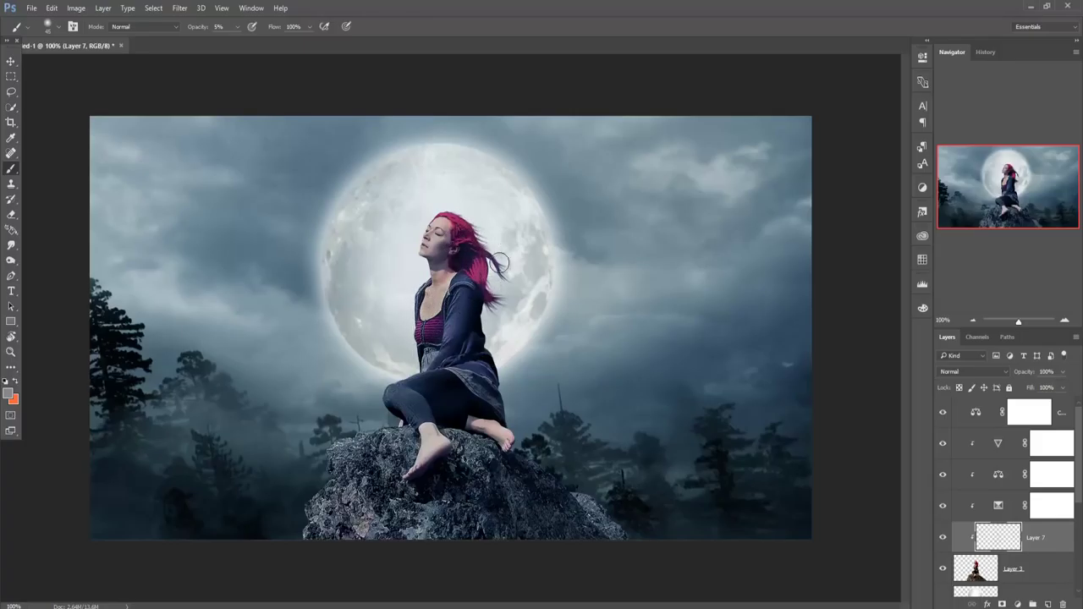
Paint faint grey over the hair, chest and coat, then set the layer Fill to 45%.
{"action": "left_click_drag", "start_coordinate": [499, 263], "coordinate": [421, 289]}
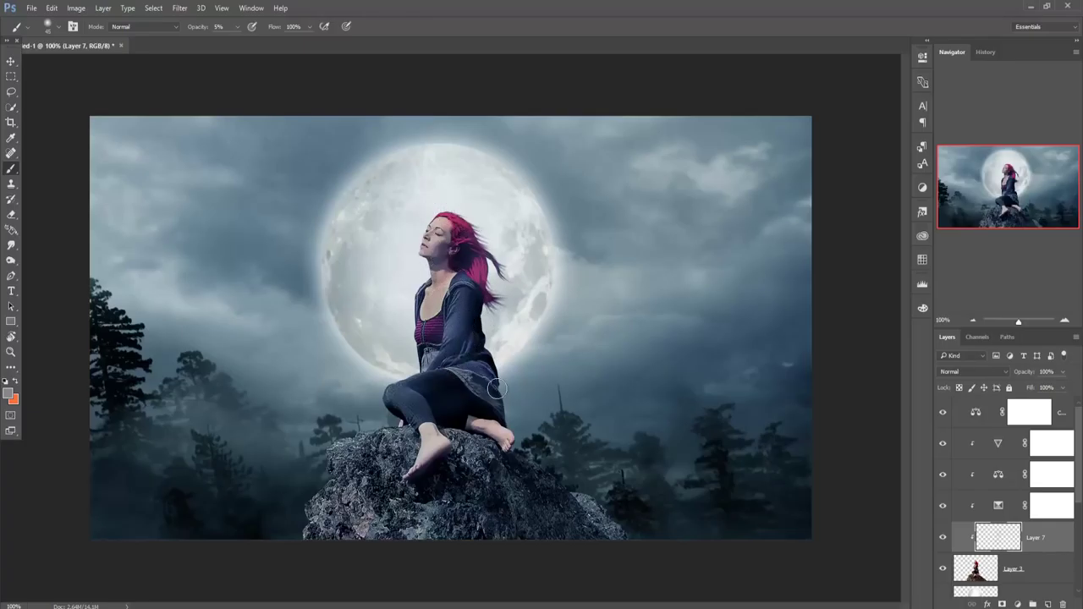
{"action": "left_click_drag", "start_coordinate": [497, 389], "coordinate": [427, 365]}
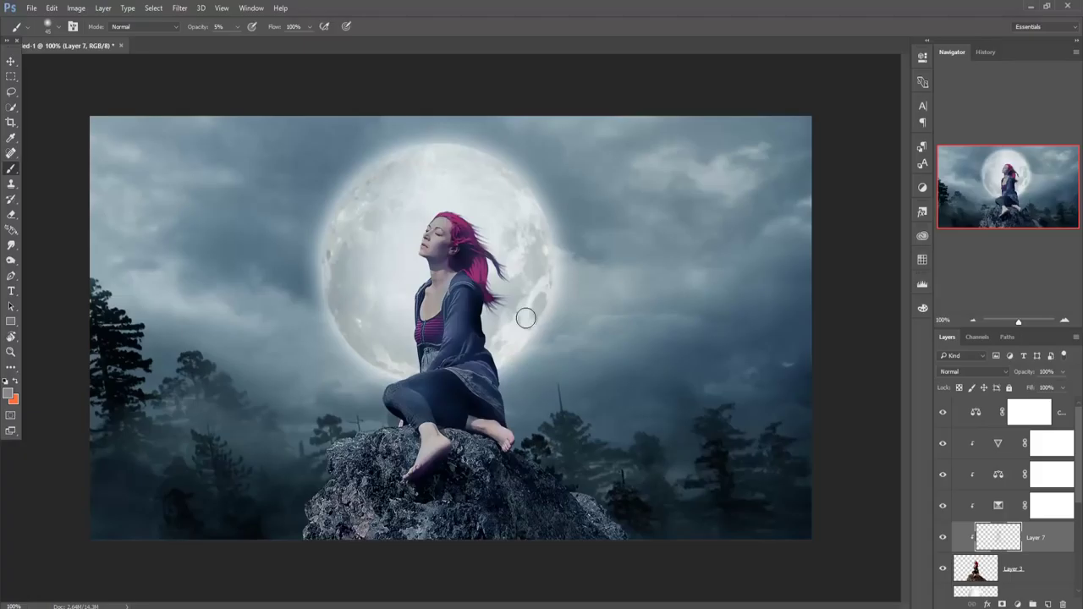
{"action": "left_click", "coordinate": [1065, 388]}
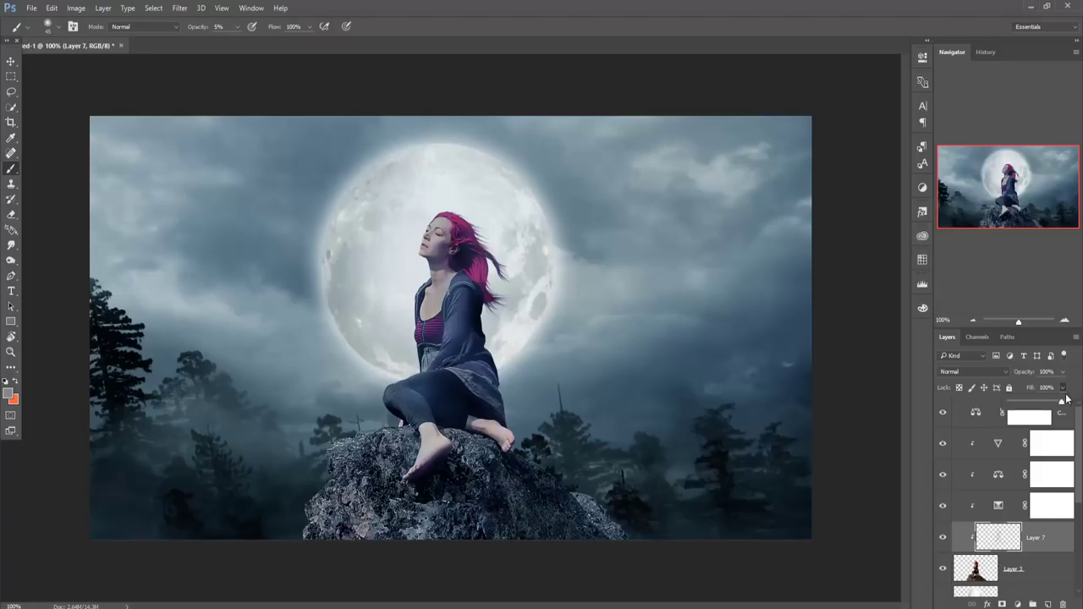
{"action": "left_click_drag", "start_coordinate": [1063, 403], "coordinate": [1035, 410]}
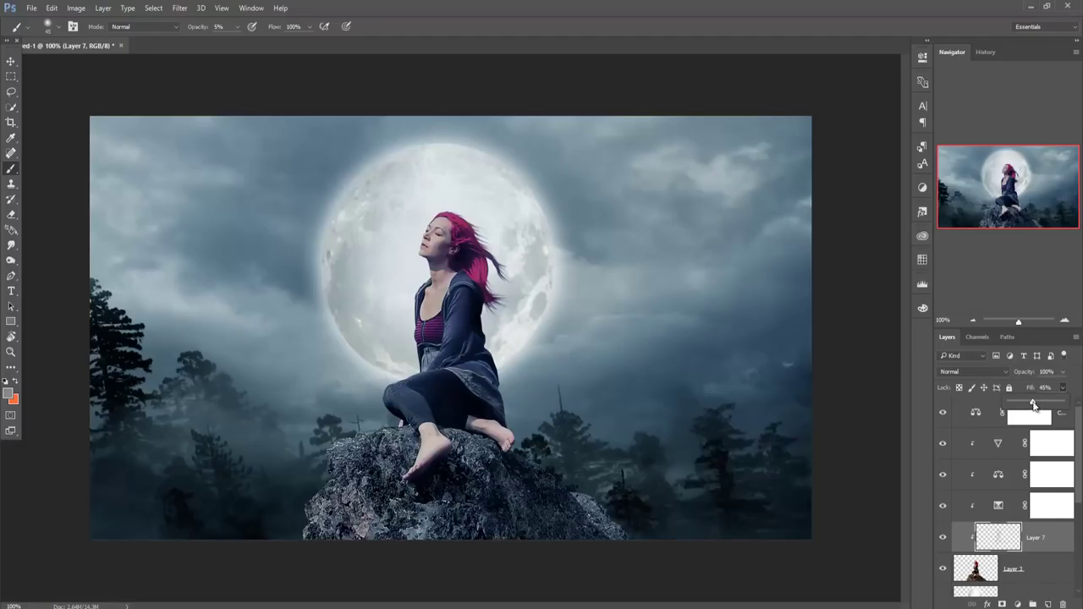
{"action": "left_click", "coordinate": [11, 63]}
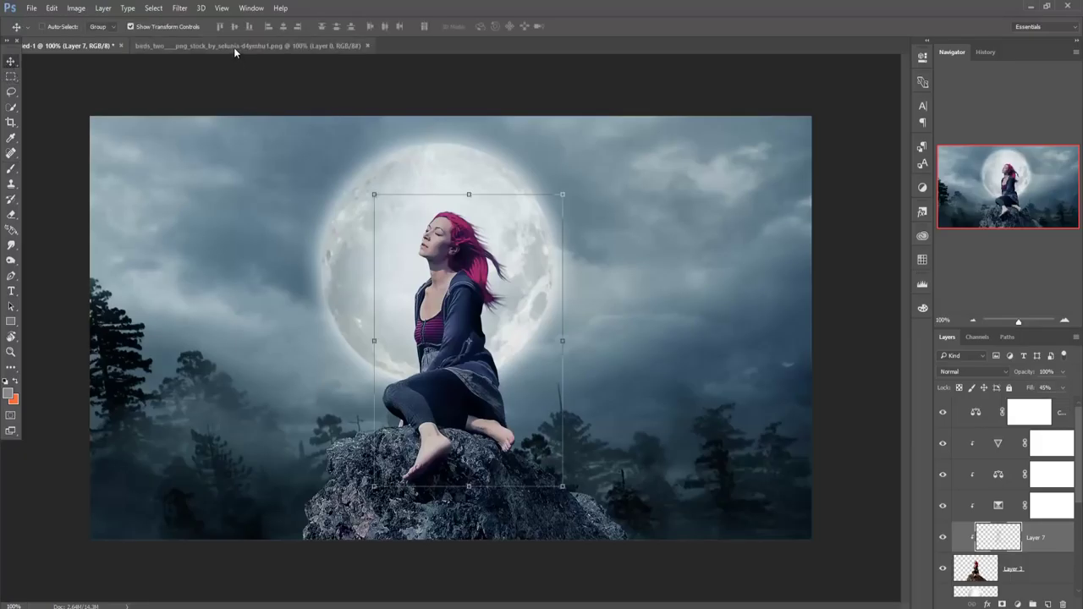
Bring the birds image in as Layer 8 and move it to the top of the stack.
{"action": "mouse_move", "coordinate": [233, 47]}
{"action": "left_mouse_down"}
{"action": "mouse_move", "coordinate": [242, 100]}
{"action": "mouse_move", "coordinate": [573, 166]}
{"action": "left_mouse_up"}
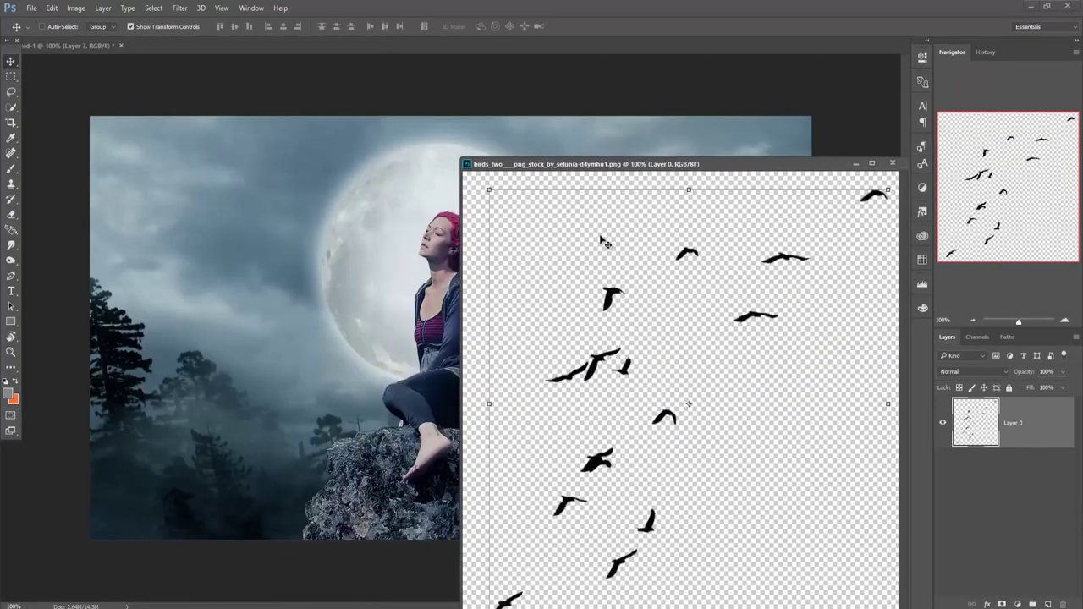
{"action": "left_click_drag", "start_coordinate": [604, 242], "coordinate": [346, 223]}
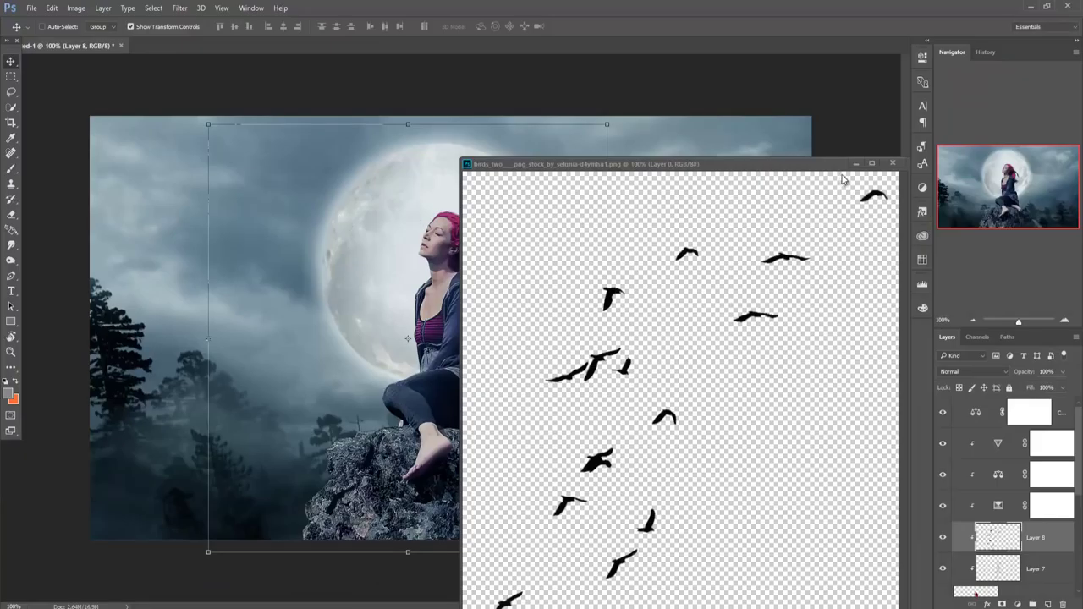
{"action": "left_click", "coordinate": [892, 164]}
{"action": "left_click_drag", "start_coordinate": [1049, 537], "coordinate": [1051, 402]}
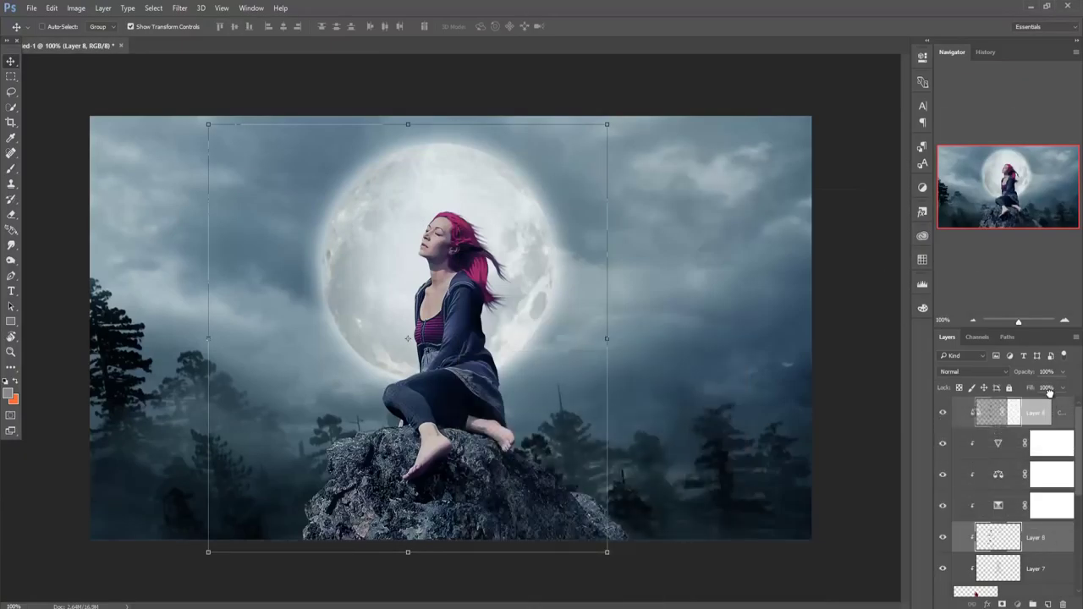
{"action": "left_click_drag", "start_coordinate": [1051, 402], "coordinate": [1049, 407]}
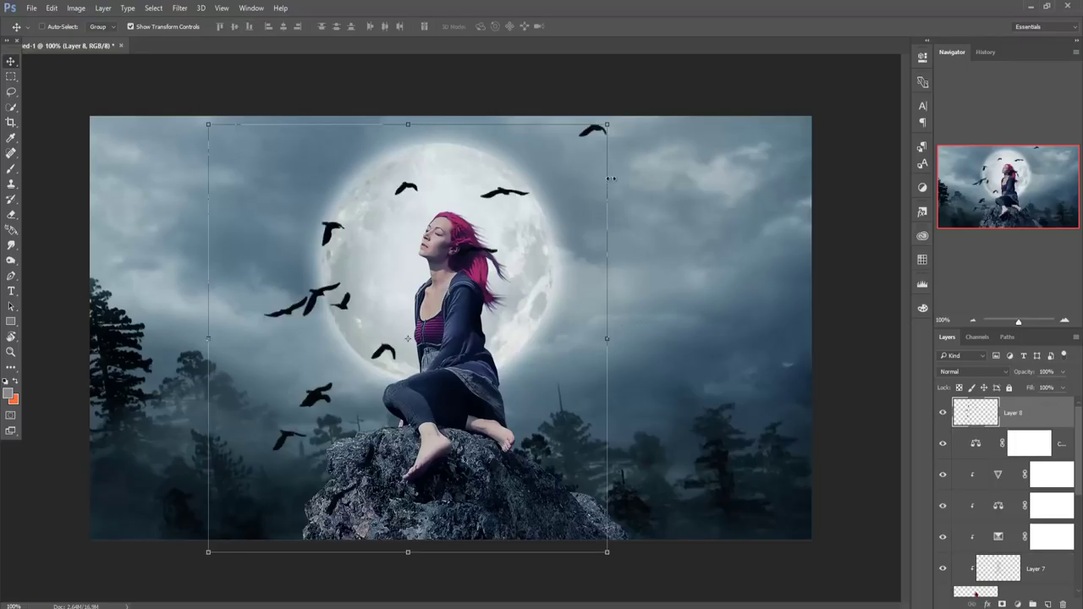
Scale the birds to about 35% and place them in the upper-left sky beside the moon.
{"action": "left_click_drag", "start_coordinate": [609, 124], "coordinate": [484, 256]}
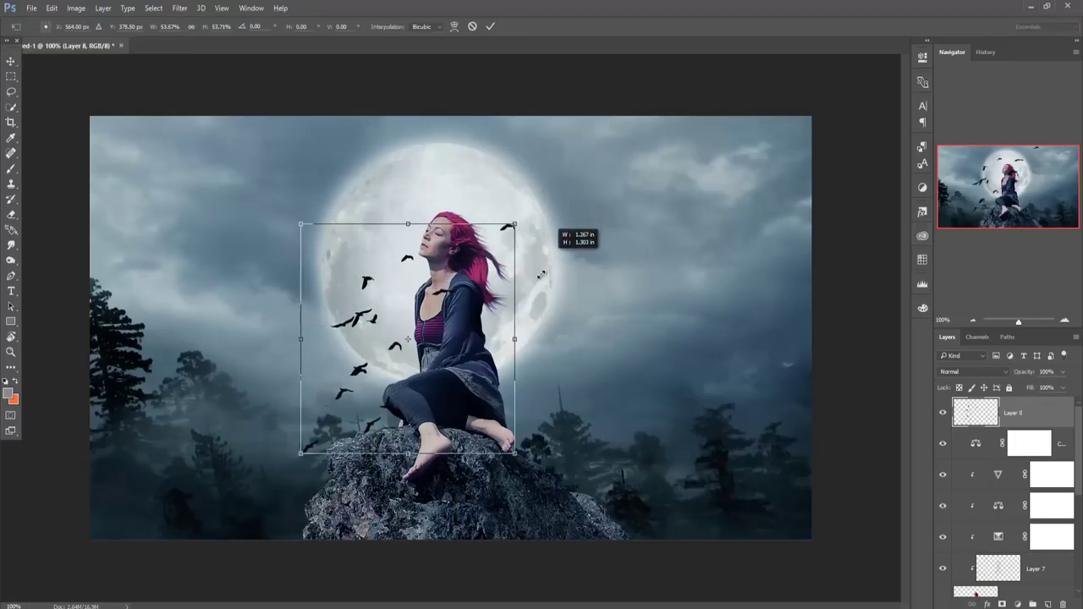
{"action": "mouse_move", "coordinate": [441, 308]}
{"action": "left_mouse_down"}
{"action": "mouse_move", "coordinate": [286, 188]}
{"action": "mouse_move", "coordinate": [361, 218]}
{"action": "left_mouse_up"}
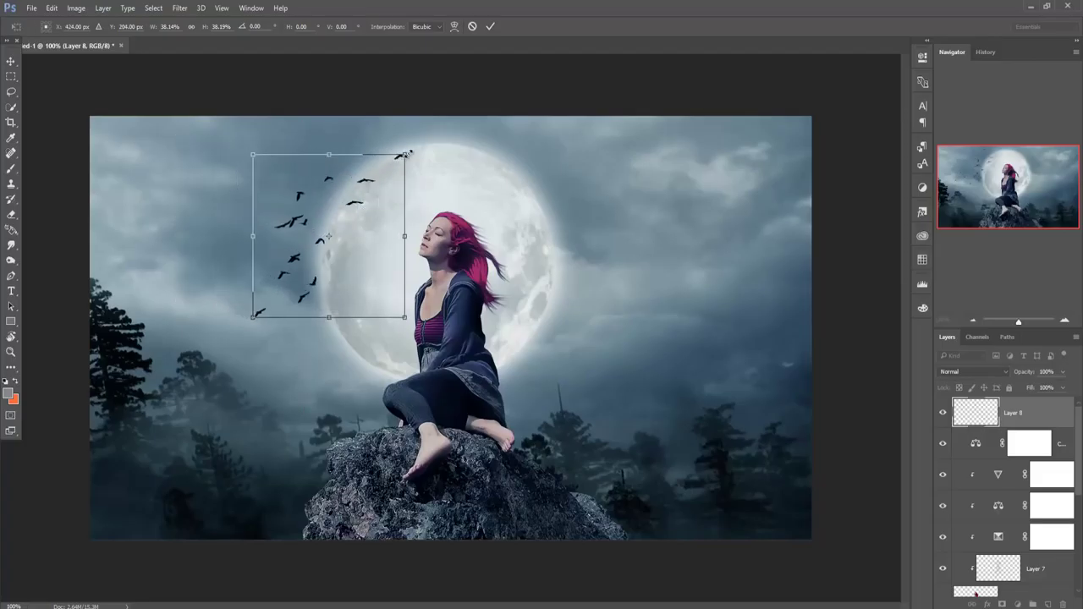
{"action": "left_click_drag", "start_coordinate": [407, 155], "coordinate": [398, 161]}
{"action": "left_click_drag", "start_coordinate": [363, 207], "coordinate": [370, 198]}
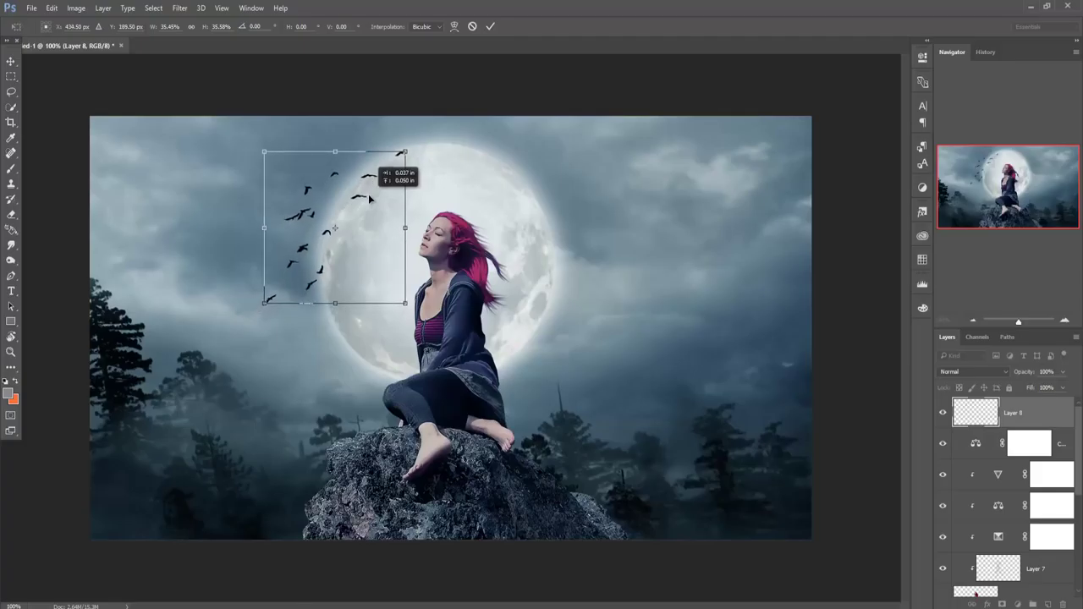
{"action": "mouse_move", "coordinate": [415, 143]}
{"action": "left_mouse_down"}
{"action": "mouse_move", "coordinate": [421, 165]}
{"action": "mouse_move", "coordinate": [406, 215]}
{"action": "mouse_move", "coordinate": [394, 219]}
{"action": "left_mouse_up"}
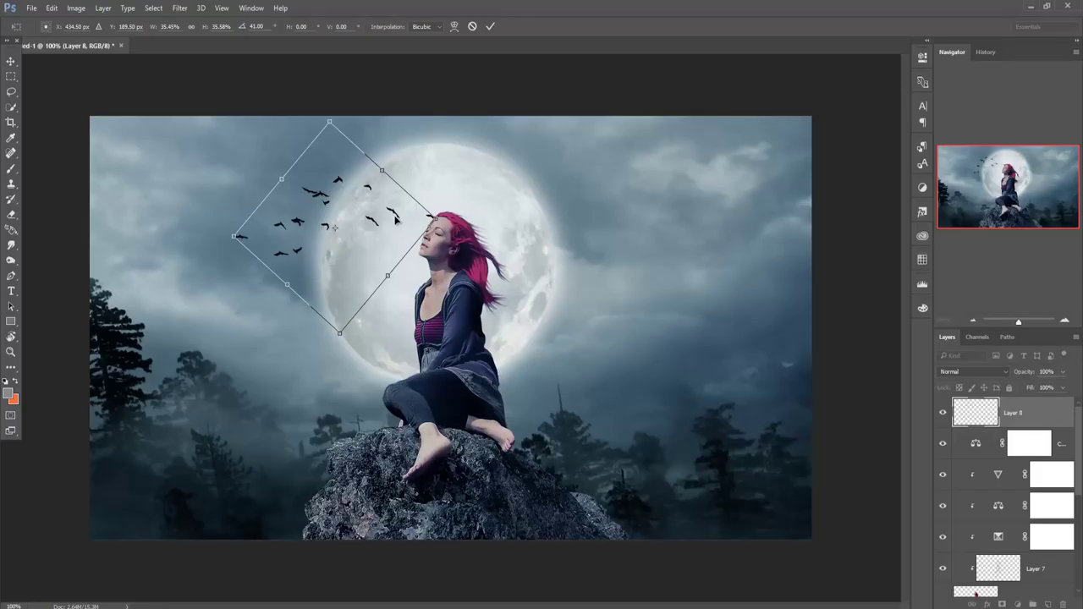
{"action": "key", "text": "Escape"}
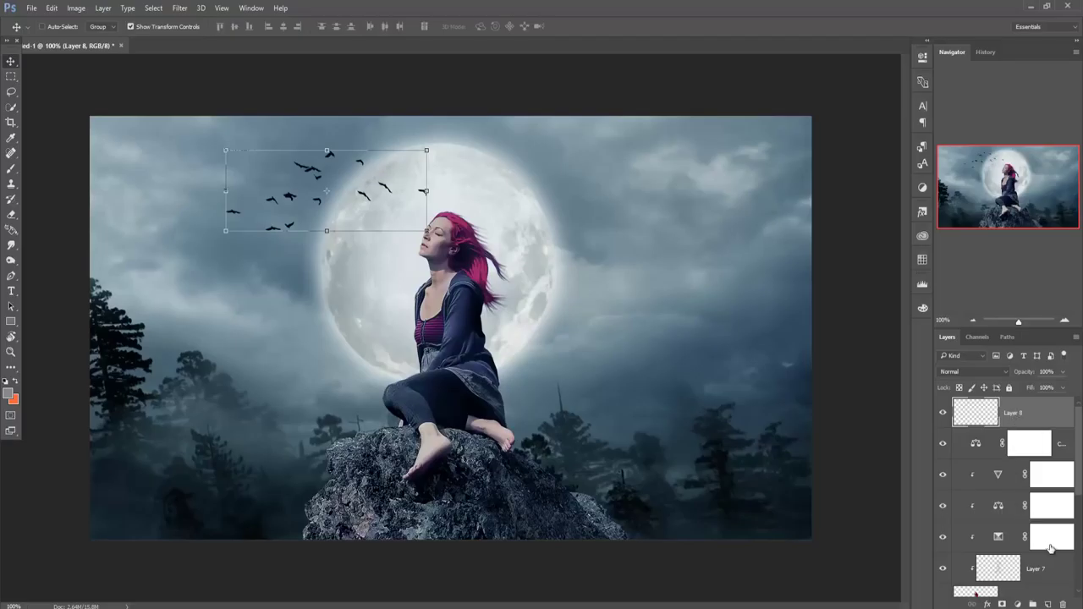
Add a Vibrance adjustment layer on top with Vibrance -7 and Saturation +22.
{"action": "left_click", "coordinate": [1019, 605]}
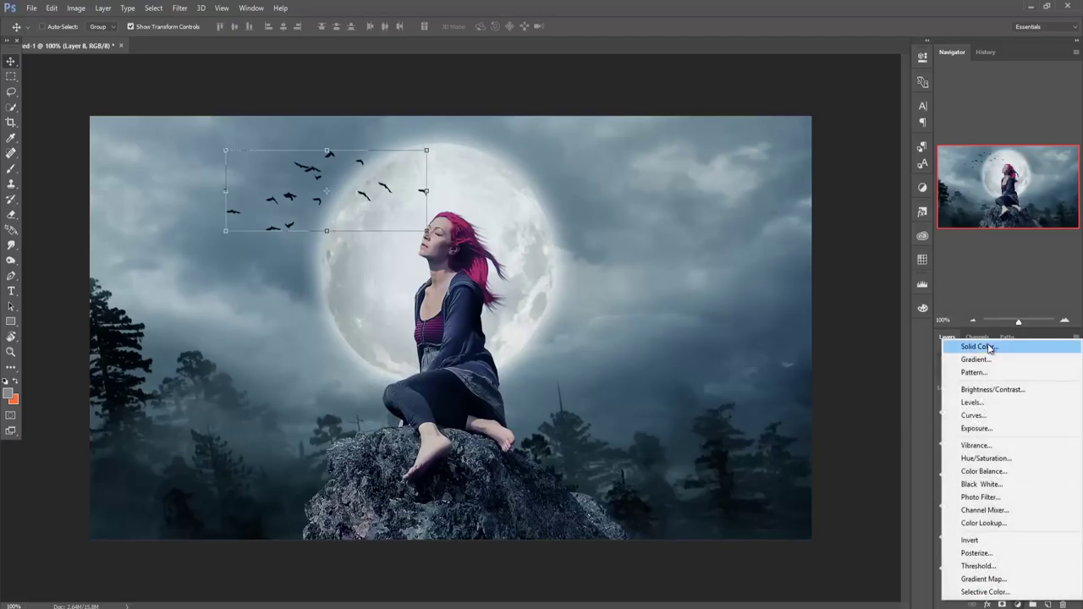
{"action": "left_click", "coordinate": [998, 446]}
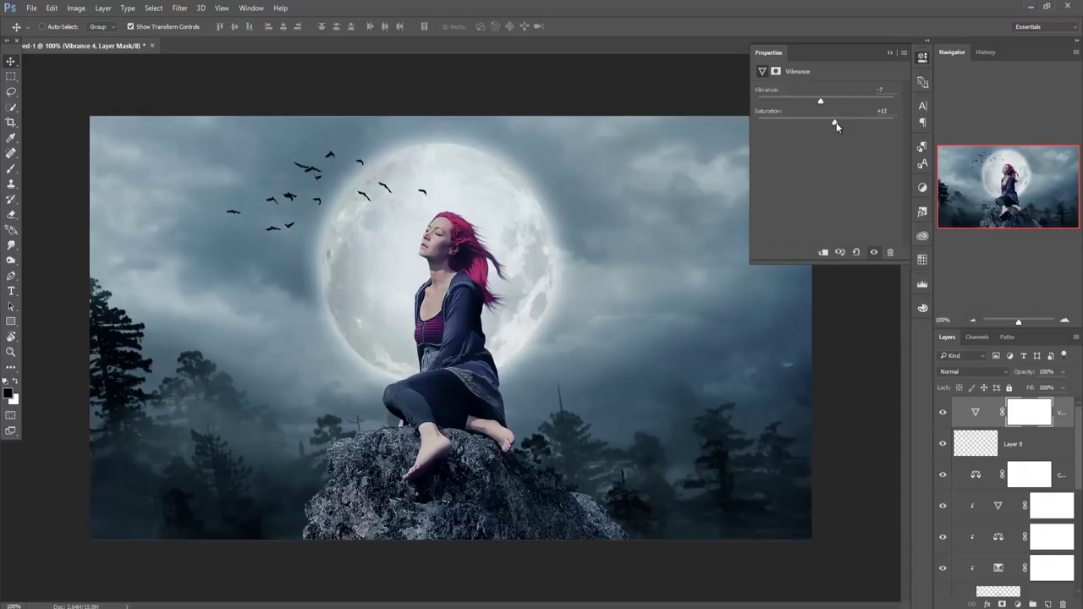
{"action": "left_click_drag", "start_coordinate": [835, 122], "coordinate": [846, 123]}
{"action": "left_click_drag", "start_coordinate": [840, 124], "coordinate": [839, 124]}
{"action": "left_click", "coordinate": [888, 51]}
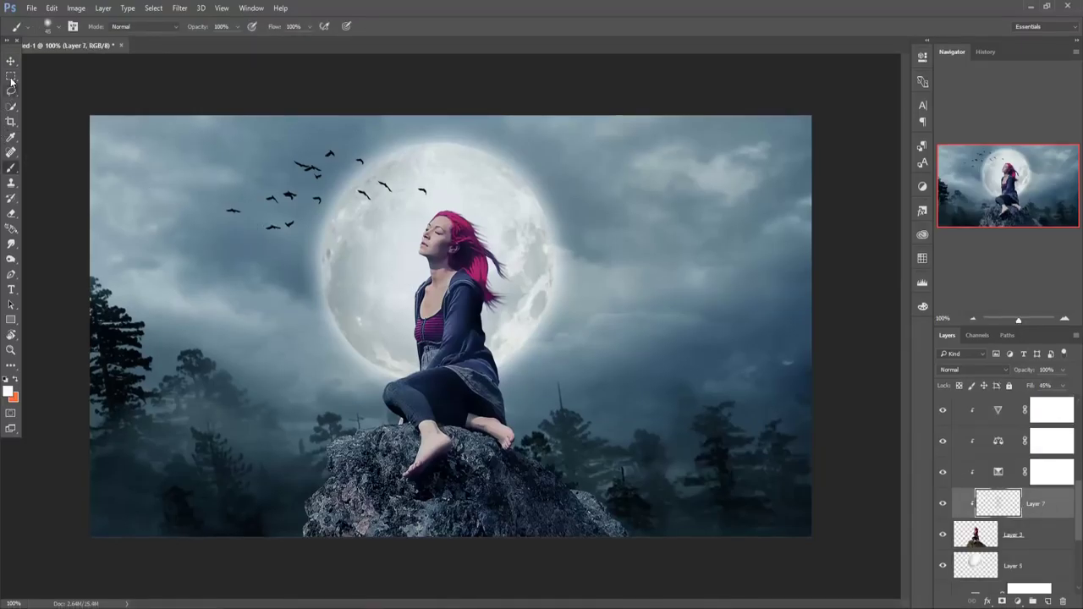
{"action": "left_click", "coordinate": [11, 62]}
On a new empty layer, paint soft light over the flyaway hair strands at 200% zoom.
{"action": "left_click", "coordinate": [11, 168]}
{"action": "left_click", "coordinate": [1049, 601]}
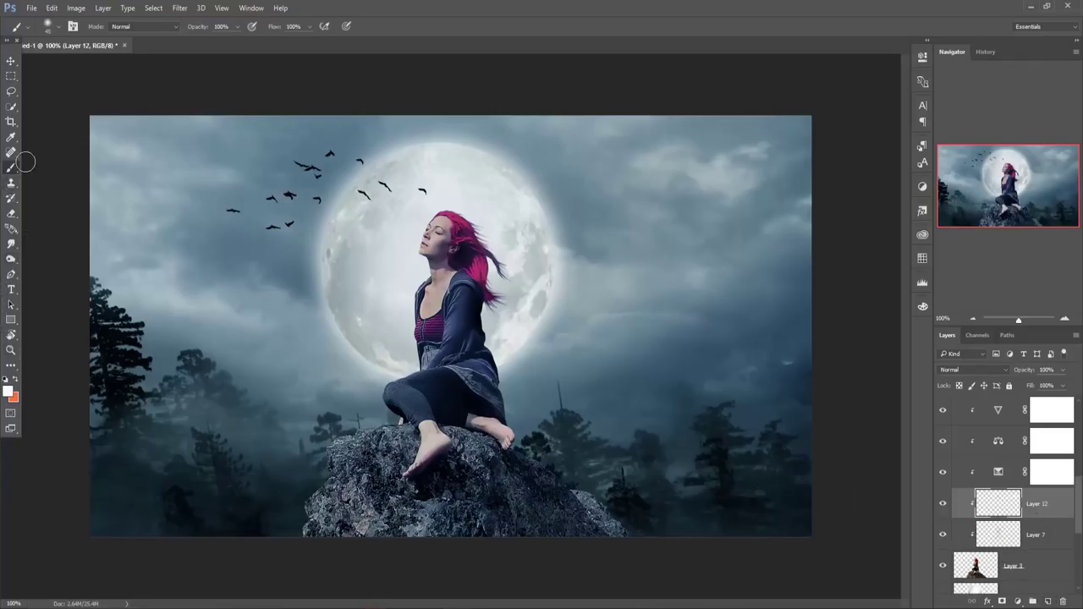
{"action": "left_click", "coordinate": [237, 25]}
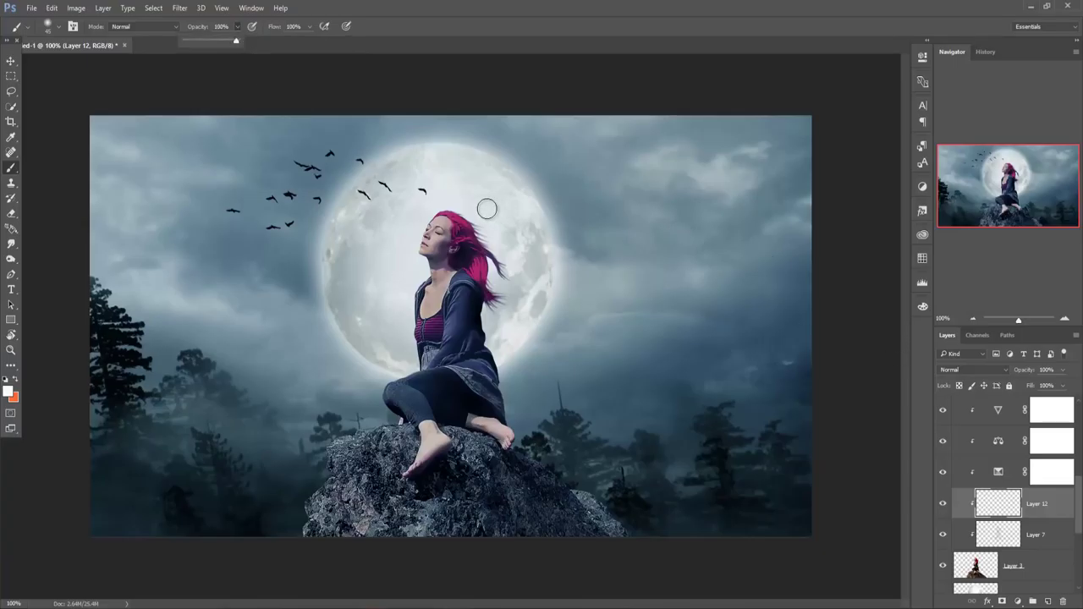
{"action": "key", "text": "ctrl+plus"}
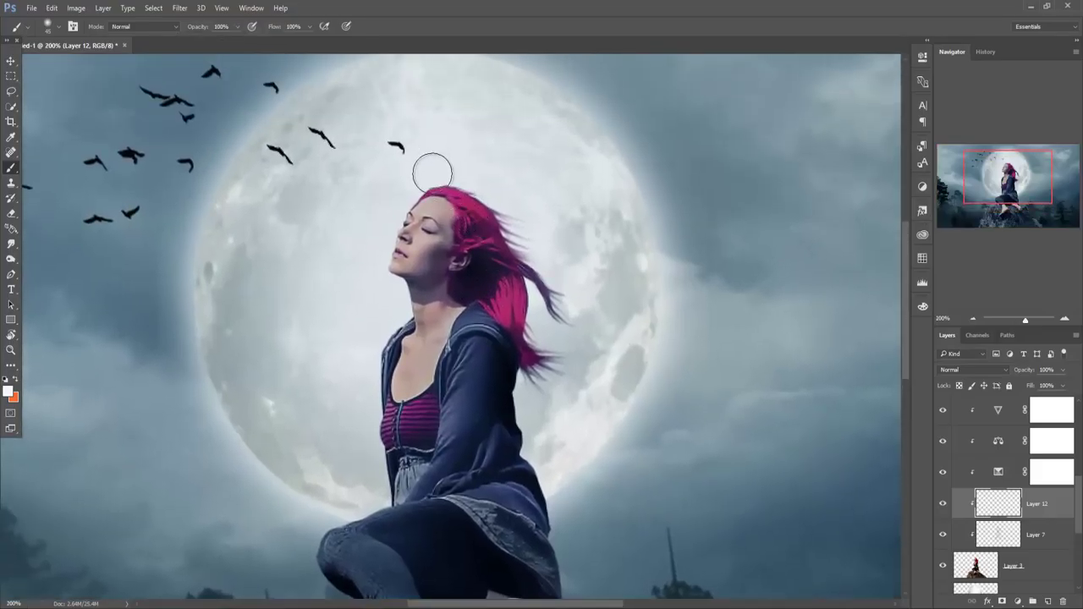
{"action": "mouse_move", "coordinate": [488, 183]}
{"action": "left_mouse_down"}
{"action": "mouse_move", "coordinate": [588, 409]}
{"action": "mouse_move", "coordinate": [554, 367]}
{"action": "mouse_move", "coordinate": [570, 412]}
{"action": "mouse_move", "coordinate": [537, 431]}
{"action": "mouse_move", "coordinate": [571, 500]}
{"action": "mouse_move", "coordinate": [564, 494]}
{"action": "mouse_move", "coordinate": [582, 566]}
{"action": "left_mouse_up"}
{"action": "left_click_drag", "start_coordinate": [624, 515], "coordinate": [624, 322]}
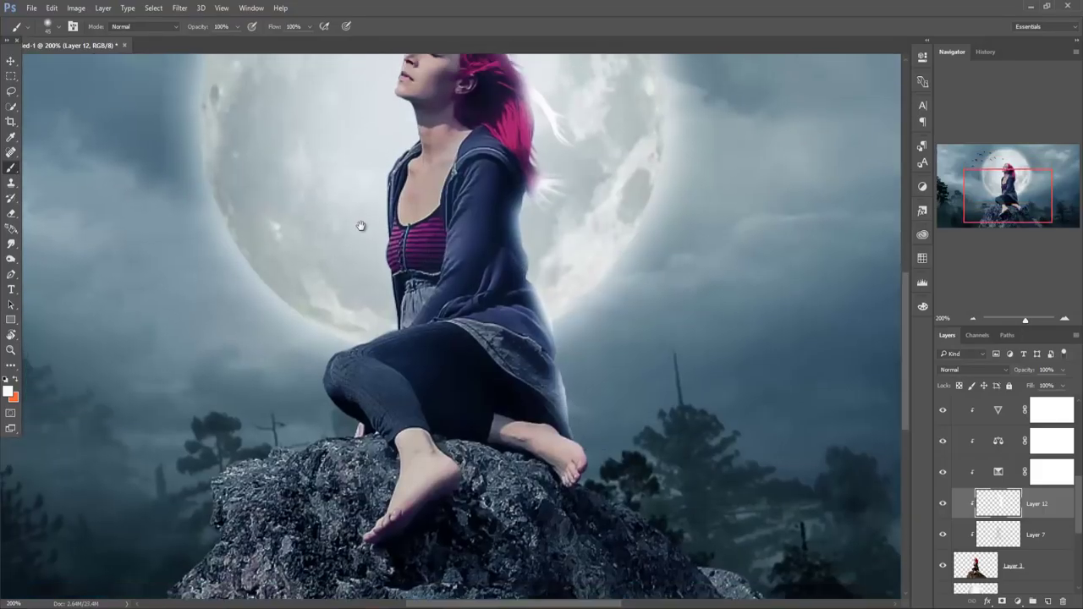
{"action": "left_click_drag", "start_coordinate": [347, 184], "coordinate": [363, 237]}
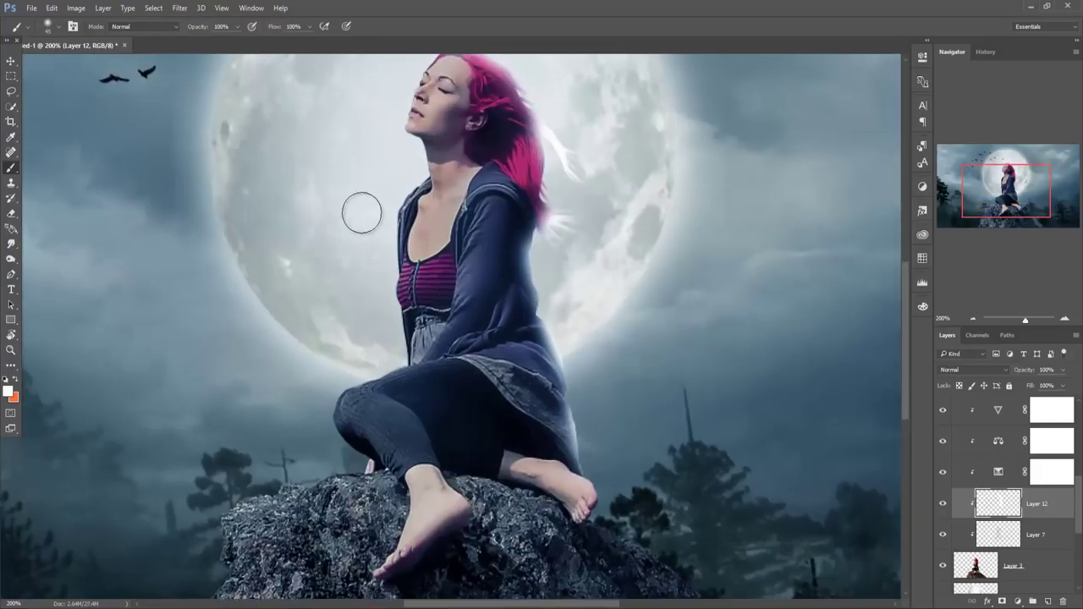
Paint soft rim light along the woman's left edge, knee and shin, undoing the rock-edge glow.
{"action": "mouse_move", "coordinate": [386, 188]}
{"action": "left_mouse_down"}
{"action": "mouse_move", "coordinate": [375, 285]}
{"action": "mouse_move", "coordinate": [389, 338]}
{"action": "mouse_move", "coordinate": [372, 372]}
{"action": "mouse_move", "coordinate": [321, 386]}
{"action": "mouse_move", "coordinate": [370, 367]}
{"action": "mouse_move", "coordinate": [321, 387]}
{"action": "mouse_move", "coordinate": [331, 394]}
{"action": "left_mouse_up"}
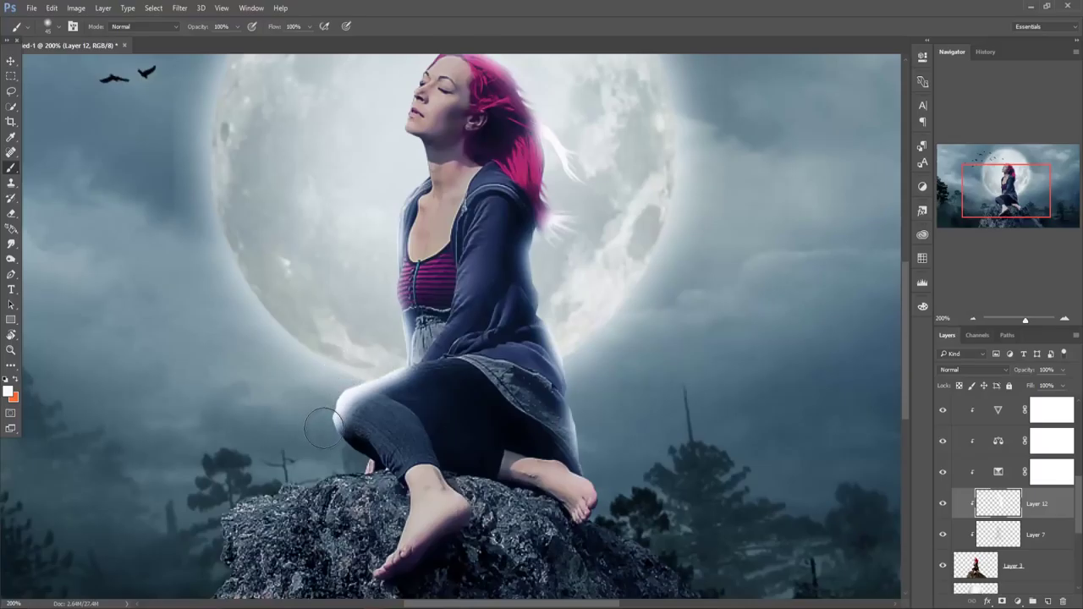
{"action": "left_click_drag", "start_coordinate": [304, 262], "coordinate": [304, 110]}
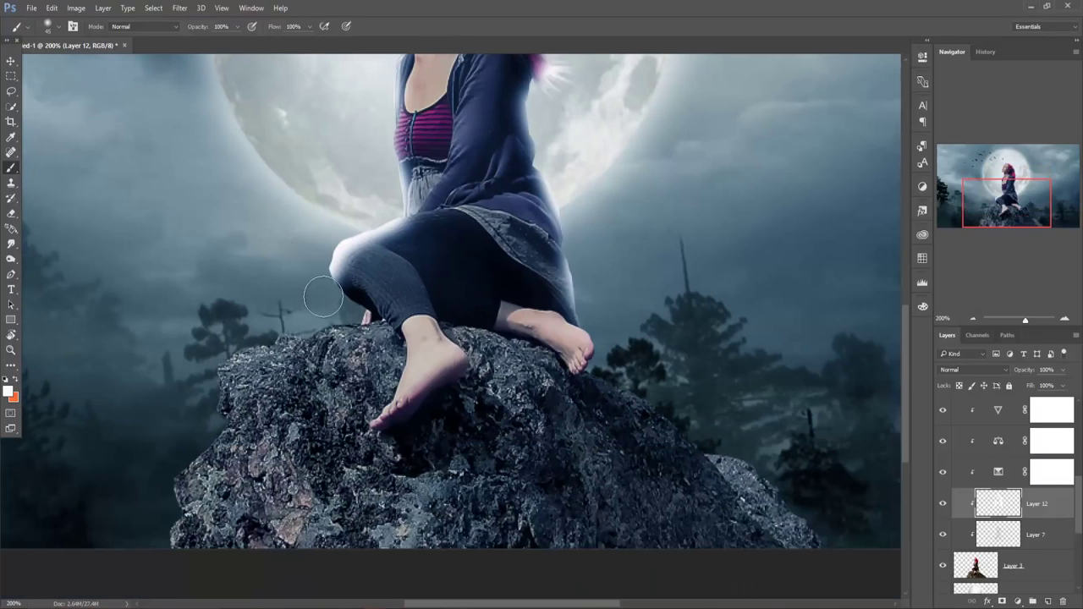
{"action": "mouse_move", "coordinate": [330, 289]}
{"action": "left_mouse_down"}
{"action": "mouse_move", "coordinate": [368, 324]}
{"action": "mouse_move", "coordinate": [327, 313]}
{"action": "left_mouse_up"}
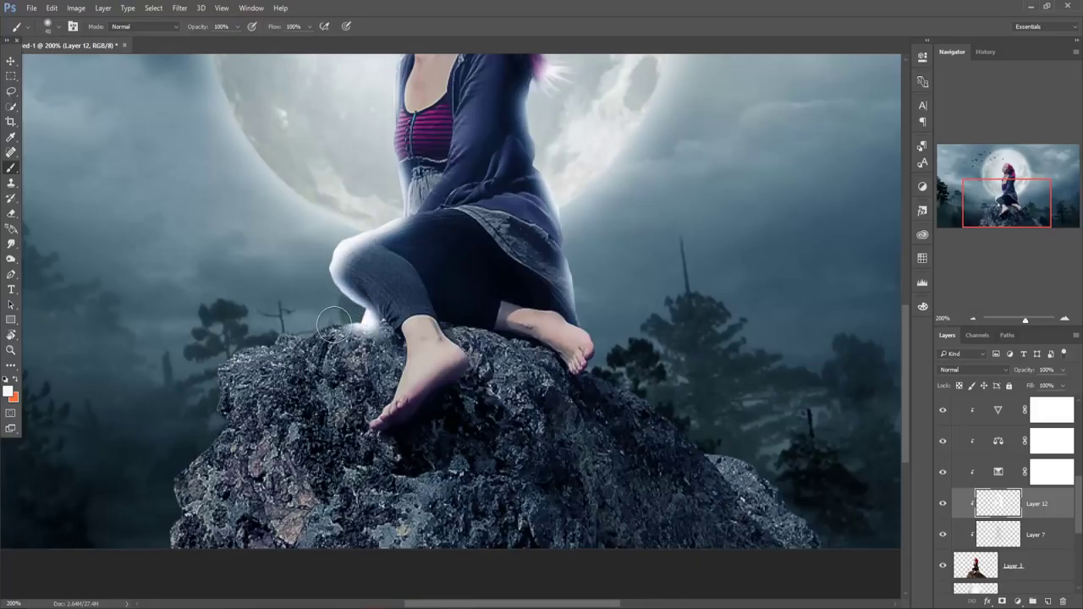
{"action": "mouse_move", "coordinate": [226, 337]}
{"action": "left_mouse_down"}
{"action": "mouse_move", "coordinate": [218, 398]}
{"action": "mouse_move", "coordinate": [157, 494]}
{"action": "left_mouse_up"}
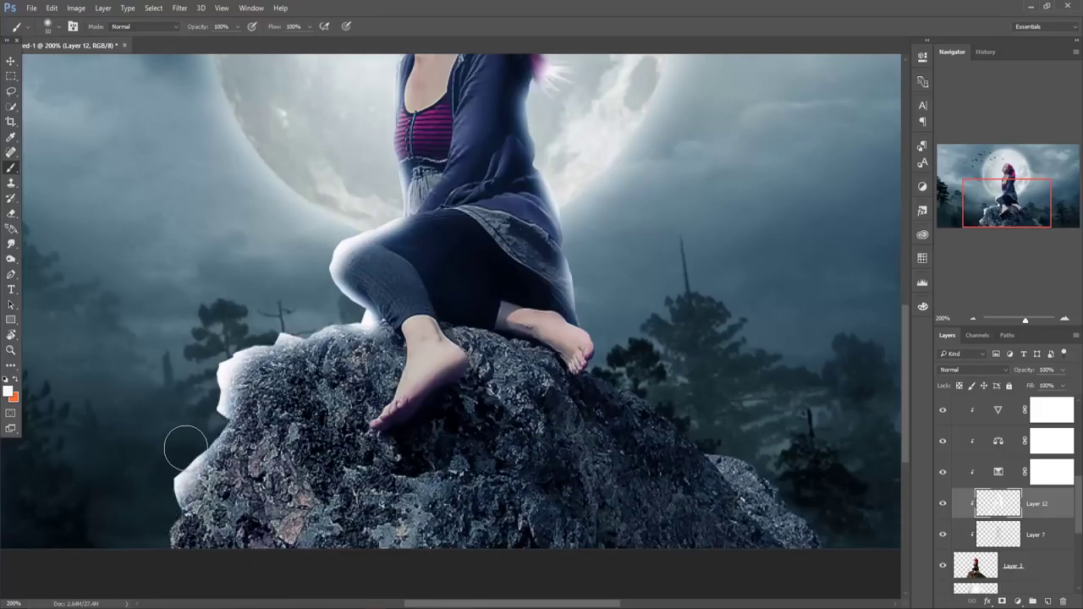
{"action": "left_click_drag", "start_coordinate": [194, 426], "coordinate": [150, 556]}
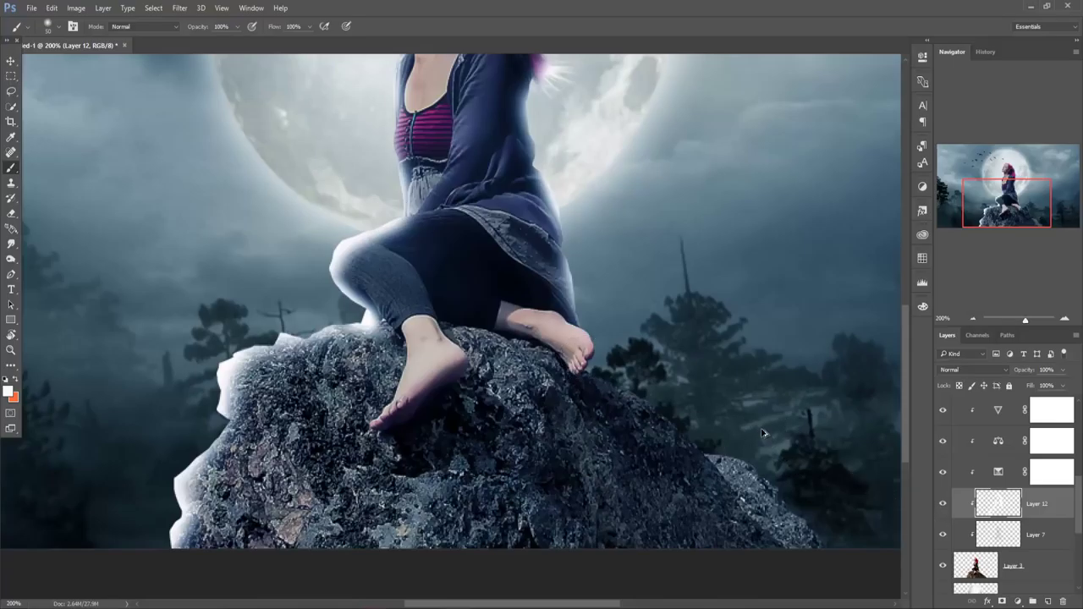
{"action": "key", "text": "ctrl+alt+z"}
{"action": "key", "text": "ctrl+alt+z"}
{"action": "key", "text": "ctrl+alt+z"}
{"action": "key", "text": "ctrl+alt+z"}
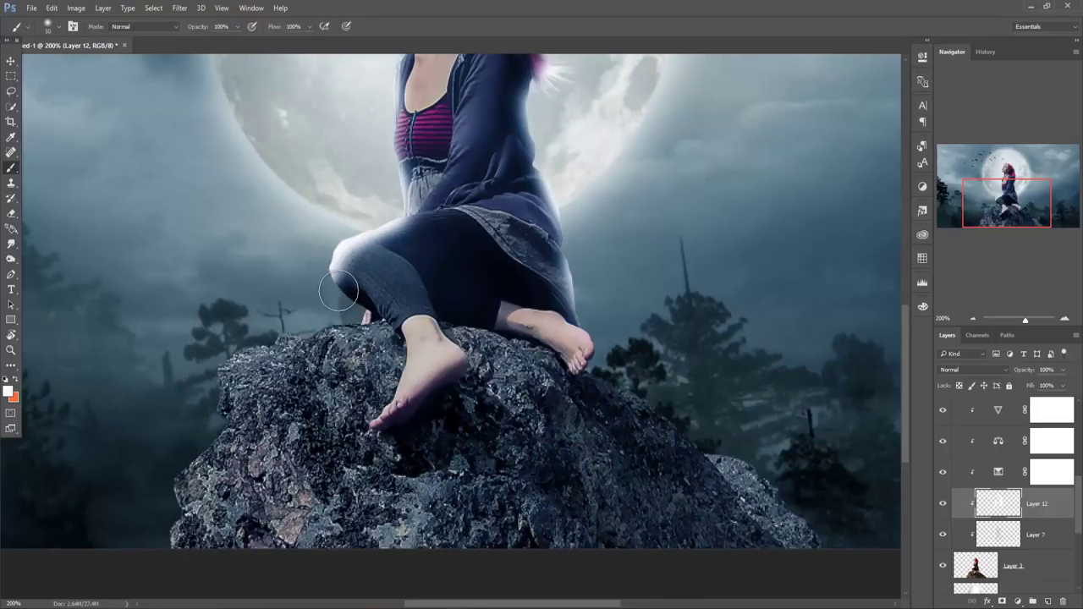
With a smaller brush at 39% opacity, brighten the rock's top and upper-right edges.
{"action": "key", "text": "bracketleft"}
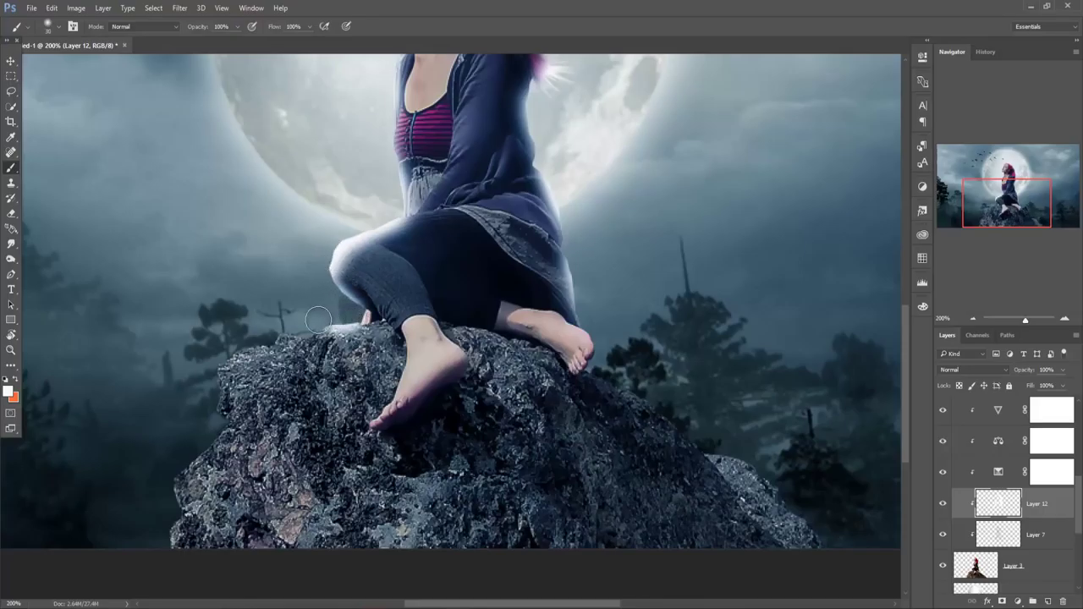
{"action": "left_click", "coordinate": [237, 27]}
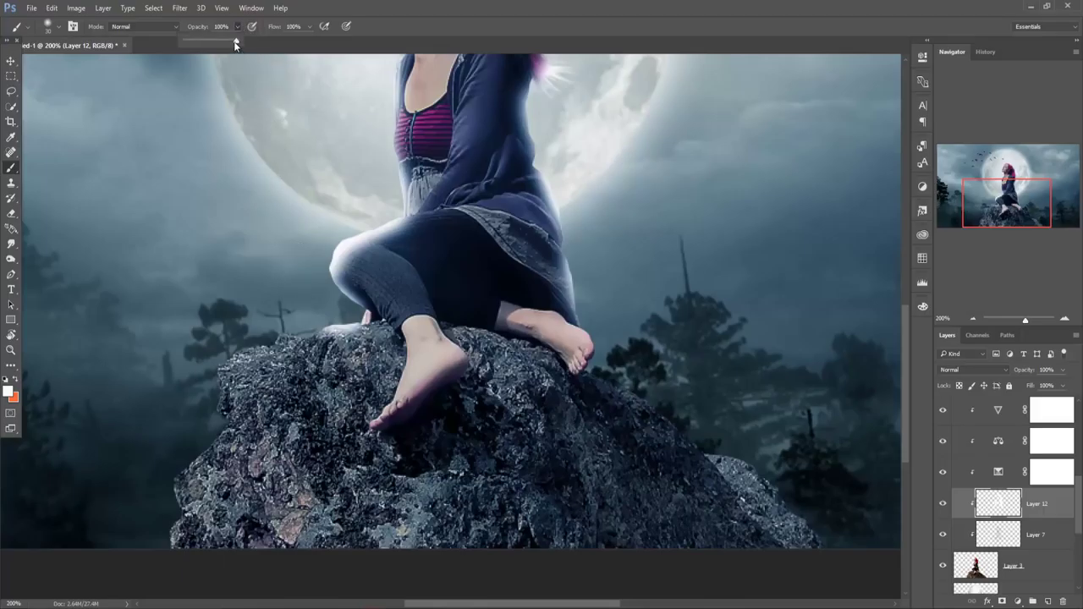
{"action": "left_click", "coordinate": [321, 321]}
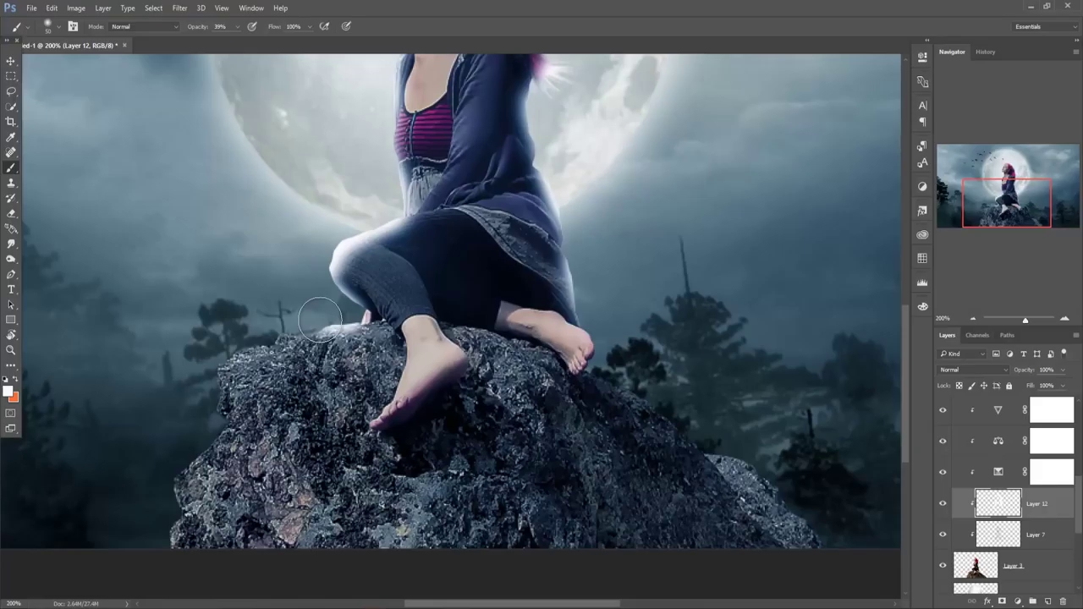
{"action": "mouse_move", "coordinate": [318, 326]}
{"action": "left_mouse_down"}
{"action": "mouse_move", "coordinate": [269, 338]}
{"action": "mouse_move", "coordinate": [224, 381]}
{"action": "mouse_move", "coordinate": [161, 563]}
{"action": "left_mouse_up"}
{"action": "mouse_move", "coordinate": [635, 375]}
{"action": "left_mouse_down"}
{"action": "mouse_move", "coordinate": [617, 368]}
{"action": "mouse_move", "coordinate": [687, 437]}
{"action": "mouse_move", "coordinate": [783, 498]}
{"action": "mouse_move", "coordinate": [822, 546]}
{"action": "left_mouse_up"}
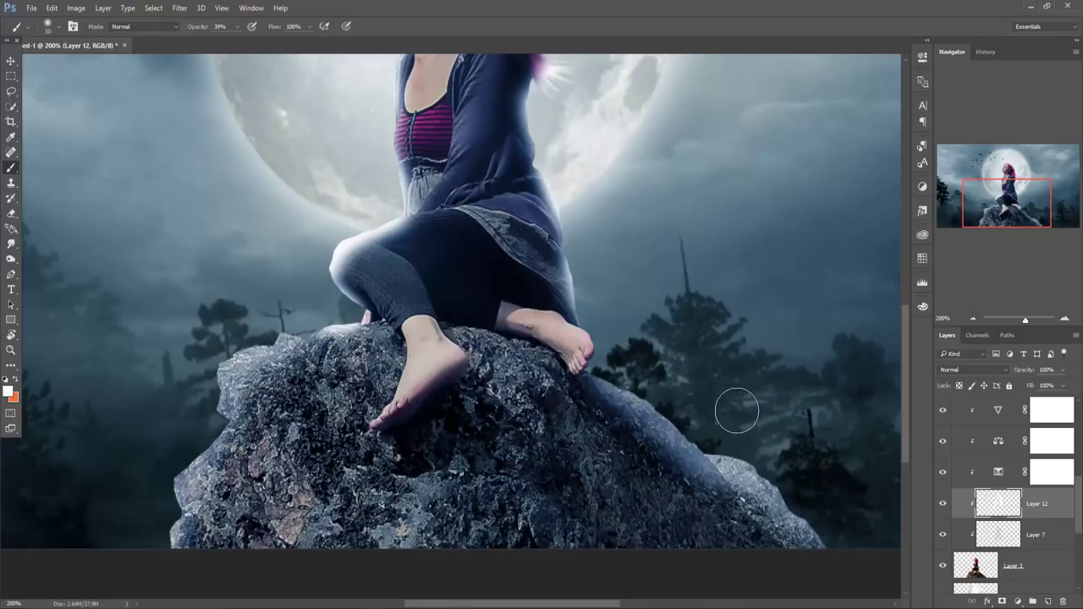
Try a soft glow along the hair's right edge, then undo it.
{"action": "scroll", "coordinate": [685, 393], "scroll_direction": "up", "scroll_amount": 2}
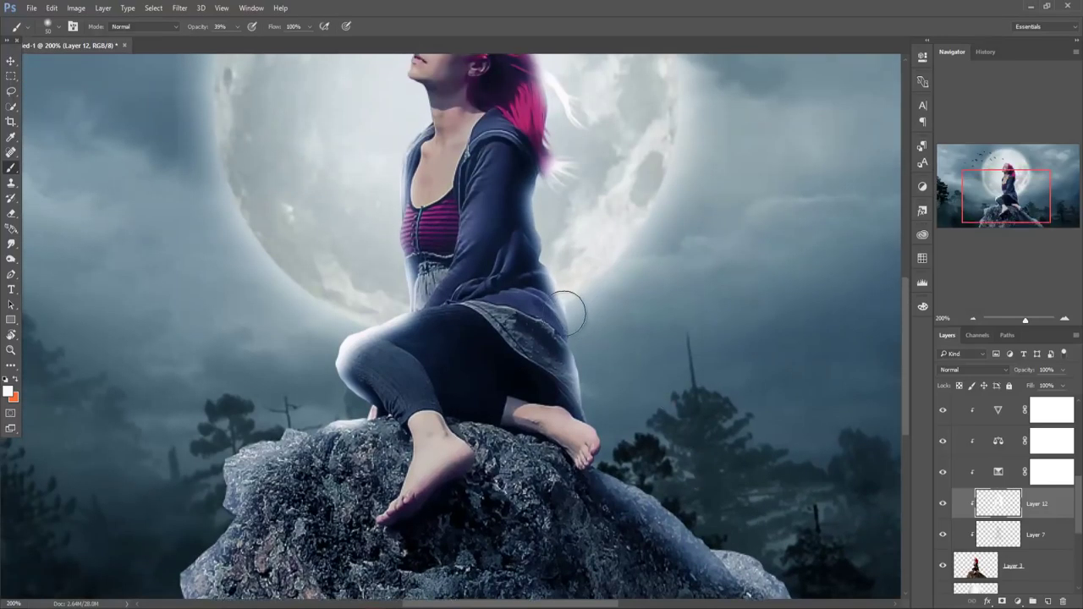
{"action": "scroll", "coordinate": [601, 271], "scroll_direction": "up", "scroll_amount": 3}
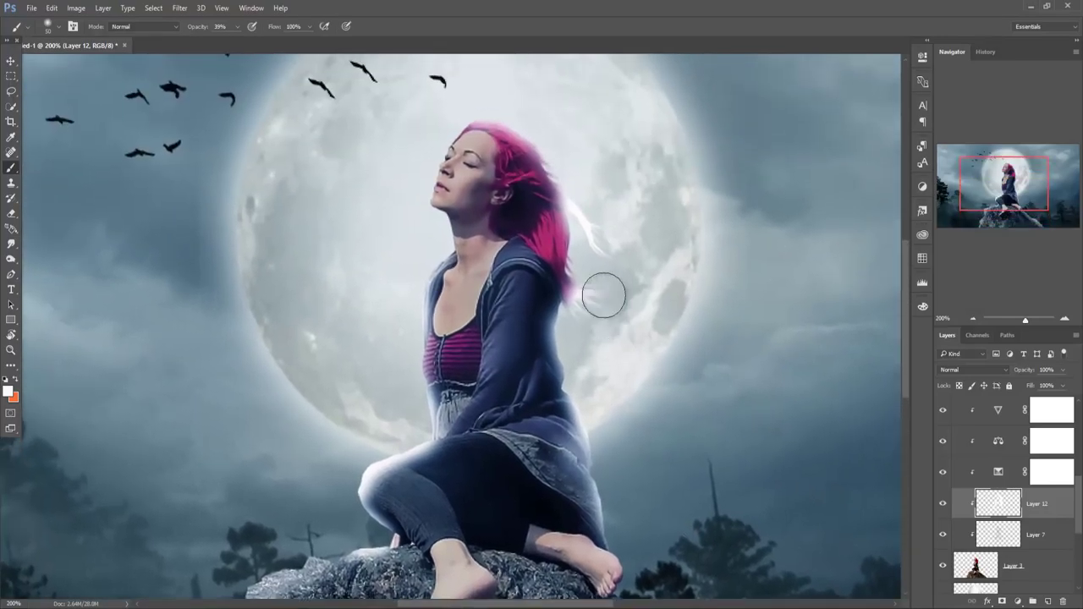
{"action": "left_click_drag", "start_coordinate": [543, 178], "coordinate": [580, 280]}
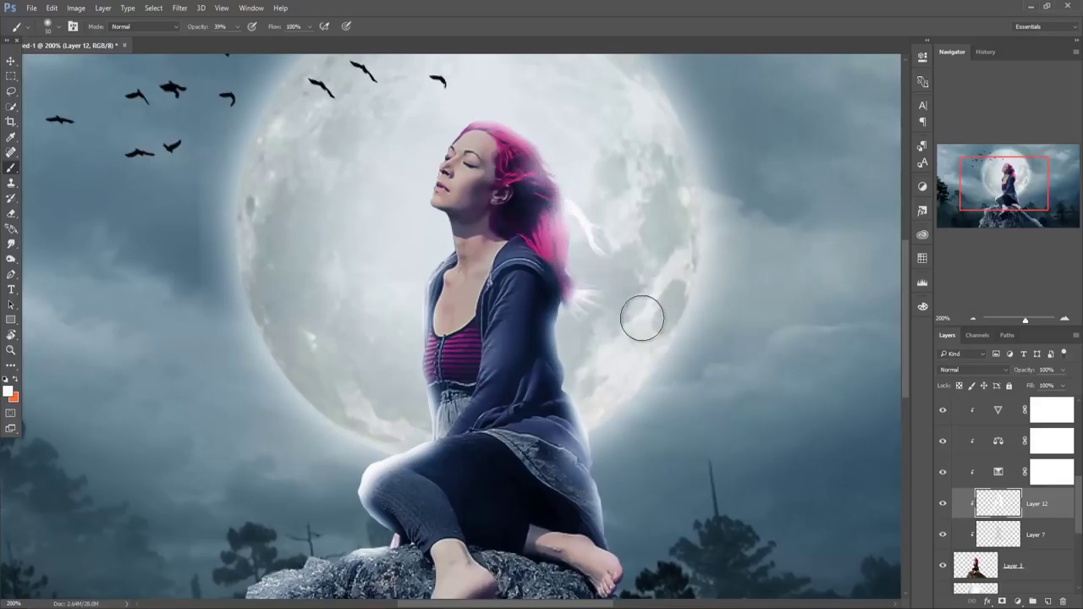
{"action": "mouse_move", "coordinate": [556, 157]}
{"action": "left_mouse_down"}
{"action": "mouse_move", "coordinate": [583, 259]}
{"action": "mouse_move", "coordinate": [550, 163]}
{"action": "left_mouse_up"}
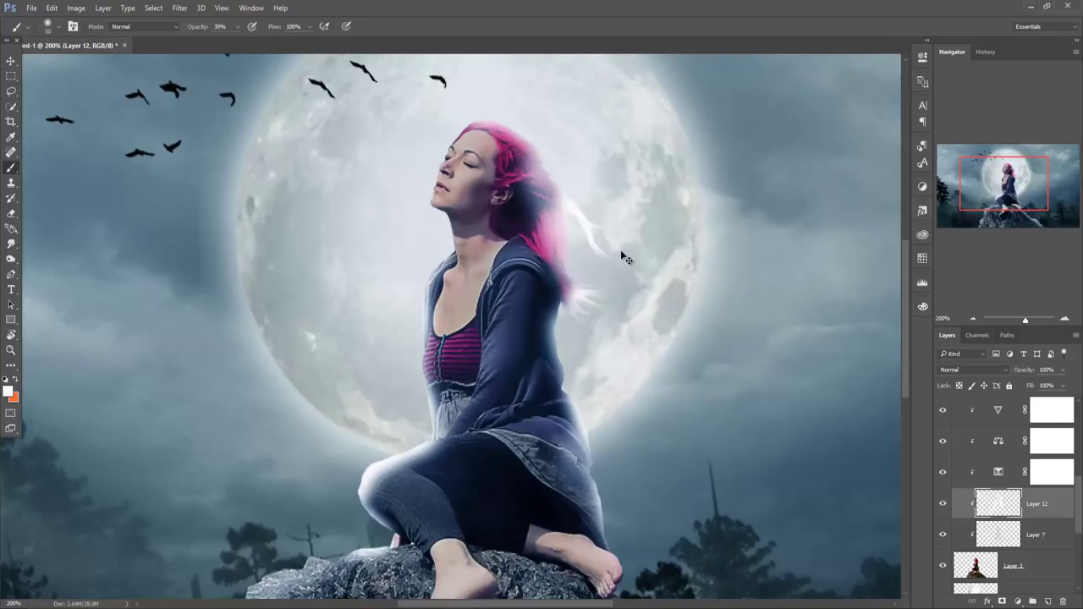
{"action": "key", "text": "ctrl+alt+z"}
{"action": "key", "text": "ctrl+alt+z"}
{"action": "key", "text": "ctrl+alt+z"}
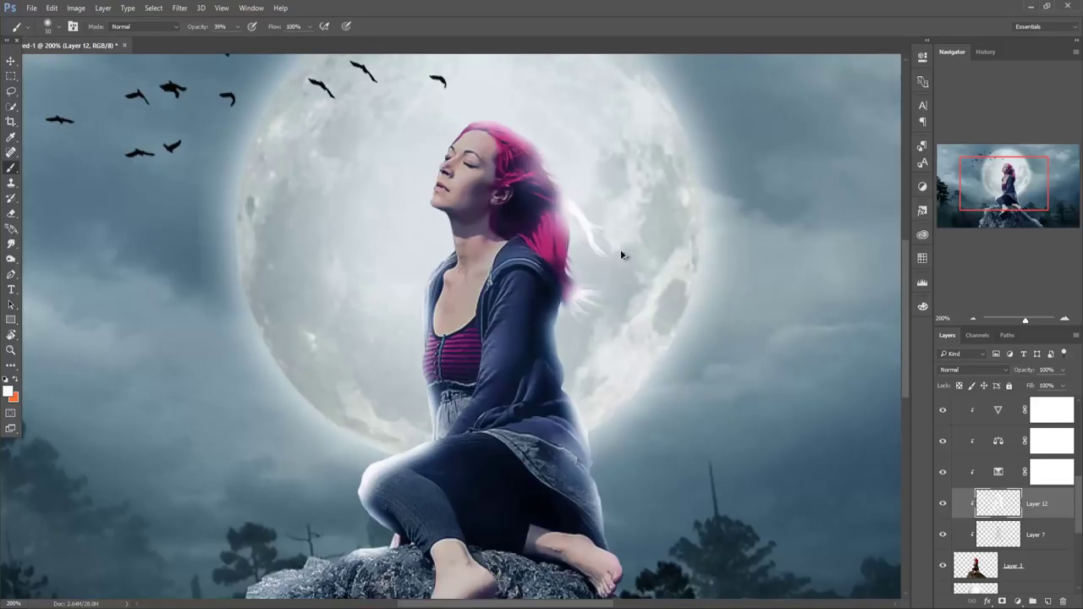
{"action": "key", "text": "ctrl+alt+z"}
{"action": "key", "text": "ctrl+alt+z"}
{"action": "key", "text": "ctrl+alt+z"}
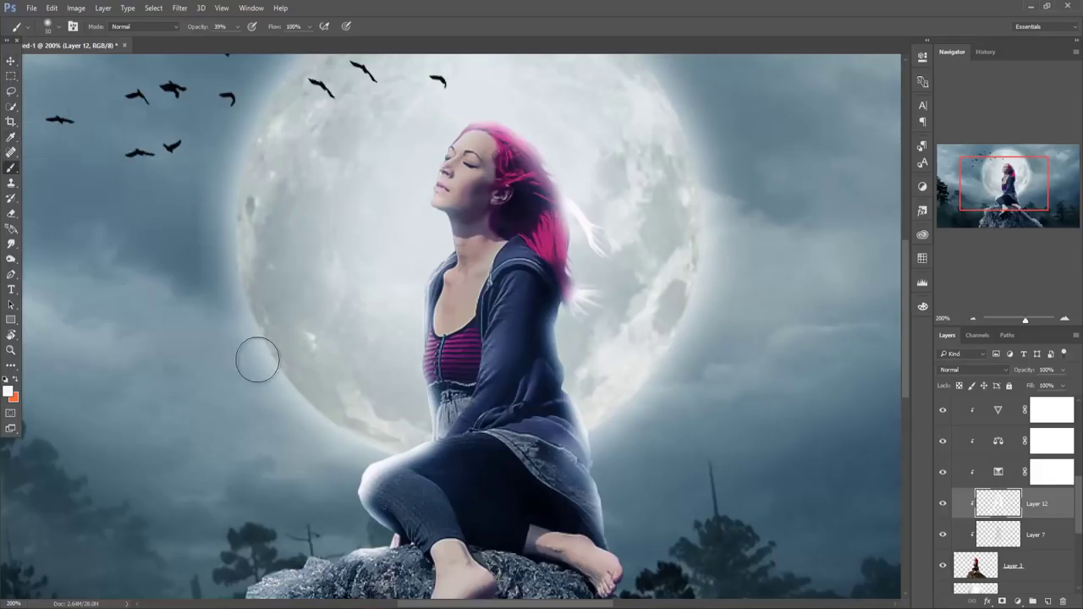
Lightly brighten the rock's top-left, left and right slope areas.
{"action": "left_click_drag", "start_coordinate": [293, 415], "coordinate": [339, 220]}
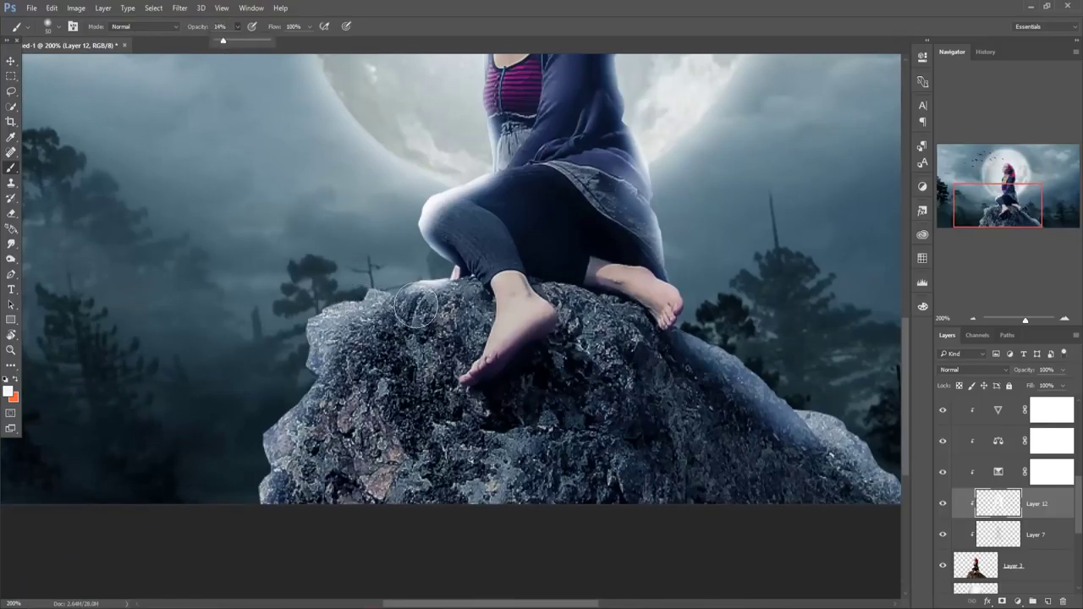
{"action": "left_click_drag", "start_coordinate": [417, 306], "coordinate": [383, 317]}
{"action": "mouse_move", "coordinate": [320, 375]}
{"action": "left_mouse_down"}
{"action": "mouse_move", "coordinate": [322, 461]}
{"action": "mouse_move", "coordinate": [446, 308]}
{"action": "left_mouse_up"}
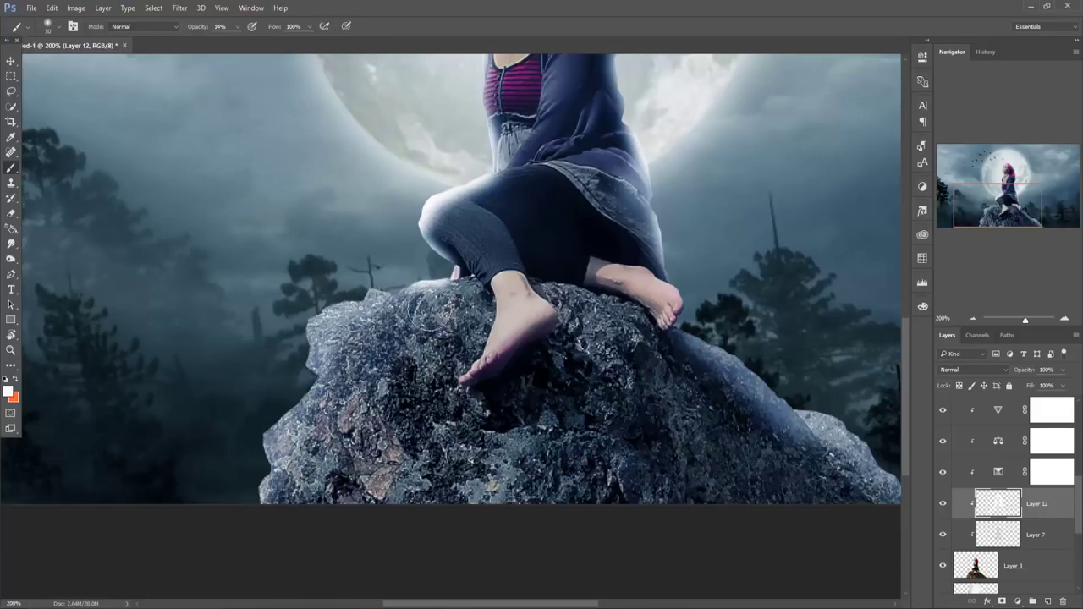
{"action": "left_click_drag", "start_coordinate": [730, 407], "coordinate": [865, 490]}
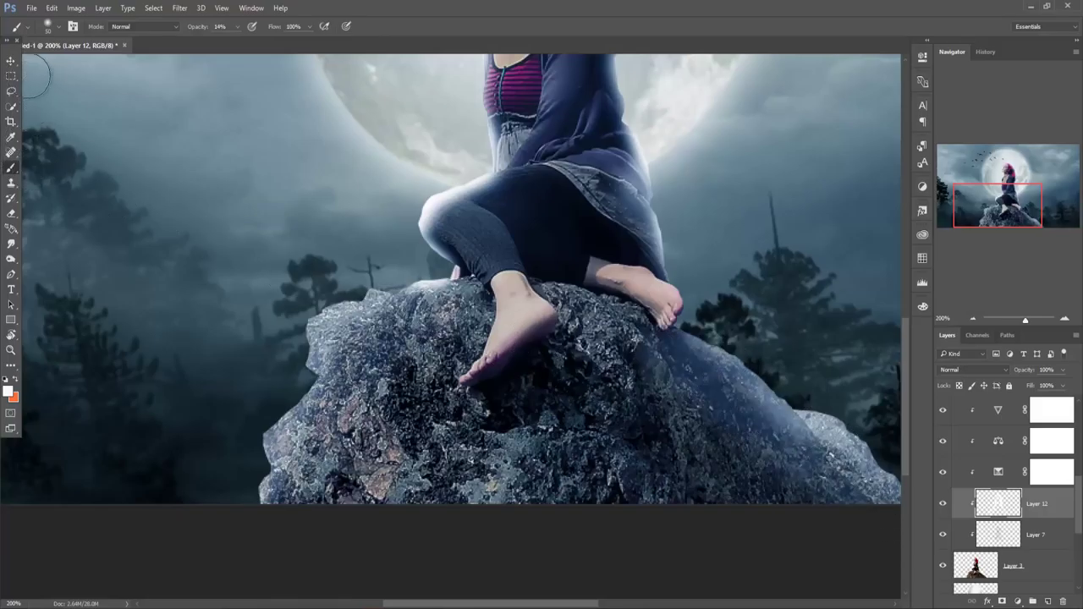
{"action": "left_click", "coordinate": [10, 62]}
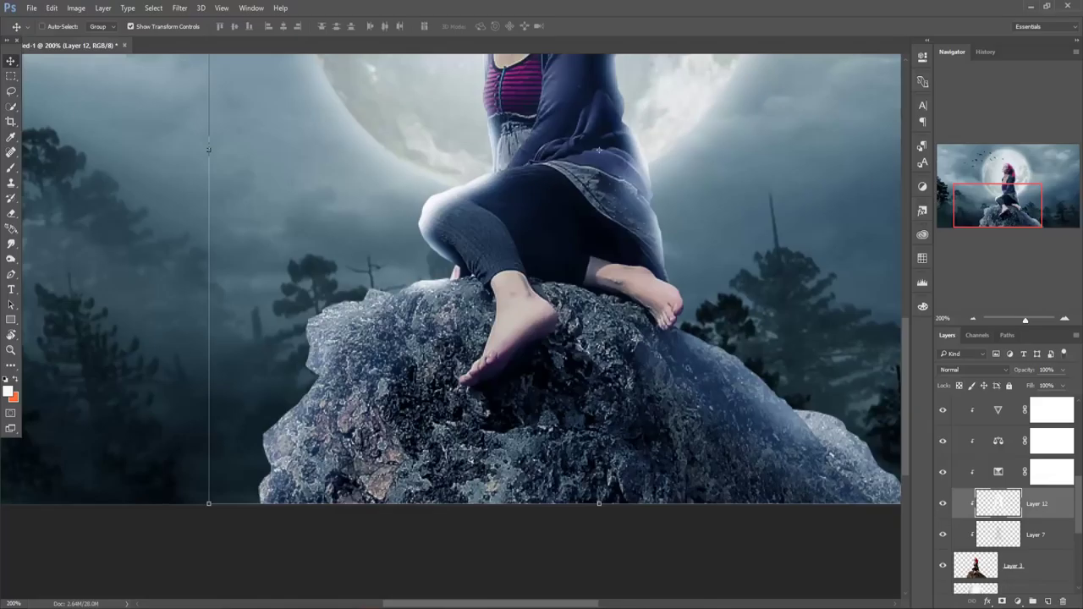
Mask Layer 12 and paint at 9% opacity to faintly fade the knee rim light.
{"action": "left_click", "coordinate": [1004, 601]}
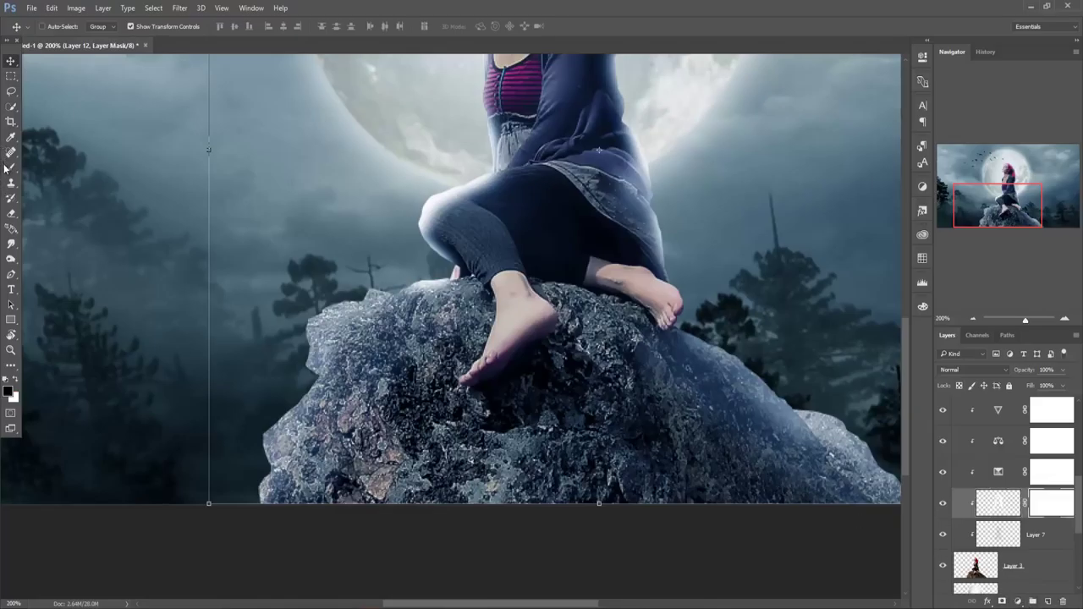
{"action": "left_click", "coordinate": [11, 167]}
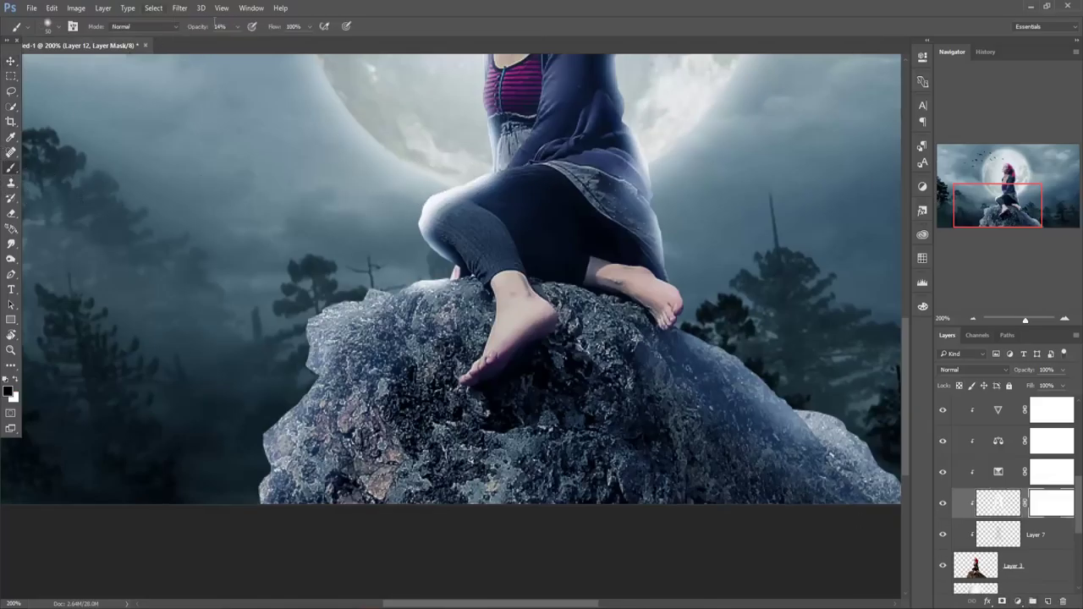
{"action": "left_click", "coordinate": [237, 28]}
{"action": "left_click", "coordinate": [472, 165]}
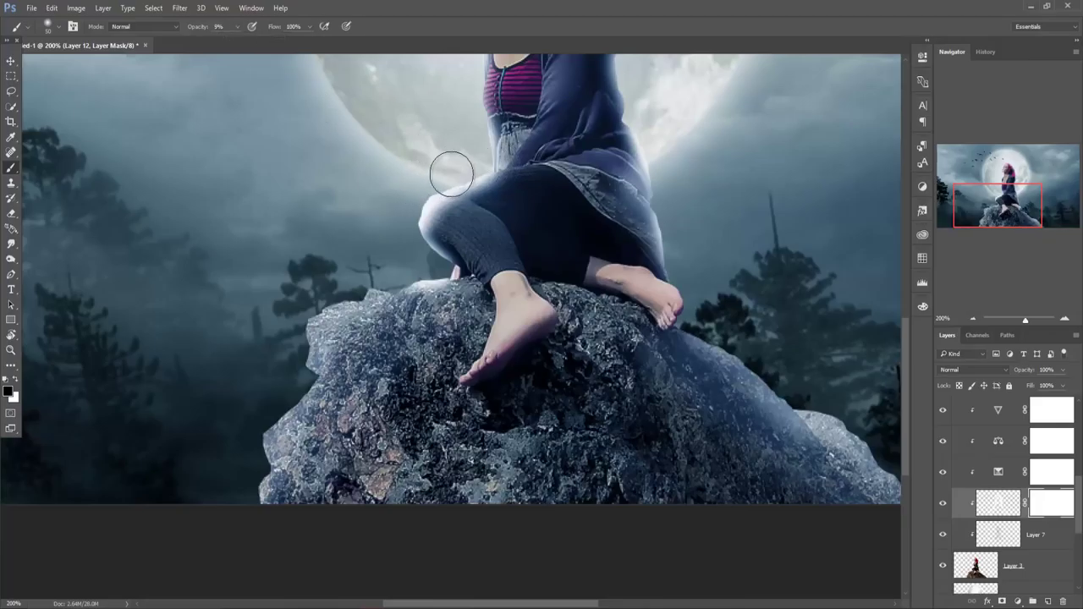
{"action": "mouse_move", "coordinate": [431, 194]}
{"action": "left_mouse_down"}
{"action": "mouse_move", "coordinate": [435, 182]}
{"action": "mouse_move", "coordinate": [411, 193]}
{"action": "mouse_move", "coordinate": [416, 230]}
{"action": "mouse_move", "coordinate": [478, 172]}
{"action": "left_mouse_up"}
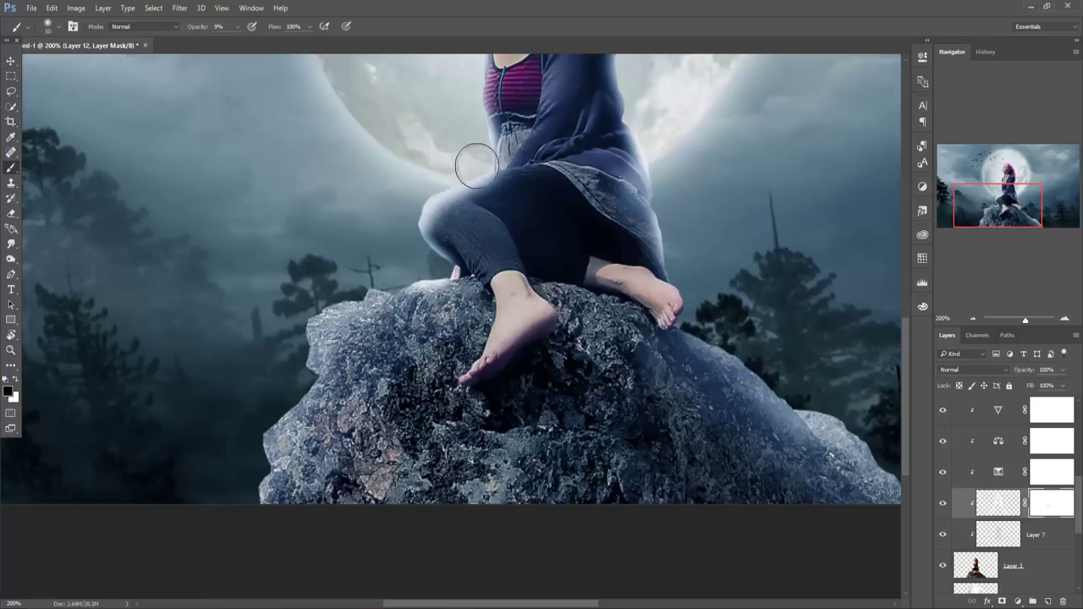
{"action": "left_click", "coordinate": [10, 60]}
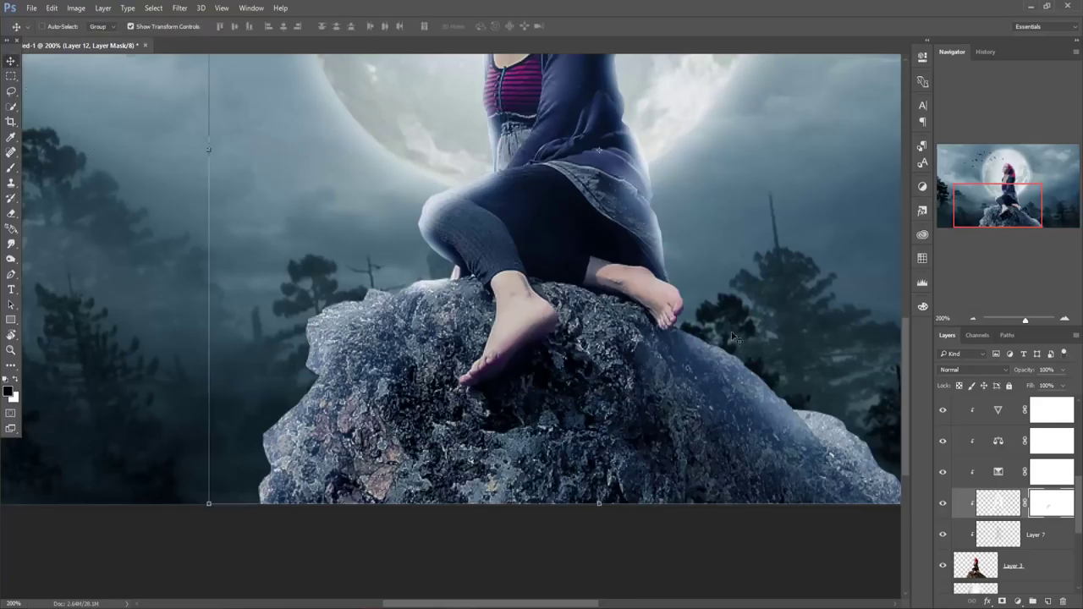
Stamp all visible layers into Layer 13 above Vibrance 4 and open the Camera Raw Filter.
{"action": "key", "text": "ctrl+minus"}
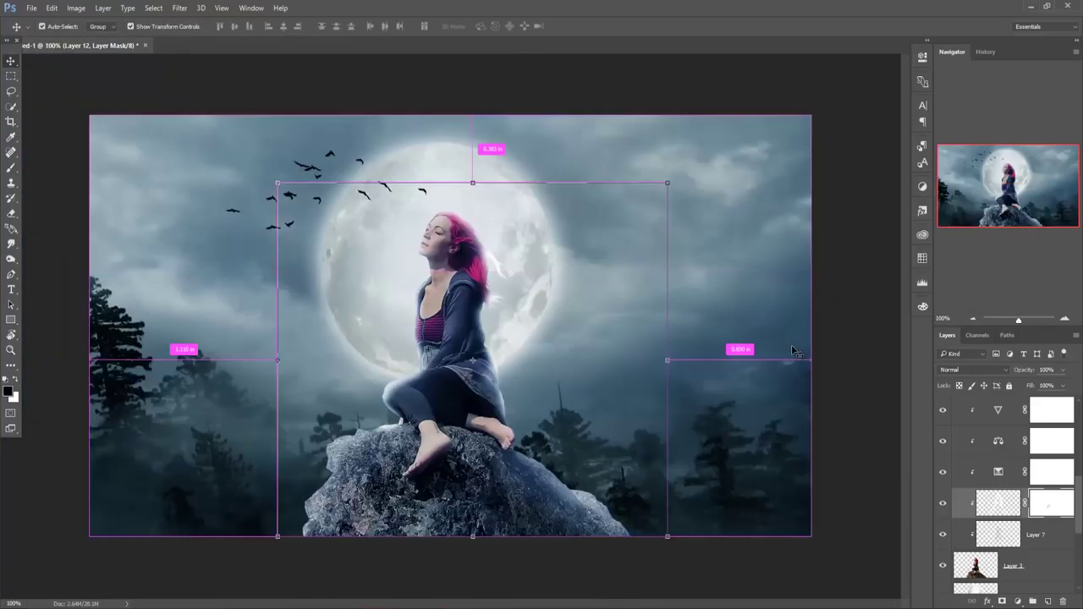
{"action": "scroll", "coordinate": [1042, 471], "scroll_direction": "up", "scroll_amount": 2}
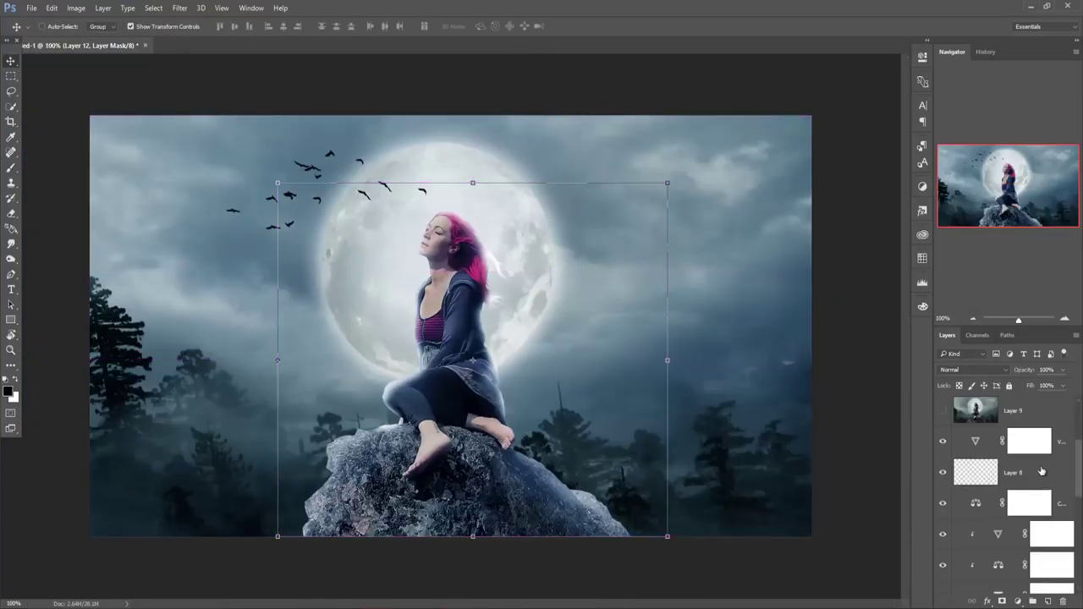
{"action": "left_click", "coordinate": [1061, 449]}
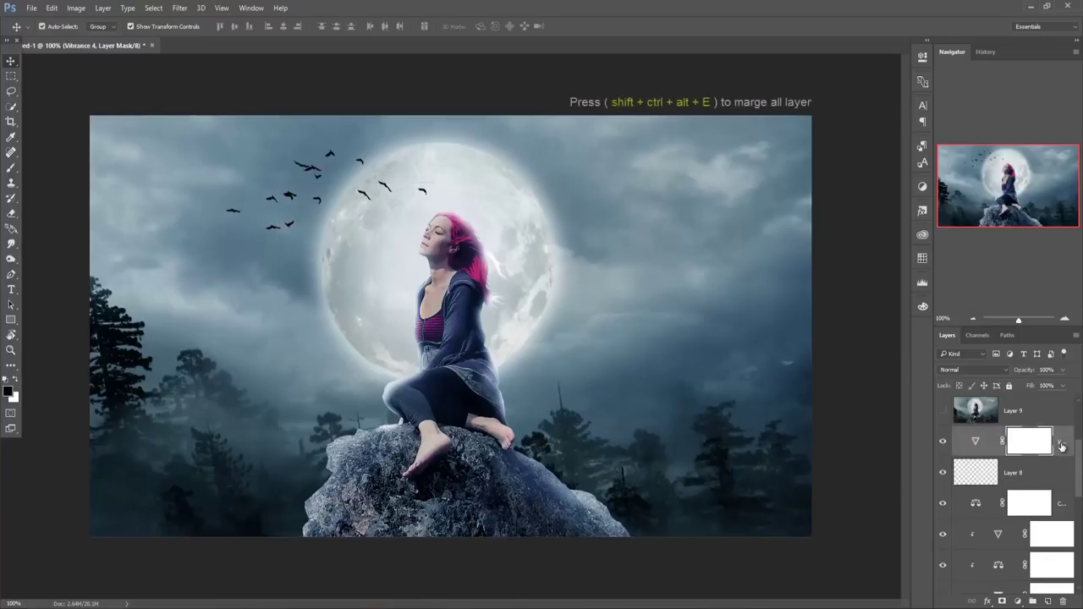
{"action": "key", "text": "shift+ctrl+alt+e"}
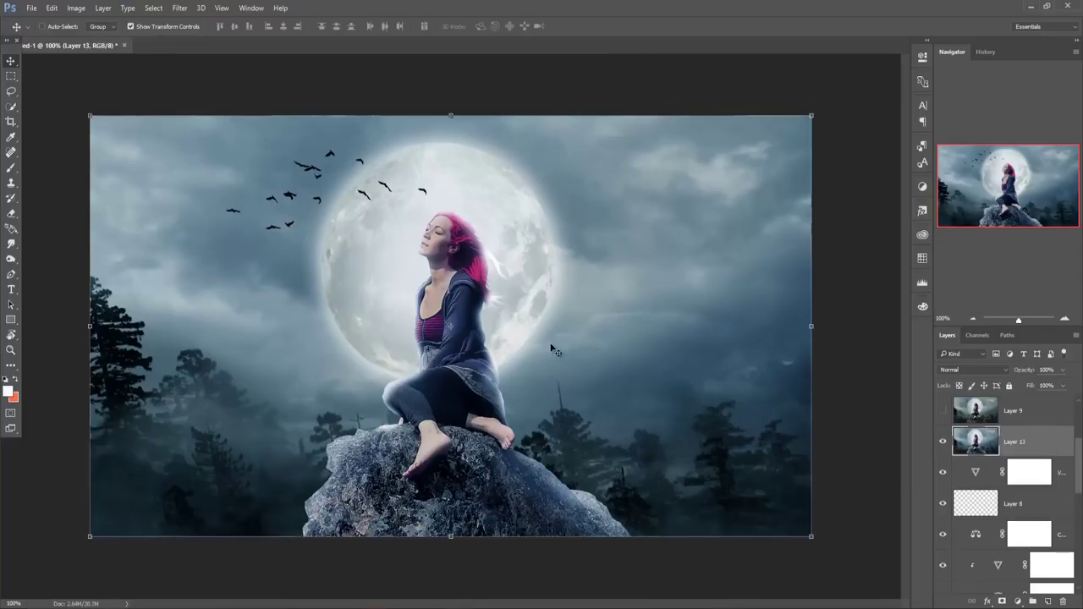
{"action": "left_click", "coordinate": [180, 8]}
{"action": "left_click", "coordinate": [198, 76]}
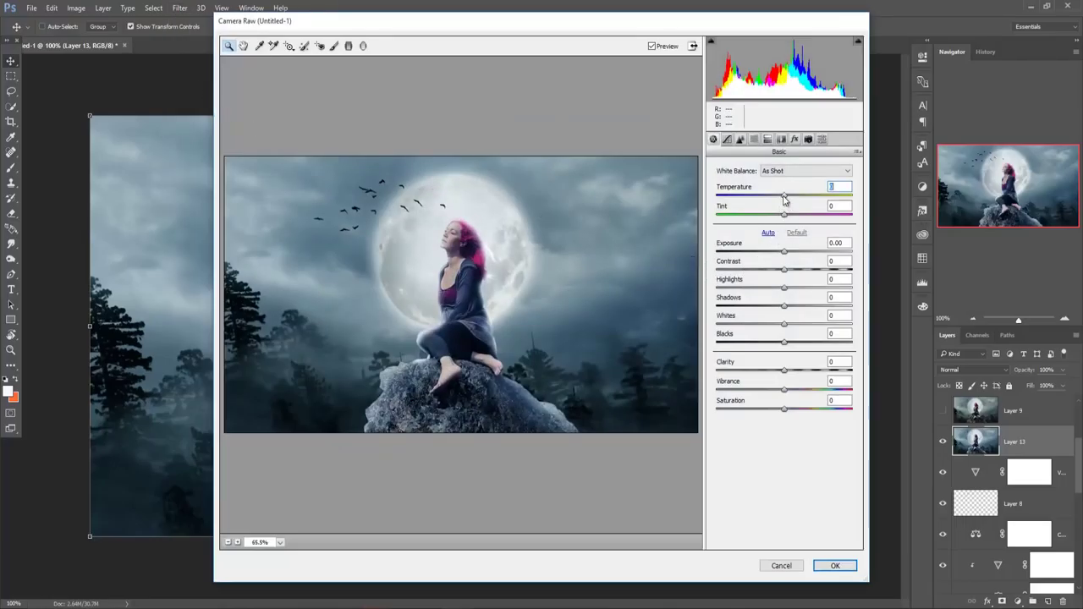
Cool the image to Temperature -12, lower exposure, and add a slight dark vignette.
{"action": "left_click_drag", "start_coordinate": [785, 195], "coordinate": [777, 205]}
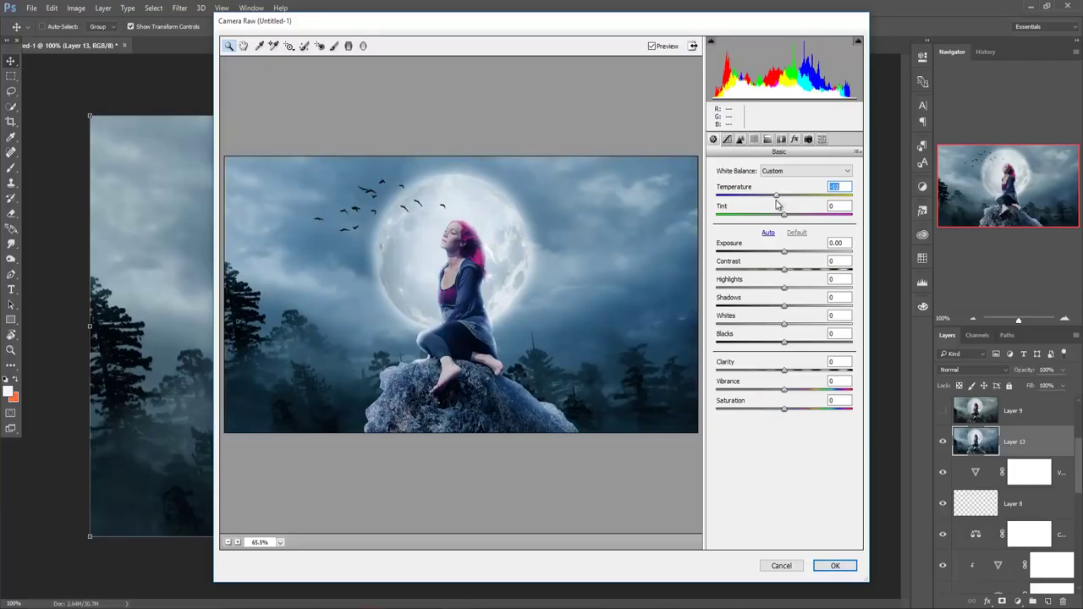
{"action": "left_click_drag", "start_coordinate": [785, 252], "coordinate": [779, 254]}
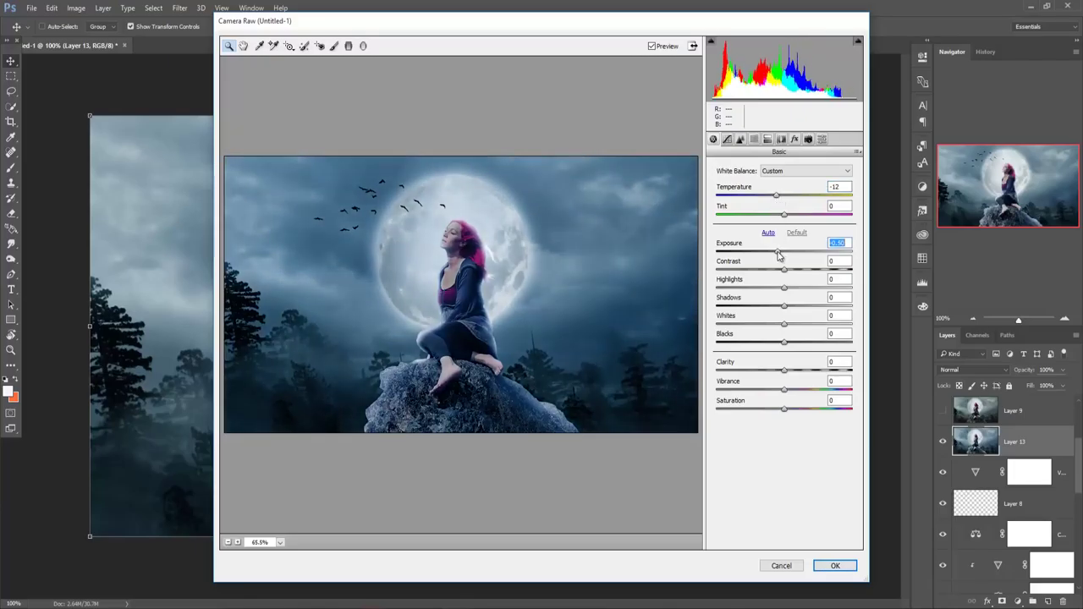
{"action": "left_click_drag", "start_coordinate": [778, 255], "coordinate": [784, 254]}
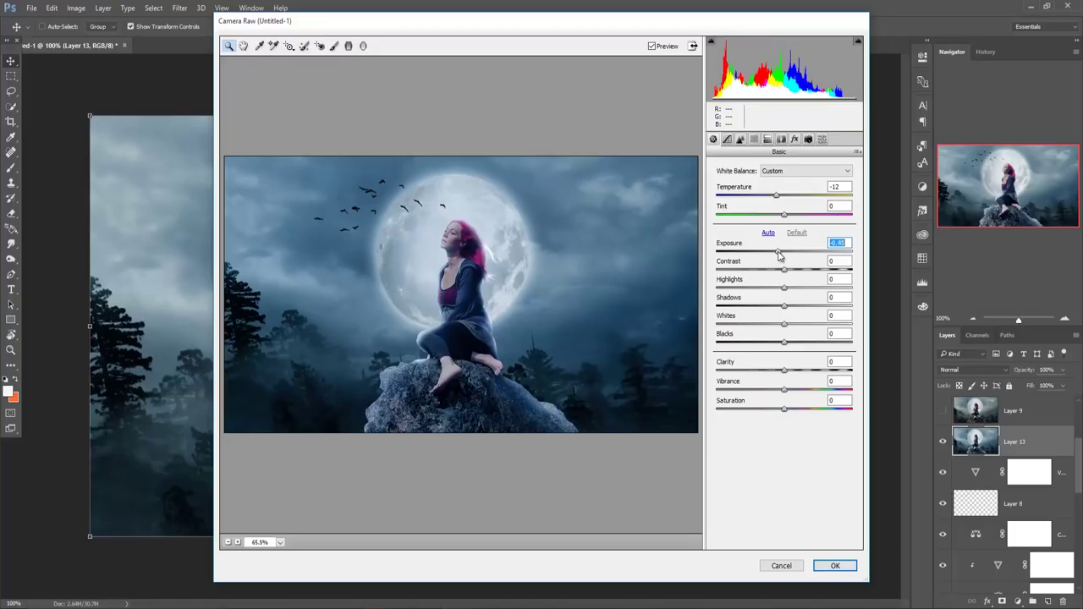
{"action": "left_click", "coordinate": [728, 139]}
{"action": "left_click", "coordinate": [739, 140]}
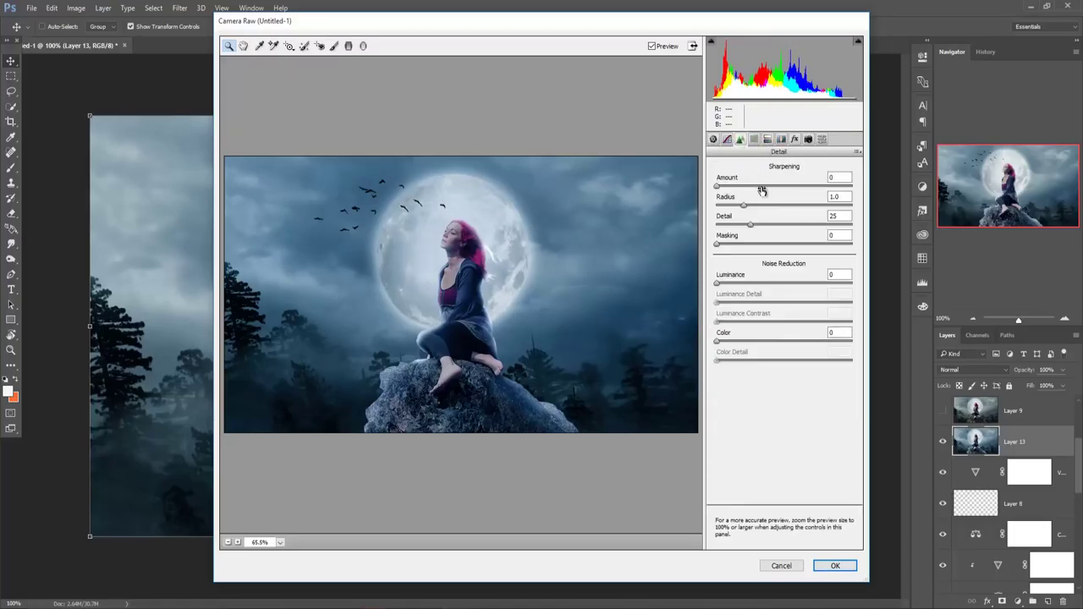
{"action": "left_click", "coordinate": [796, 139]}
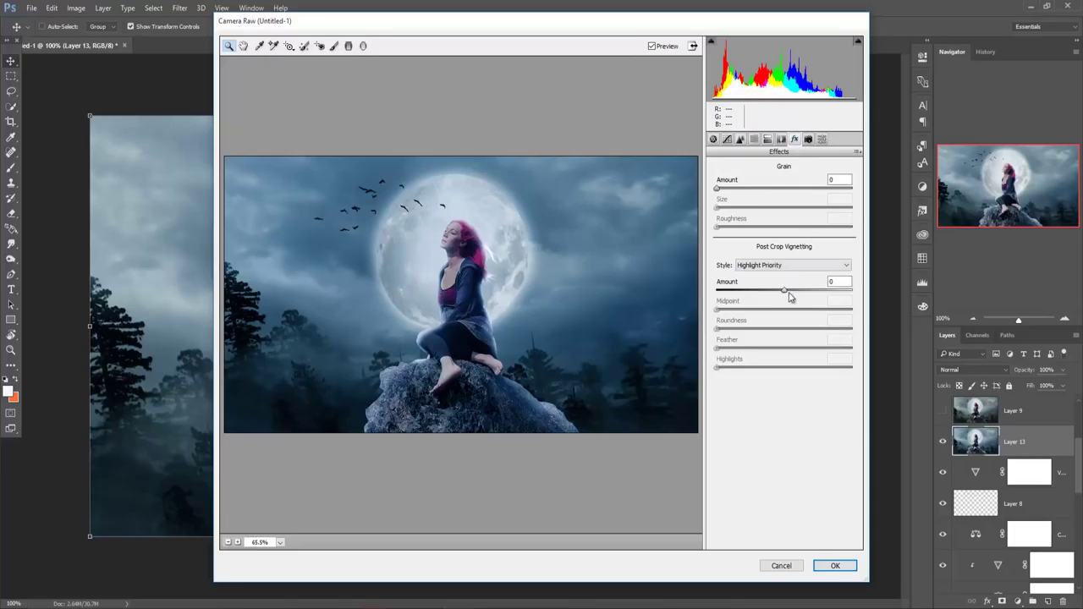
{"action": "left_click_drag", "start_coordinate": [783, 292], "coordinate": [776, 293]}
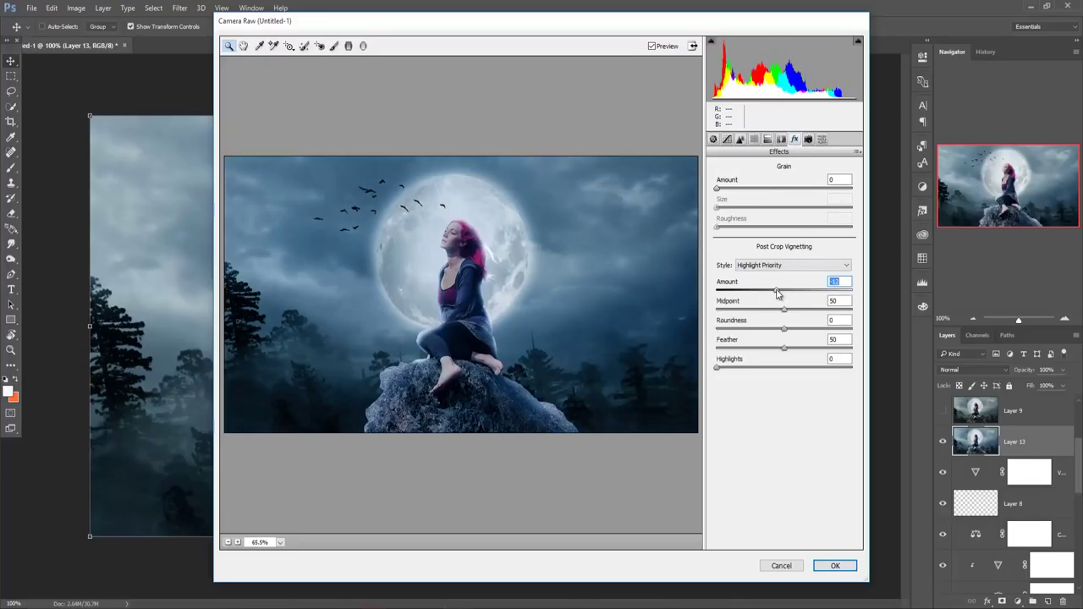
{"action": "left_click", "coordinate": [714, 138]}
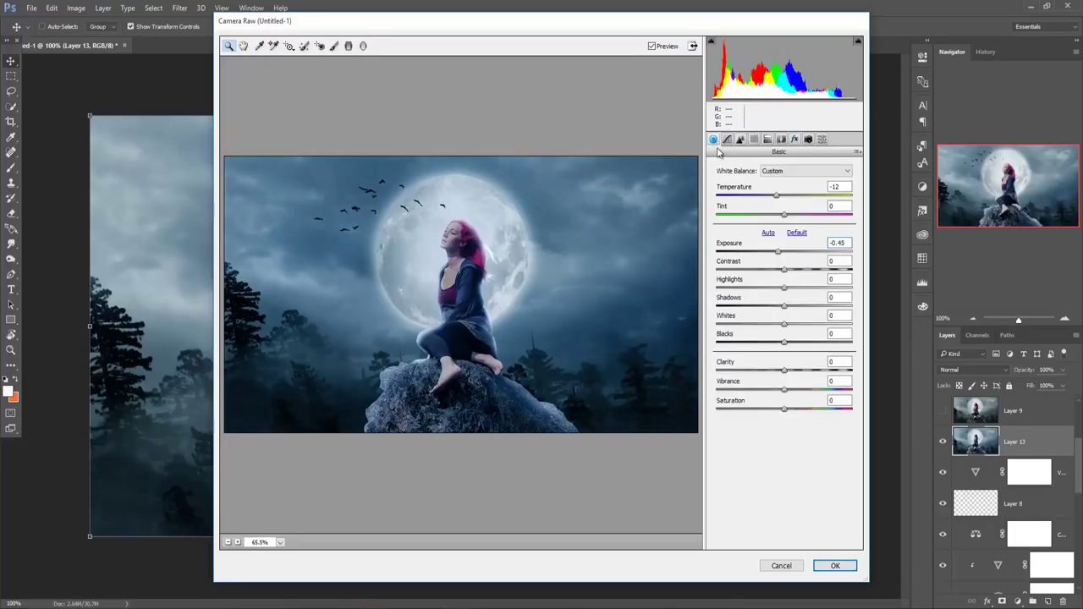
{"action": "left_click_drag", "start_coordinate": [779, 254], "coordinate": [784, 254]}
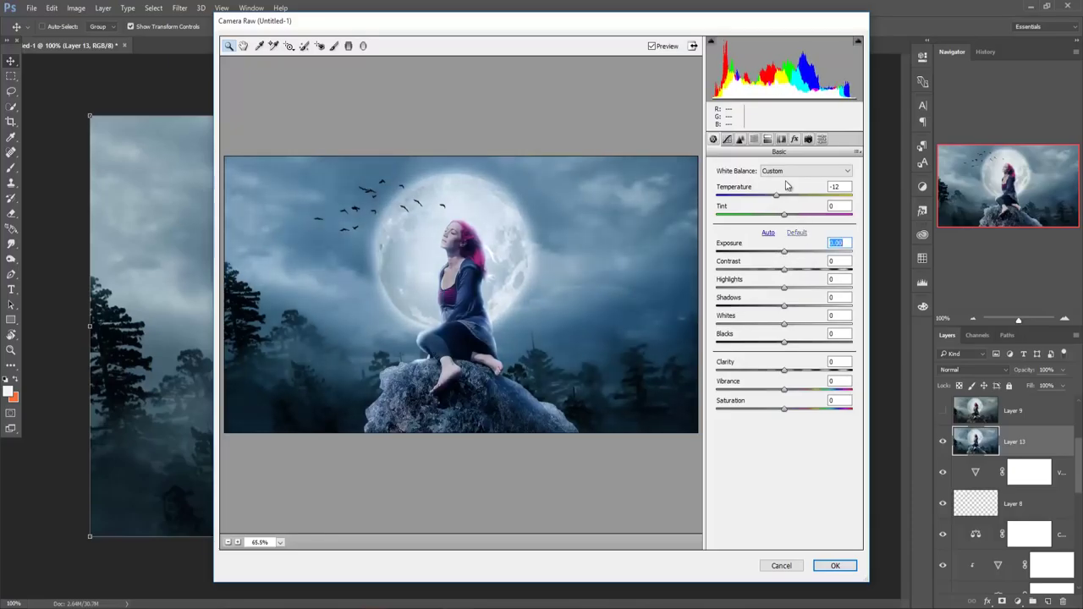
Split-tone highlights to hue 228 saturation 10 and shadows to hue 44, then apply.
{"action": "left_click", "coordinate": [756, 140]}
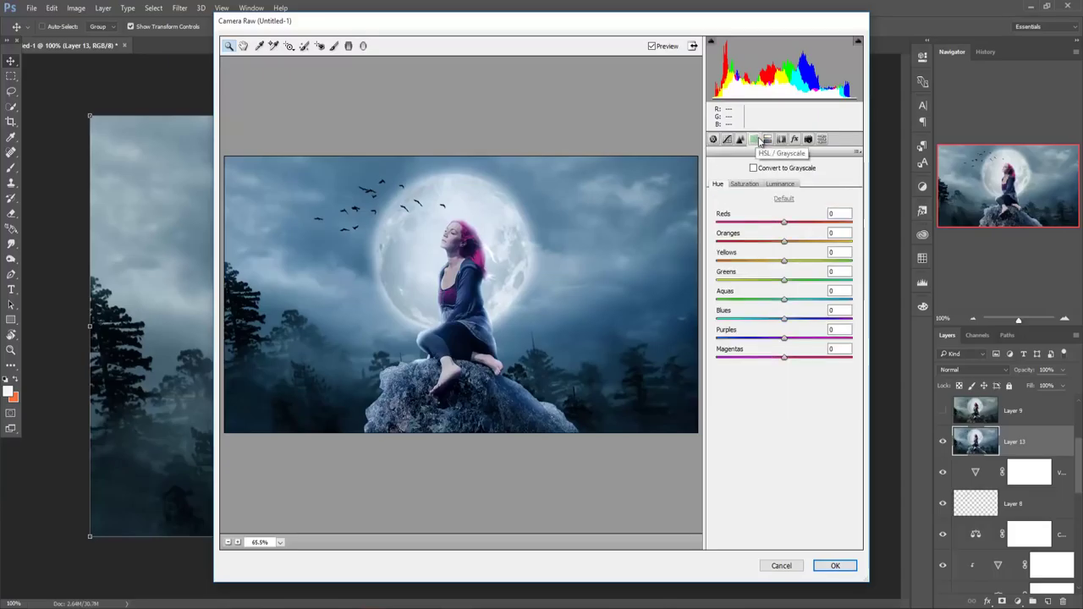
{"action": "left_click", "coordinate": [767, 141]}
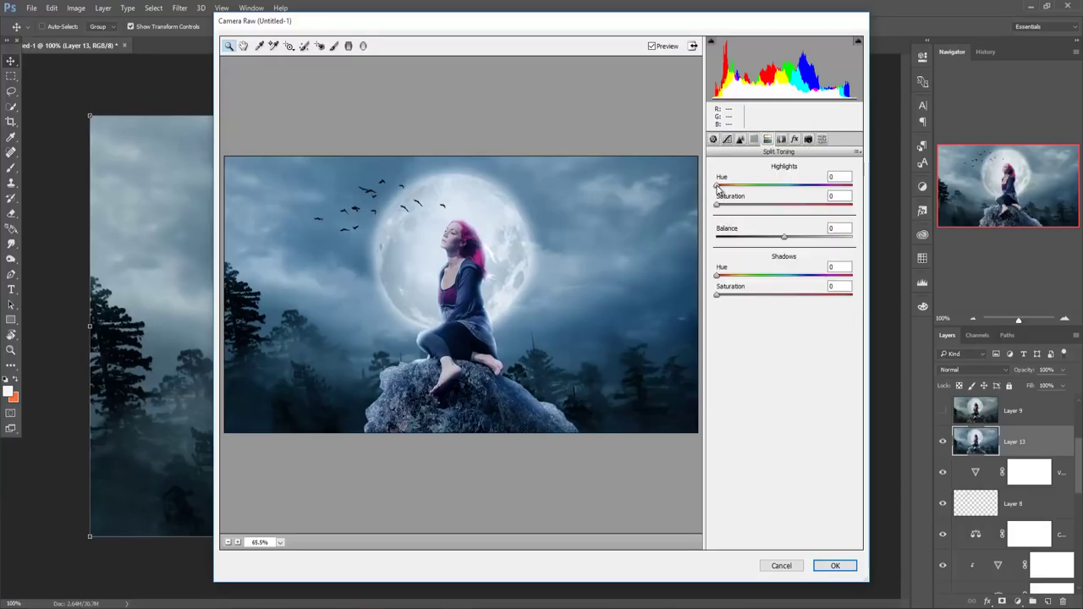
{"action": "left_click_drag", "start_coordinate": [718, 200], "coordinate": [803, 200]}
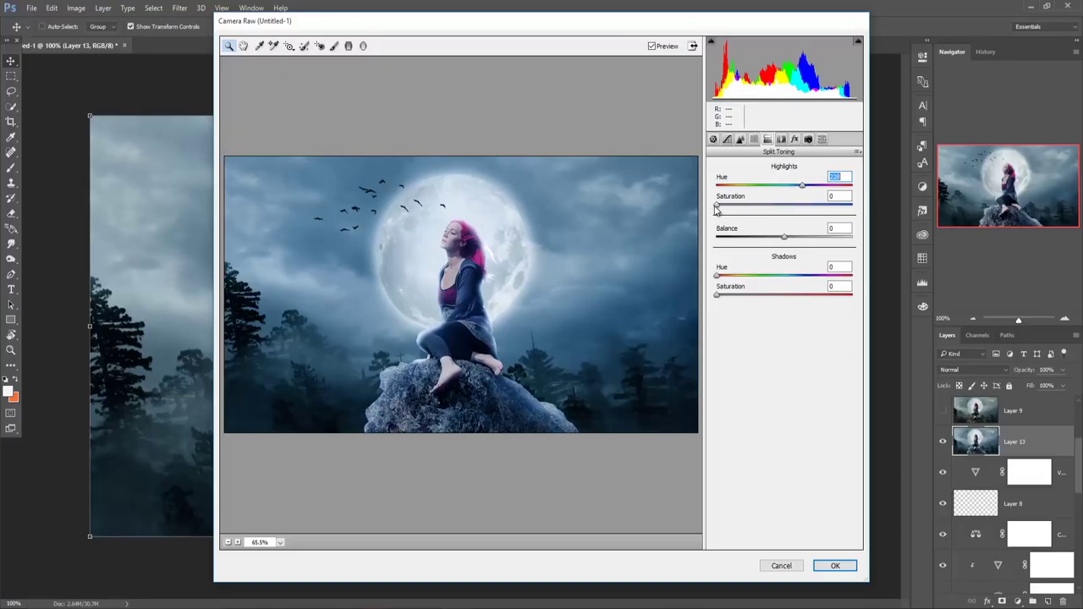
{"action": "left_click_drag", "start_coordinate": [717, 206], "coordinate": [730, 206]}
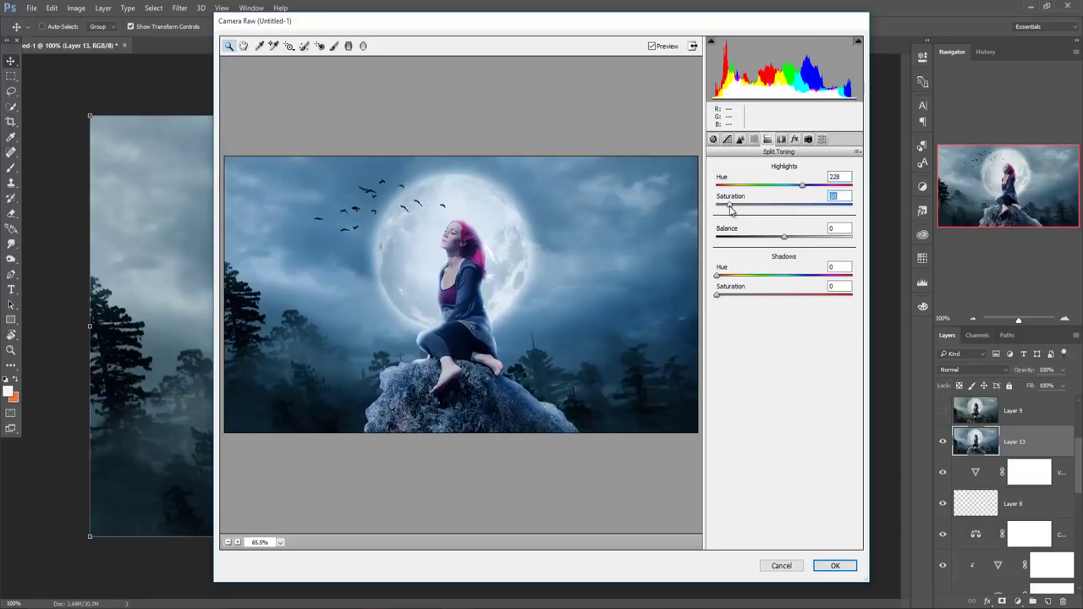
{"action": "left_click_drag", "start_coordinate": [716, 278], "coordinate": [751, 306]}
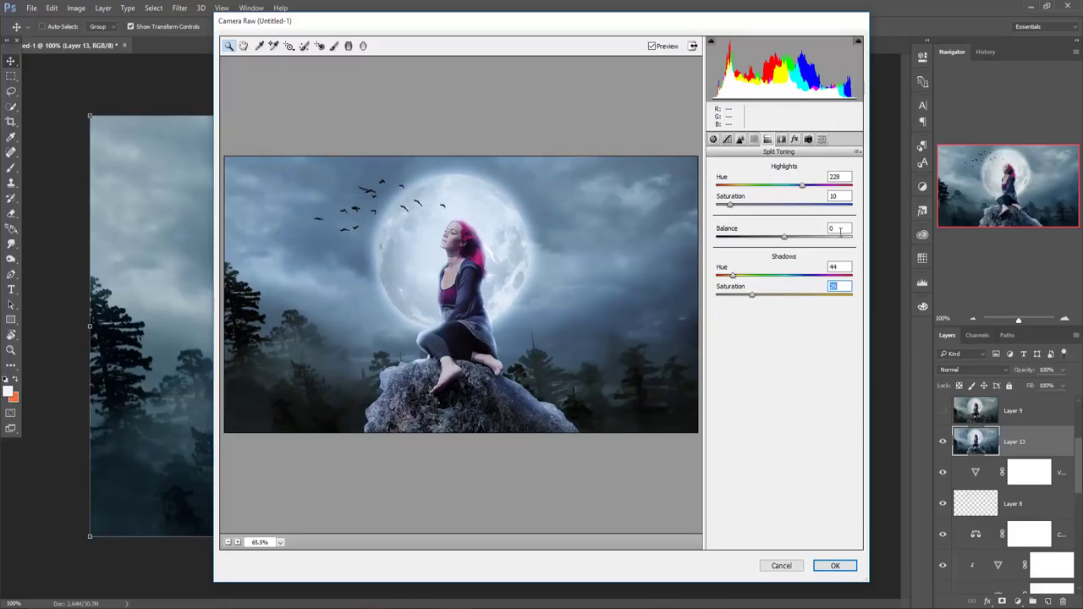
{"action": "left_click", "coordinate": [828, 565]}
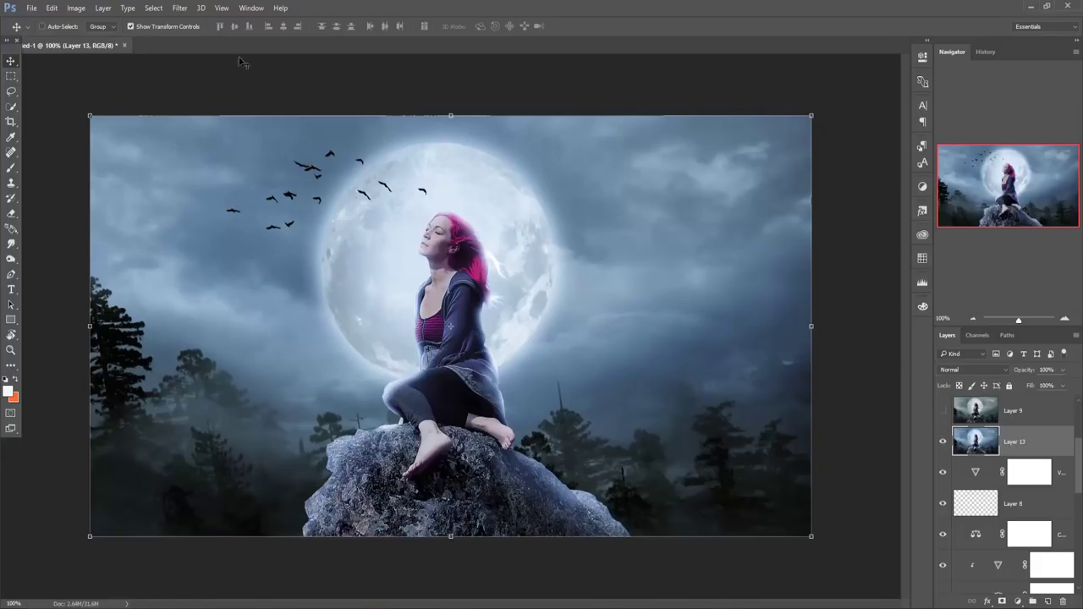
Apply Color Efex Pro Cross Processing, then add empty Layer 14 above it.
{"action": "left_click", "coordinate": [179, 7]}
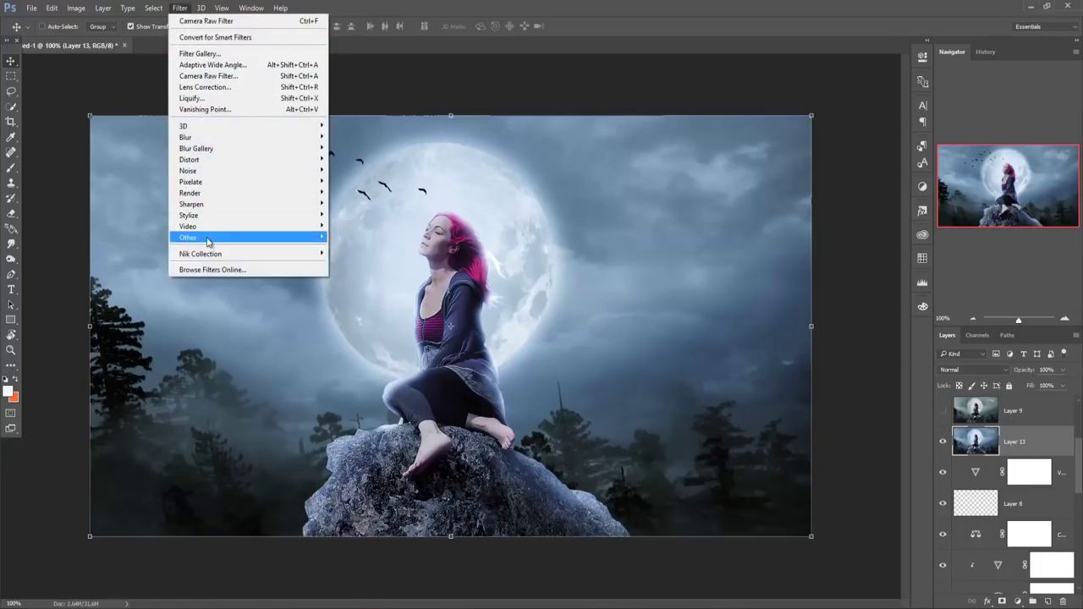
{"action": "left_click", "coordinate": [402, 265]}
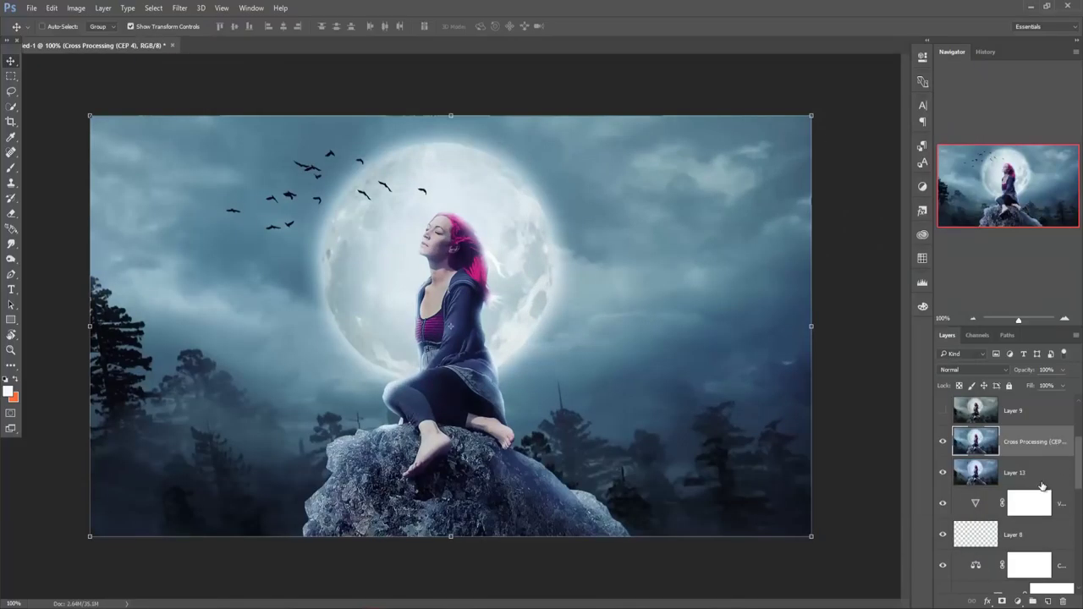
{"action": "left_click", "coordinate": [1019, 601]}
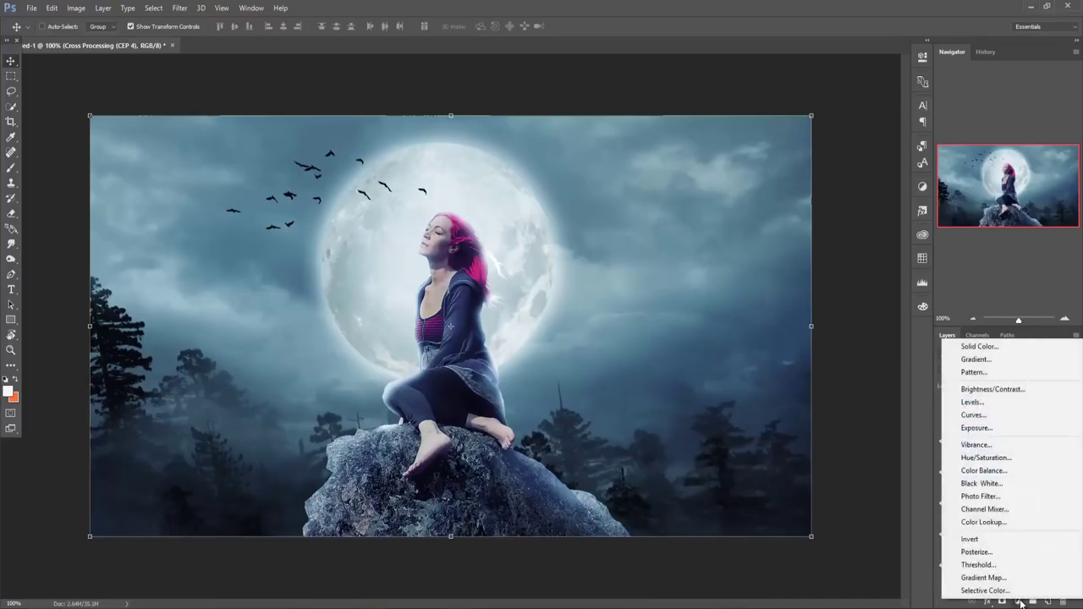
{"action": "left_click", "coordinate": [885, 525]}
{"action": "left_click", "coordinate": [1047, 601]}
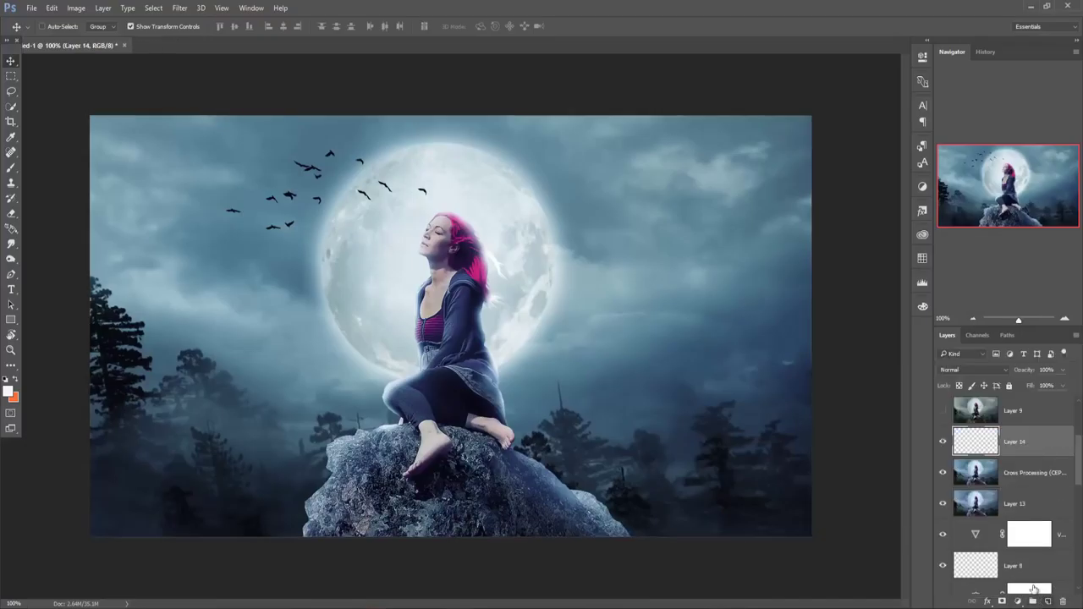
Fill Layer 14 with 50% gray and set its blend mode to Soft Light.
{"action": "left_click", "coordinate": [52, 8]}
{"action": "left_click", "coordinate": [75, 174]}
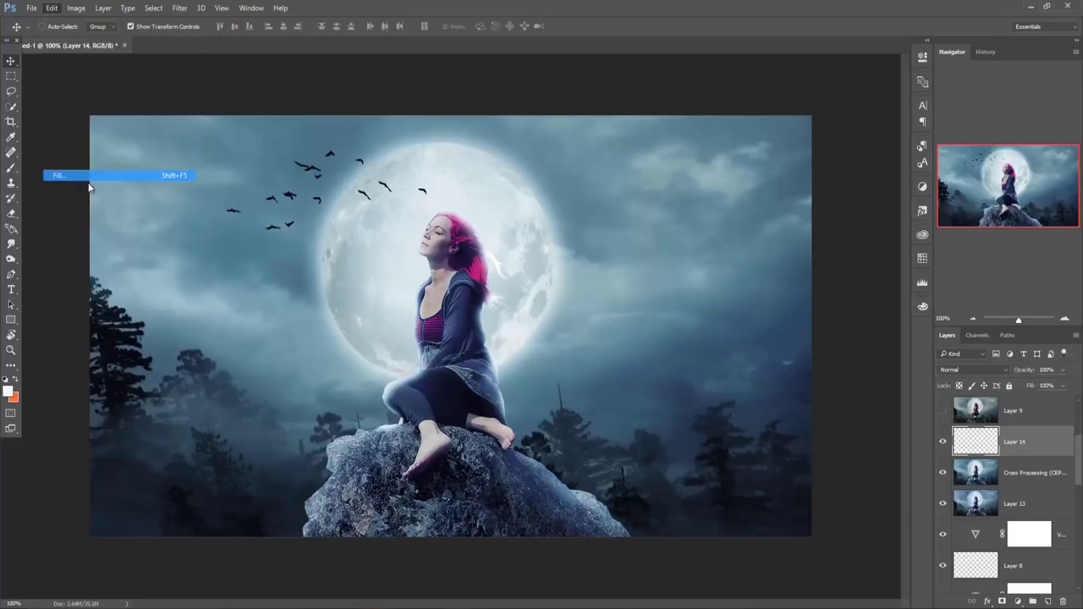
{"action": "left_click", "coordinate": [620, 180]}
{"action": "key", "text": "v"}
{"action": "left_click", "coordinate": [973, 370]}
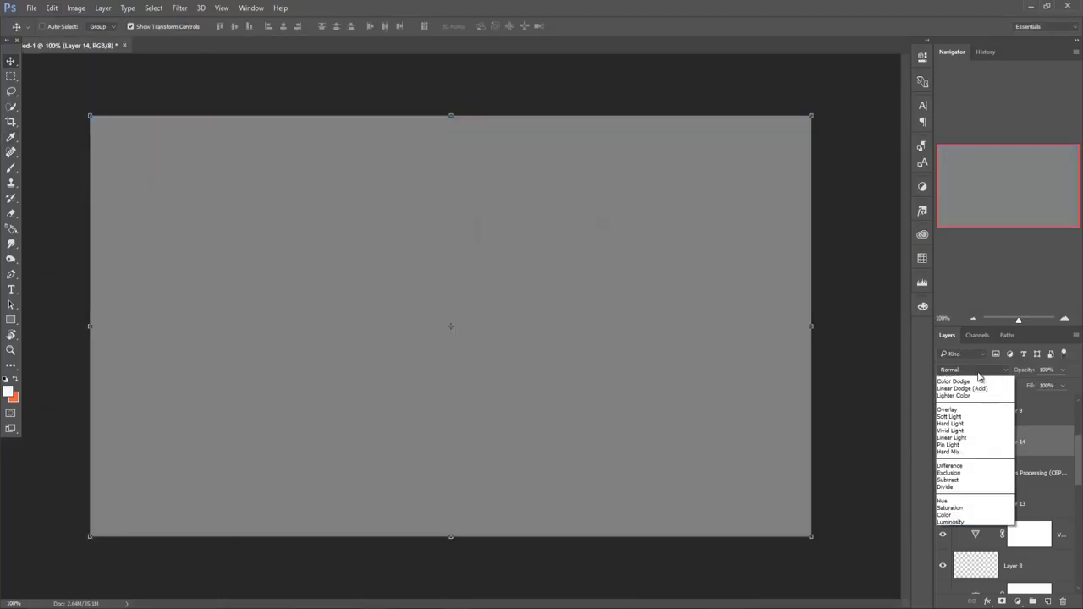
{"action": "left_click", "coordinate": [947, 493]}
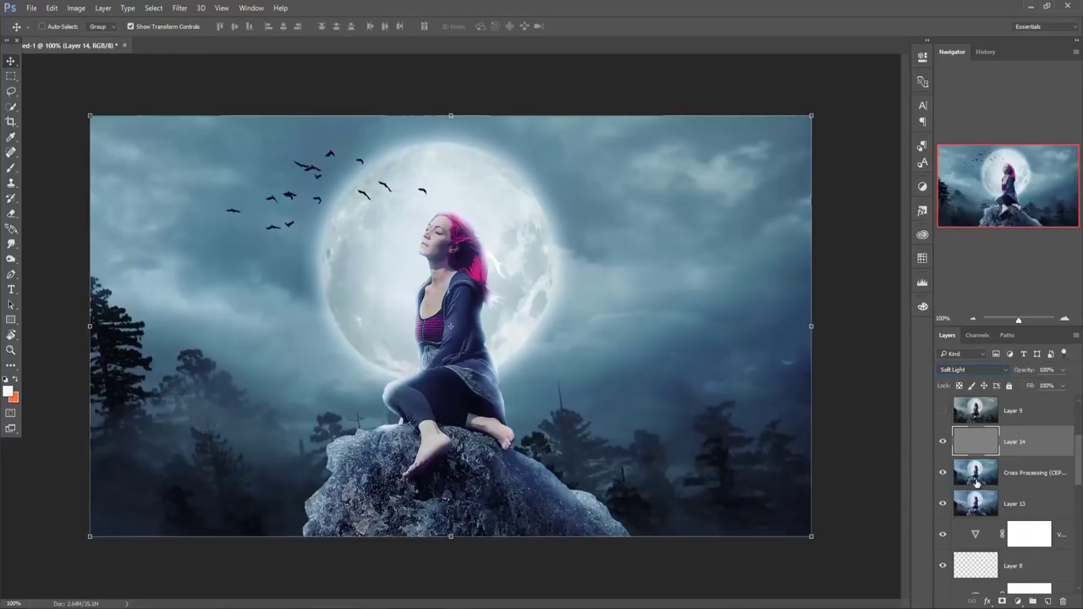
Add a Warming Filter (85) Photo Filter at 25% density and stamp all visible layers.
{"action": "left_click", "coordinate": [1019, 602]}
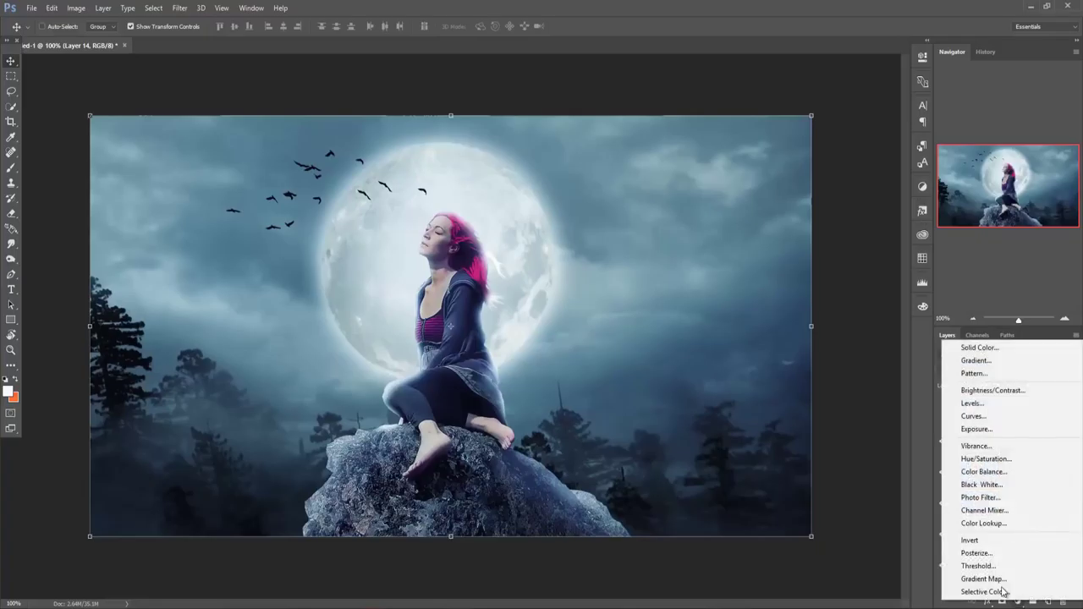
{"action": "left_click", "coordinate": [991, 496]}
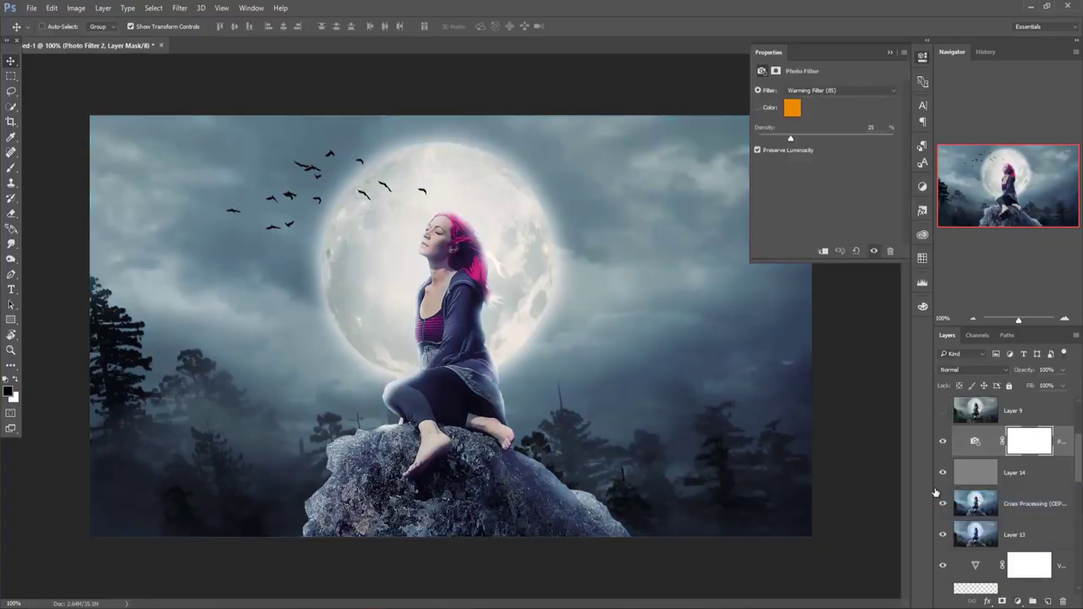
{"action": "left_click", "coordinate": [891, 52]}
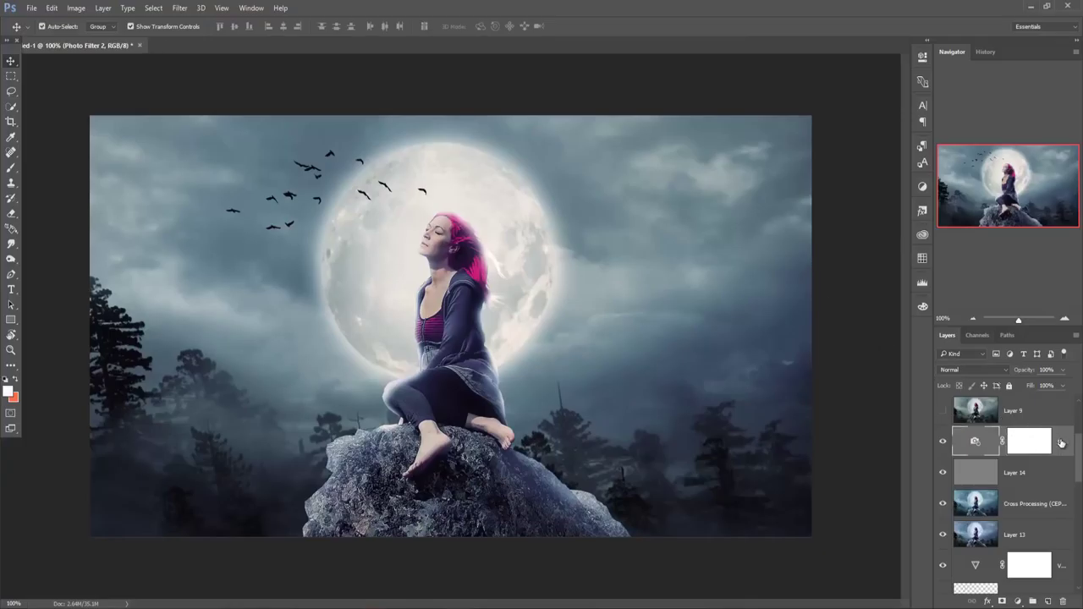
{"action": "key", "text": "ctrl+alt+shift+e"}
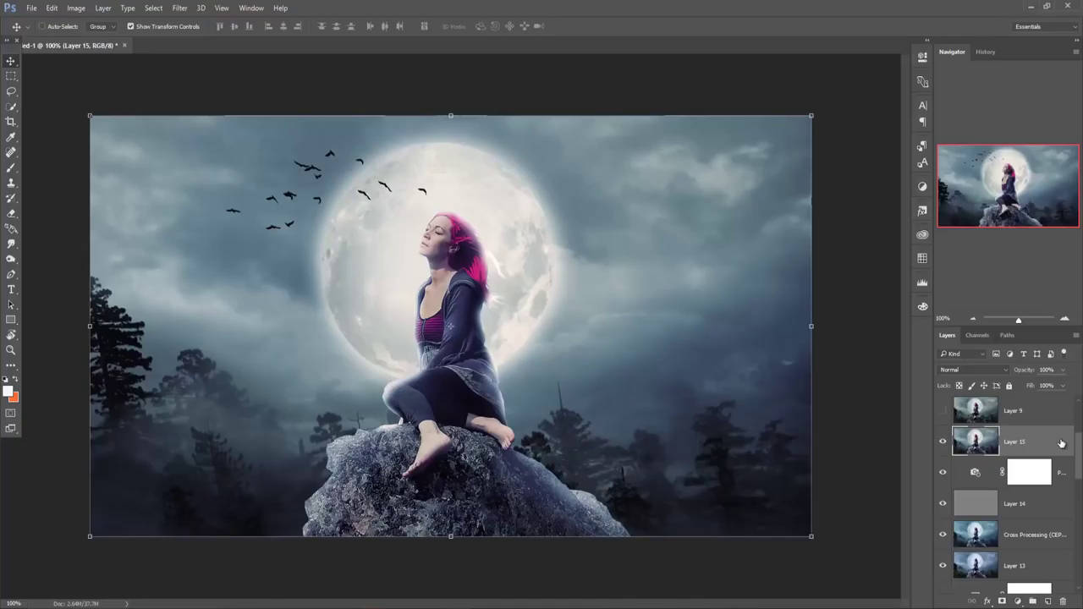